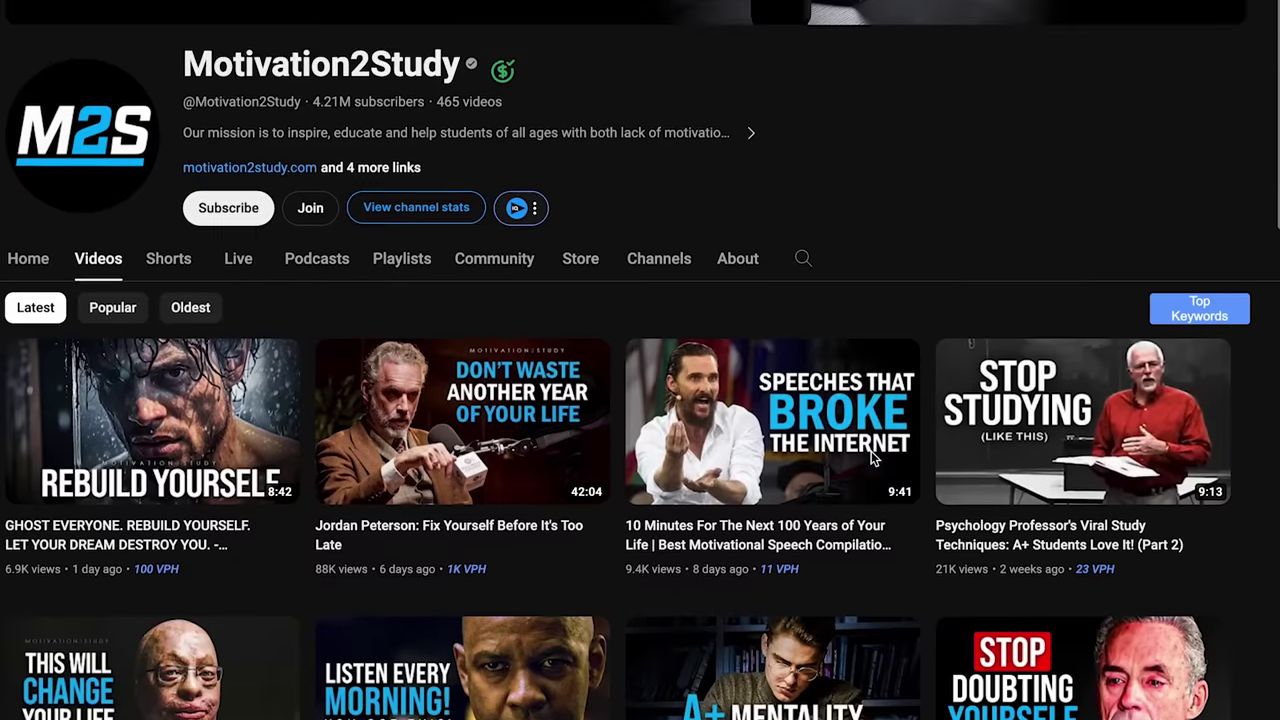
Browse the Motivation2Study channel's latest videos and the motivational speech search results on YouTube.
scroll(871, 451, "down", 2)
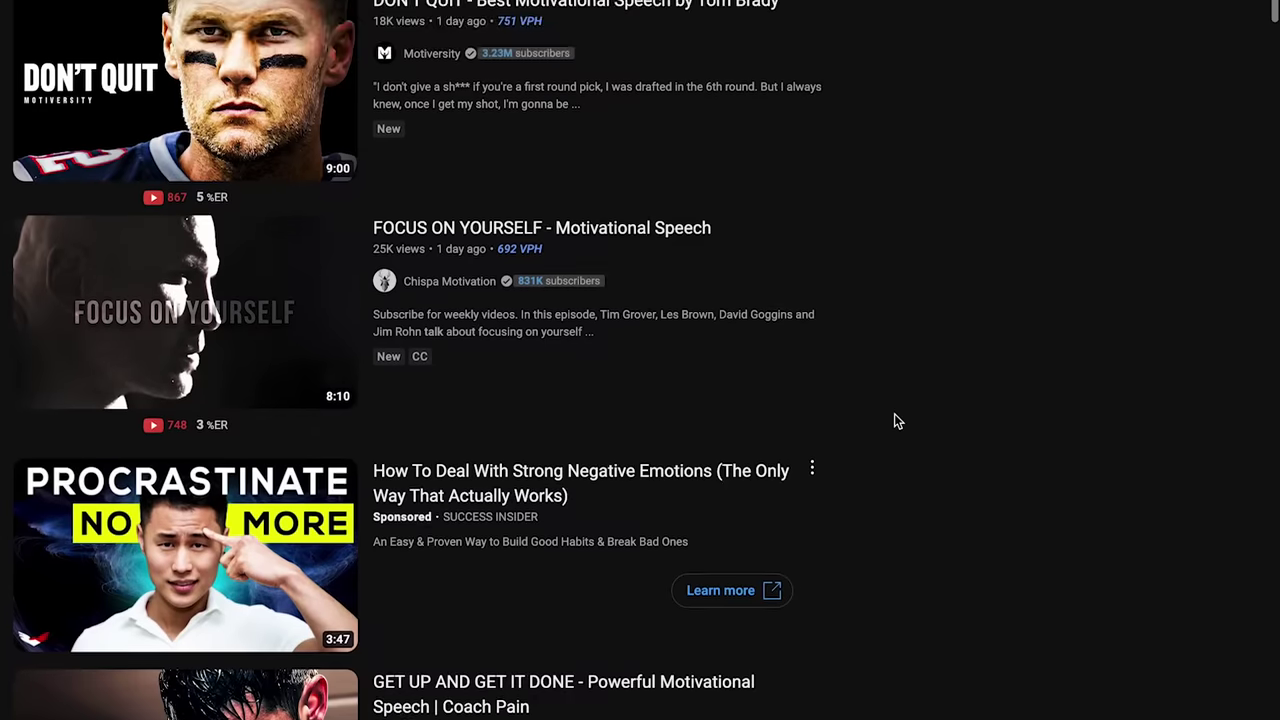
scroll(894, 413, "down", 5)
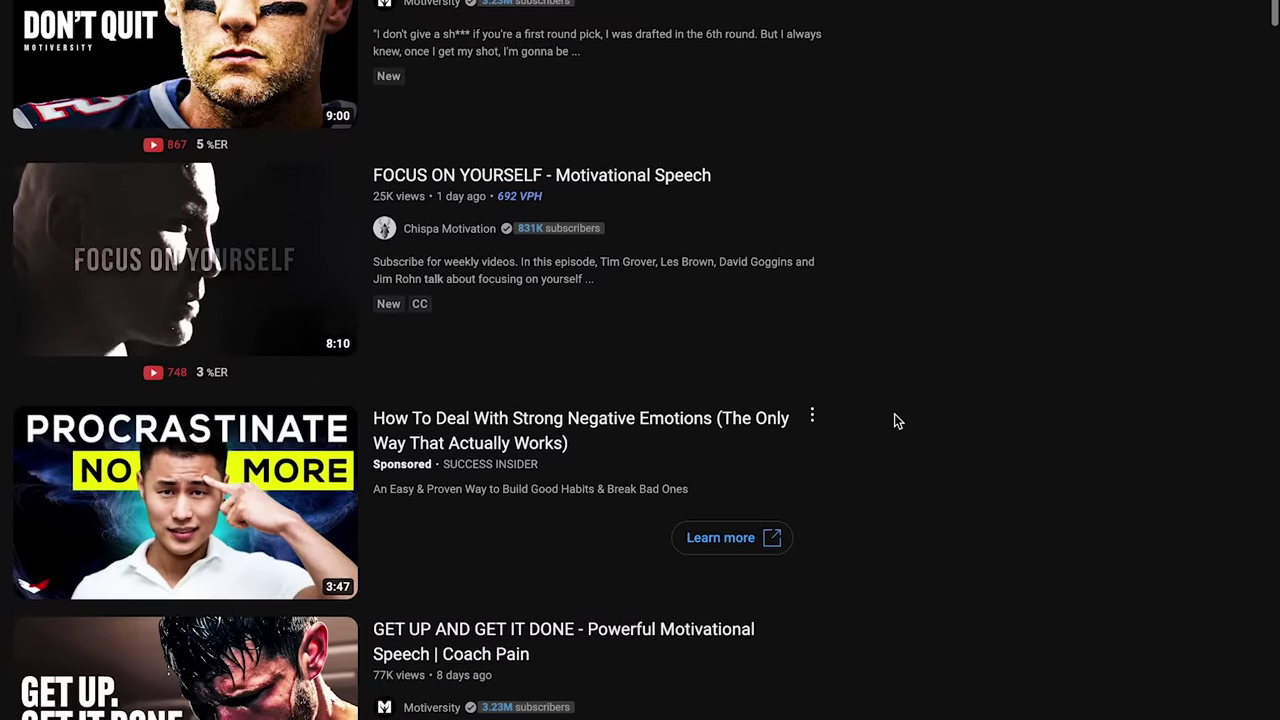
scroll(894, 420, "down", 6)
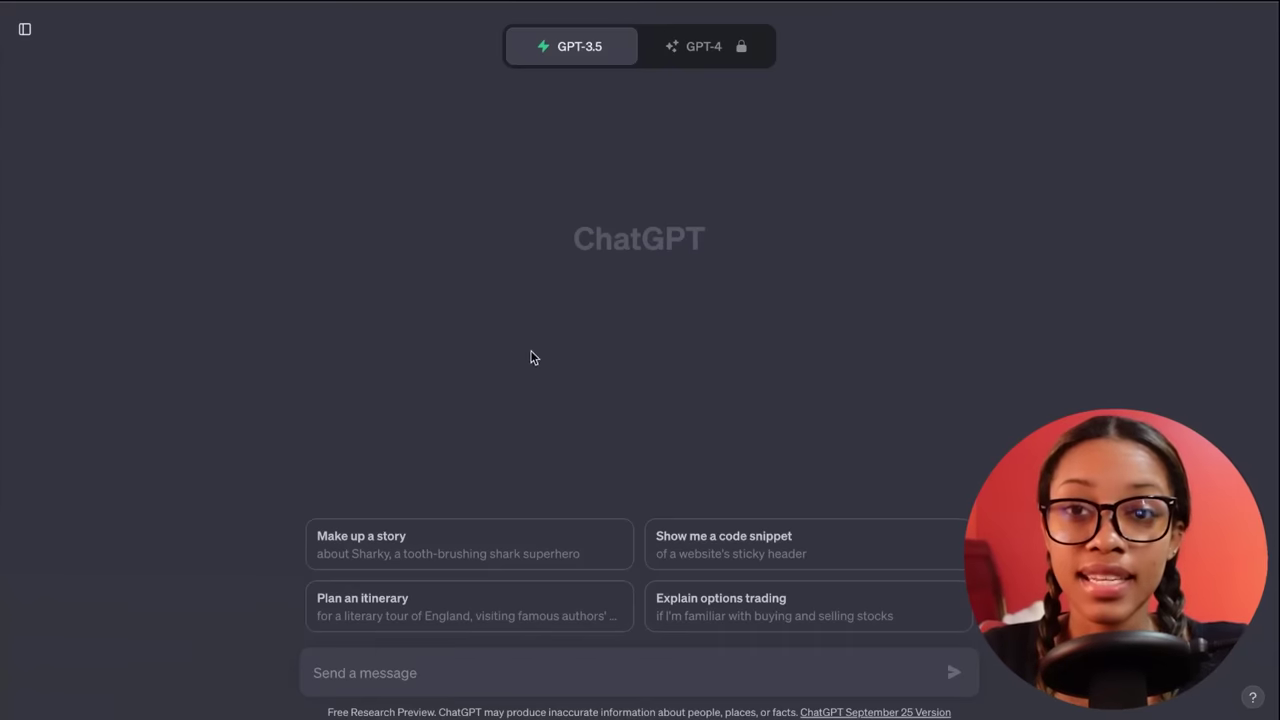
Switch to ChatGPT and draft a motivational speech prompt with placeholders for speech content, characteristics/flow and listener outcome.
left_click(420, 671)
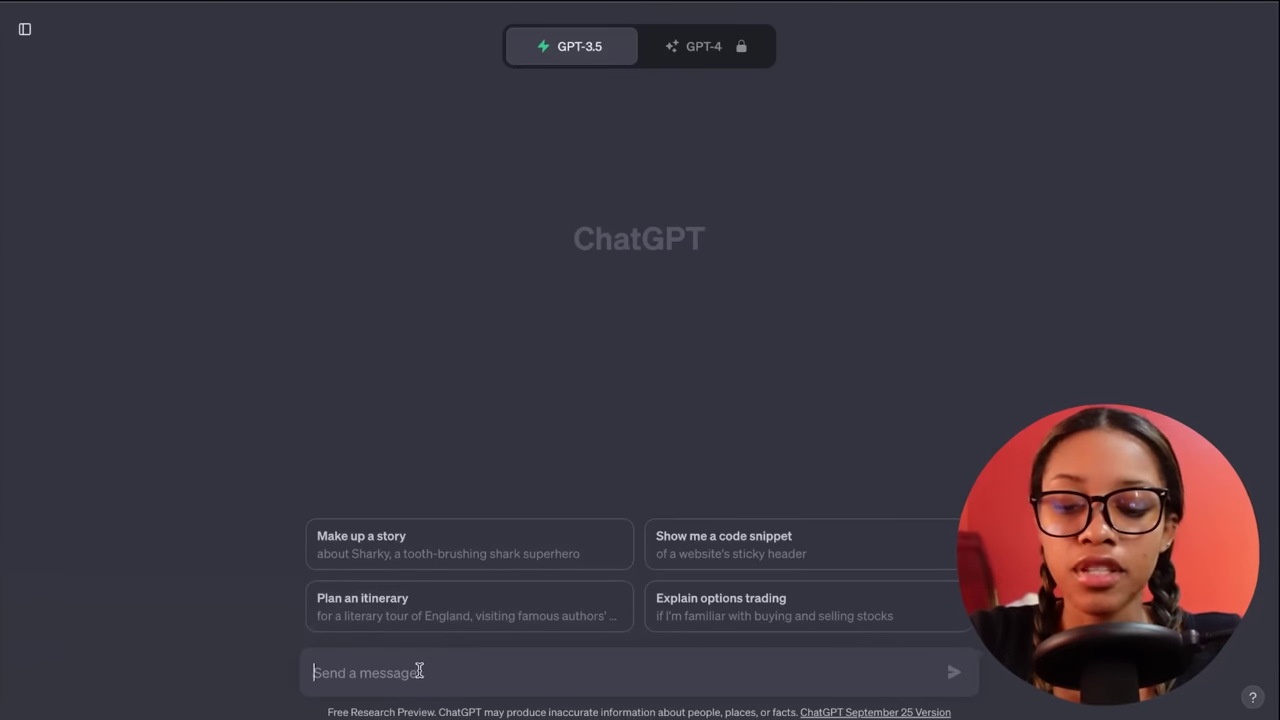
type("give me a motivational speech about (insert description of speech content) the speech should(insert speech characteristics/flow) after listening the listener should feel (insert description of outcome)")
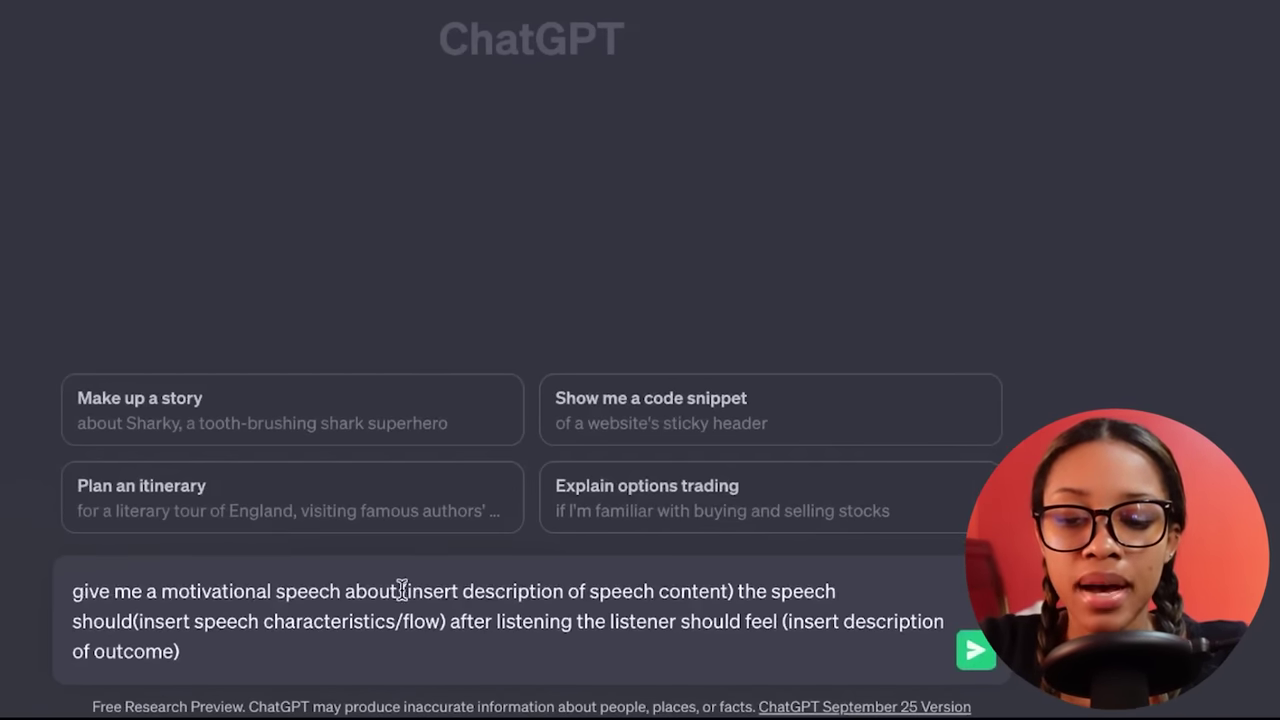
Submit the prompt about failing but having to succeed again, relatable first, dramatically increasing in motivation, leaving listeners deeply touched, inspired and ready to act.
left_click_drag(401, 590, 731, 590)
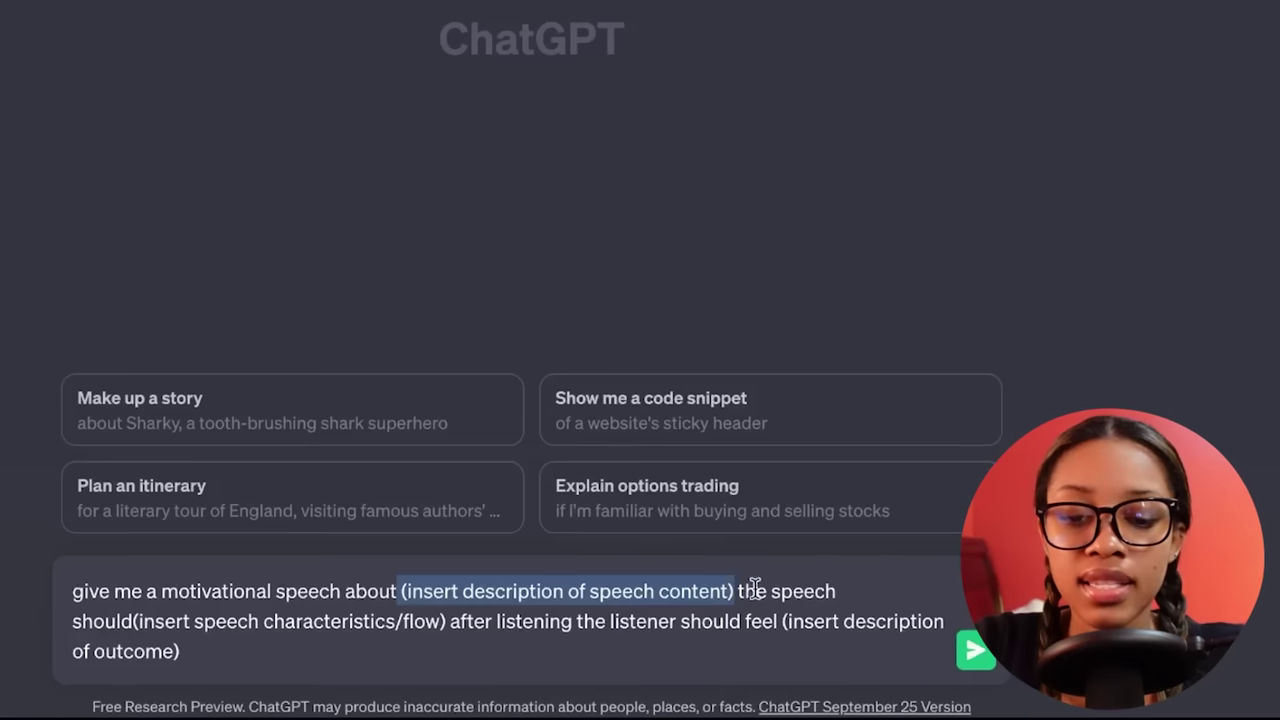
left_click(737, 598)
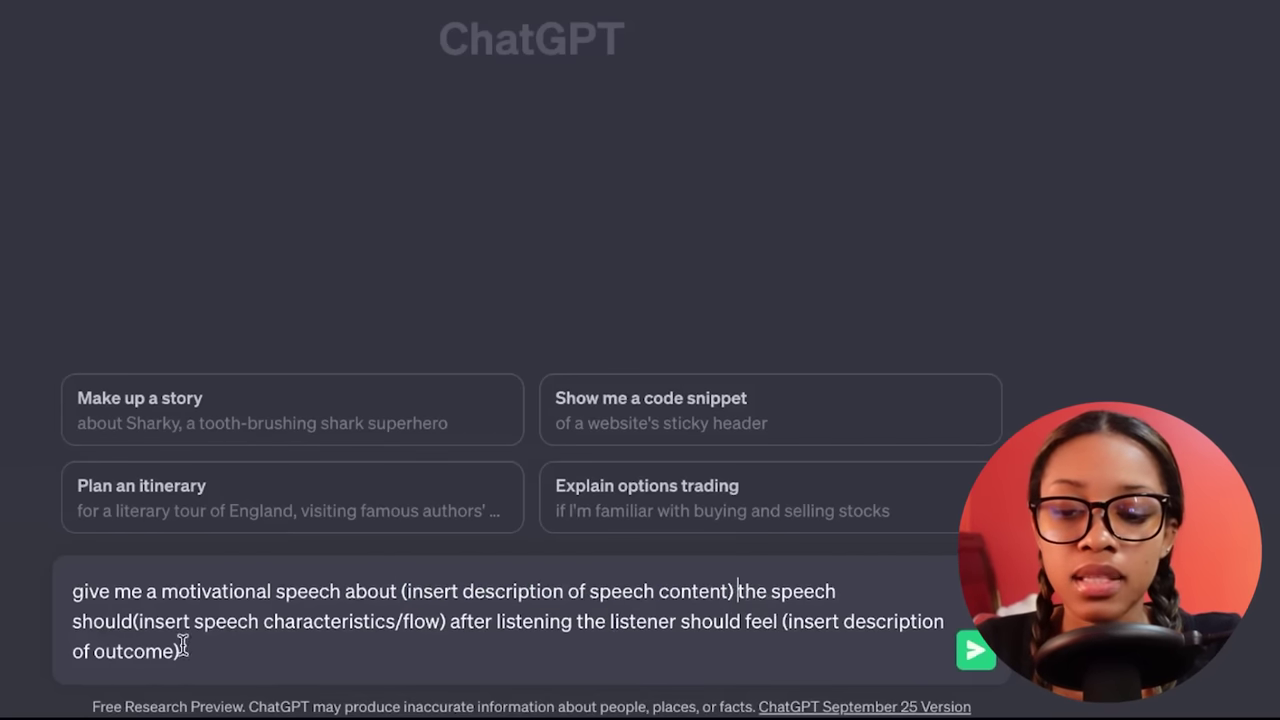
left_click_drag(134, 621, 441, 621)
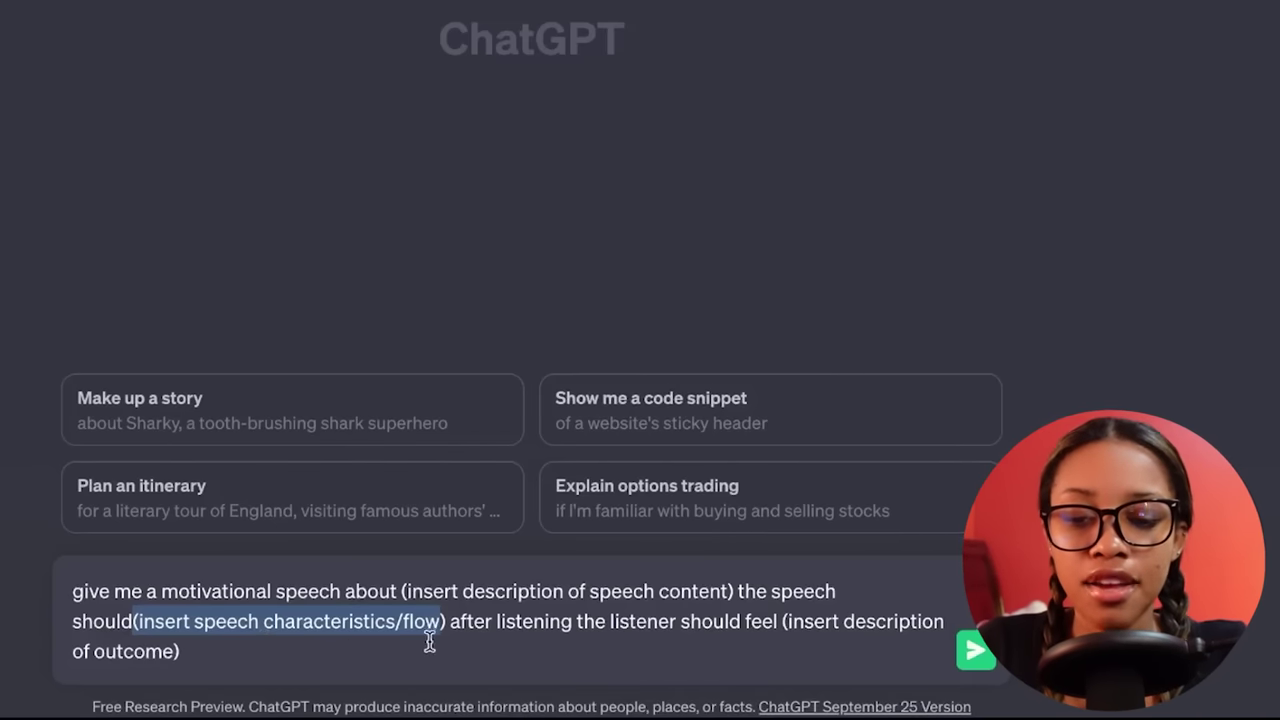
left_click(457, 624)
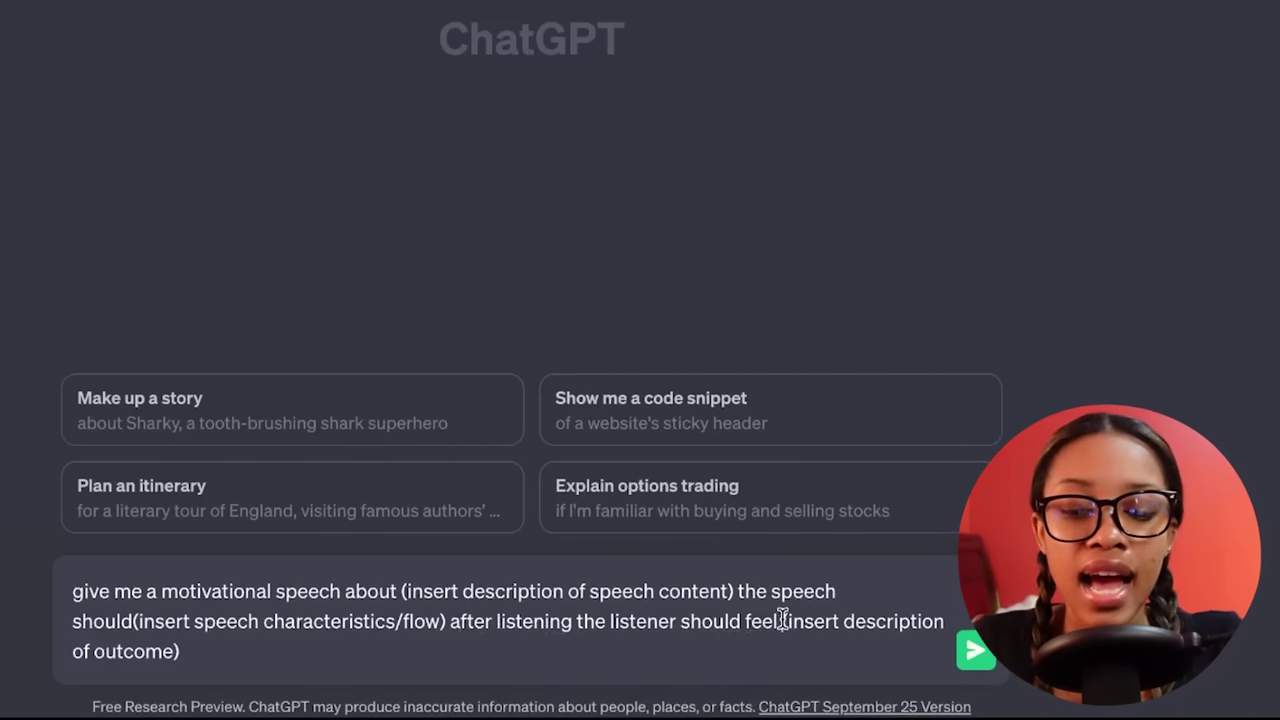
left_click_drag(782, 621, 785, 658)
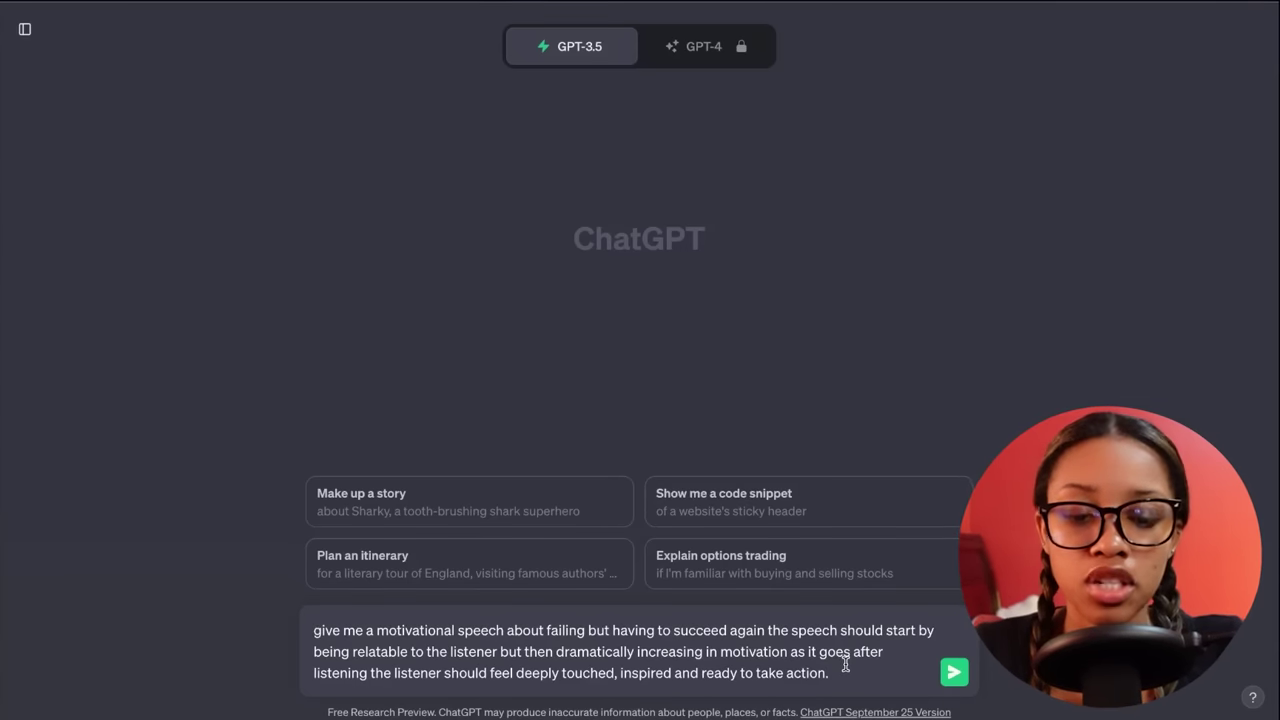
key("Return")
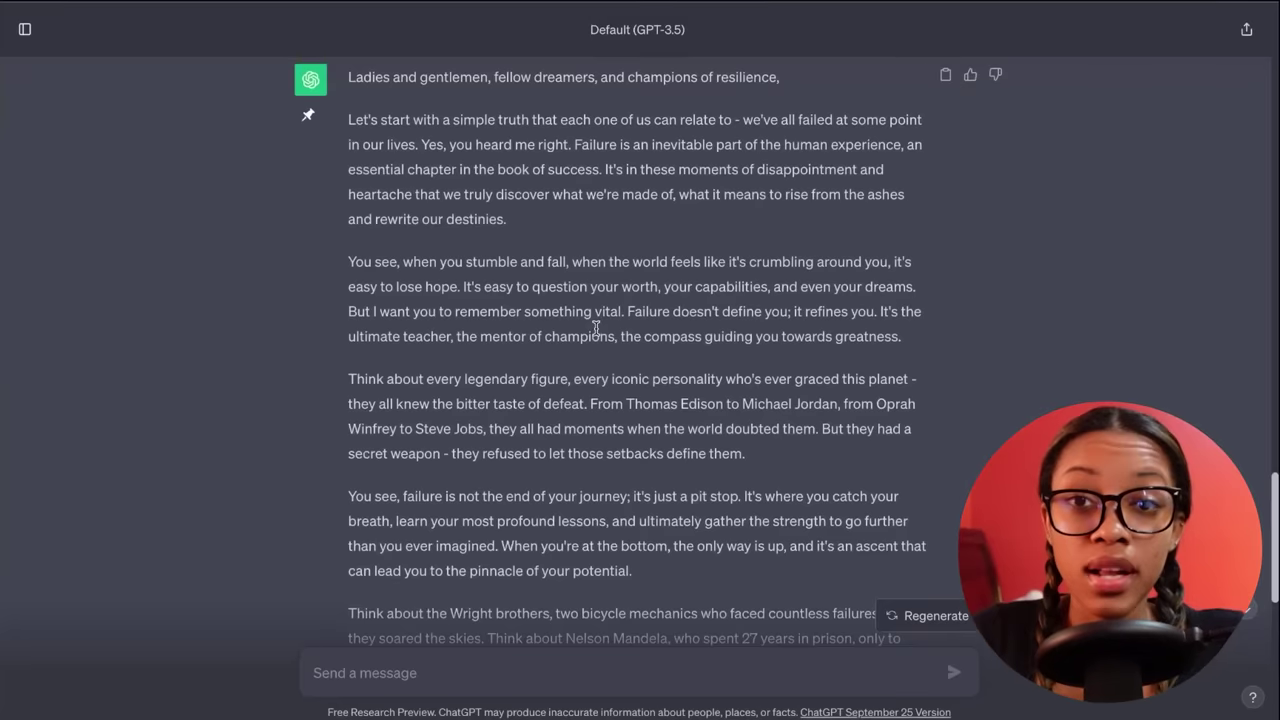
scroll(596, 328, "down", 8)
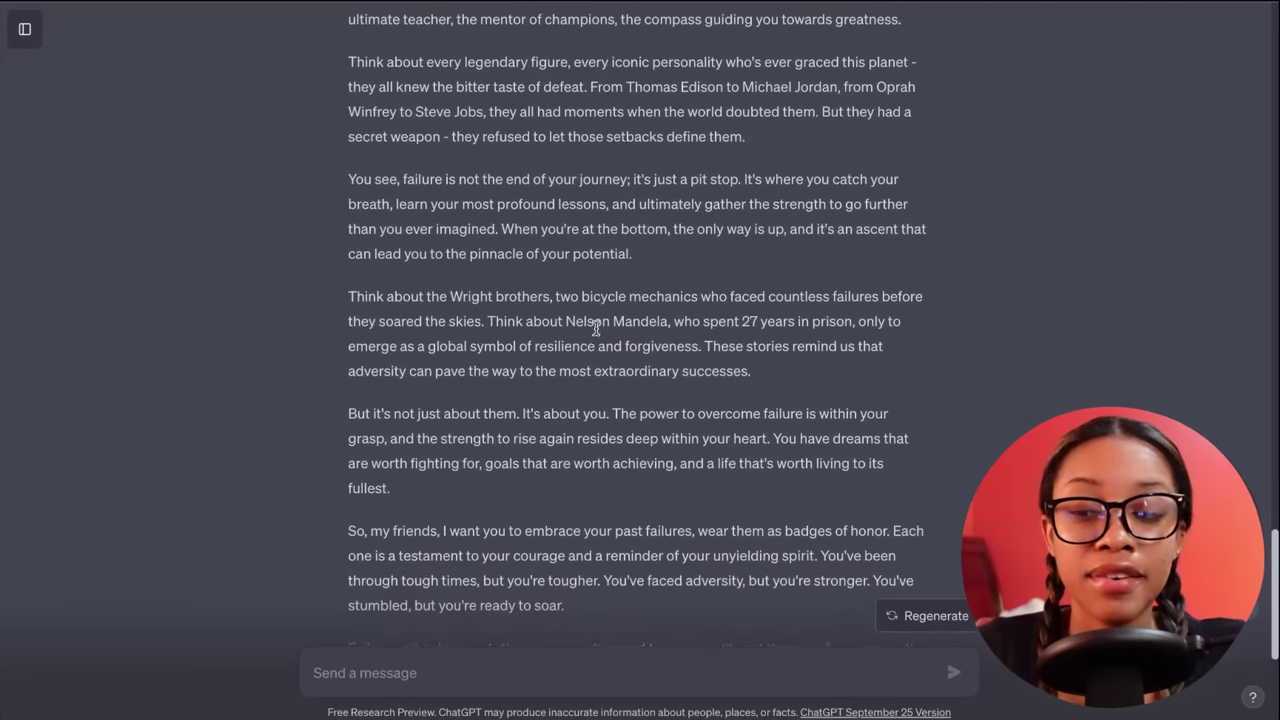
scroll(596, 328, "up", 5)
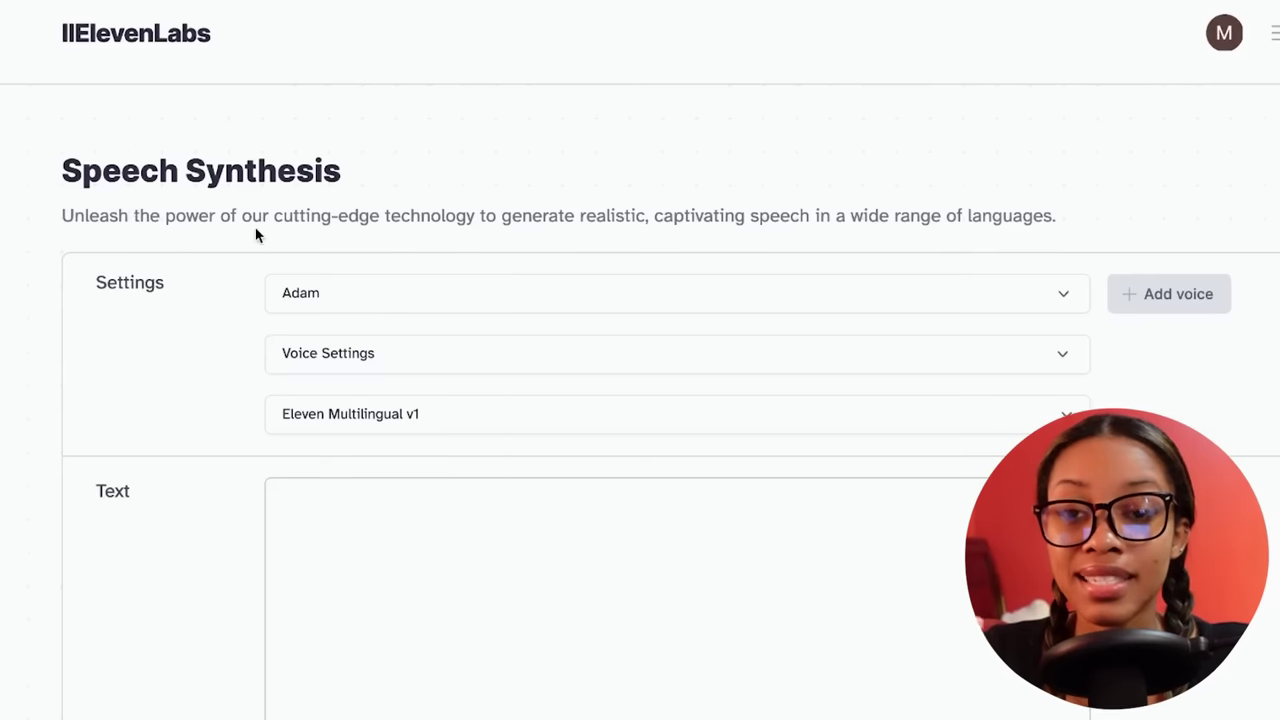
Copy the speech's two paragraphs from "Let's start with a simple truth" to "towards greatness" into ElevenLabs' Speech Synthesis text.
scroll(255, 235, "down", 1)
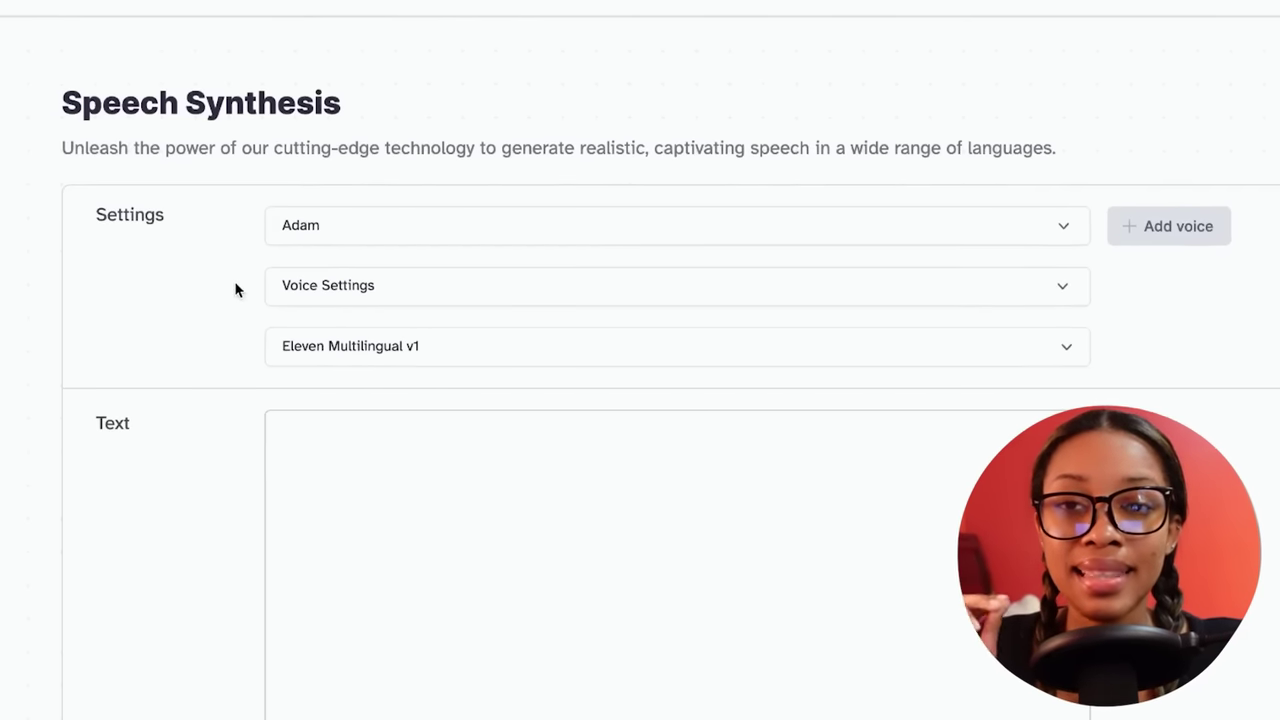
scroll(236, 290, "down", 2)
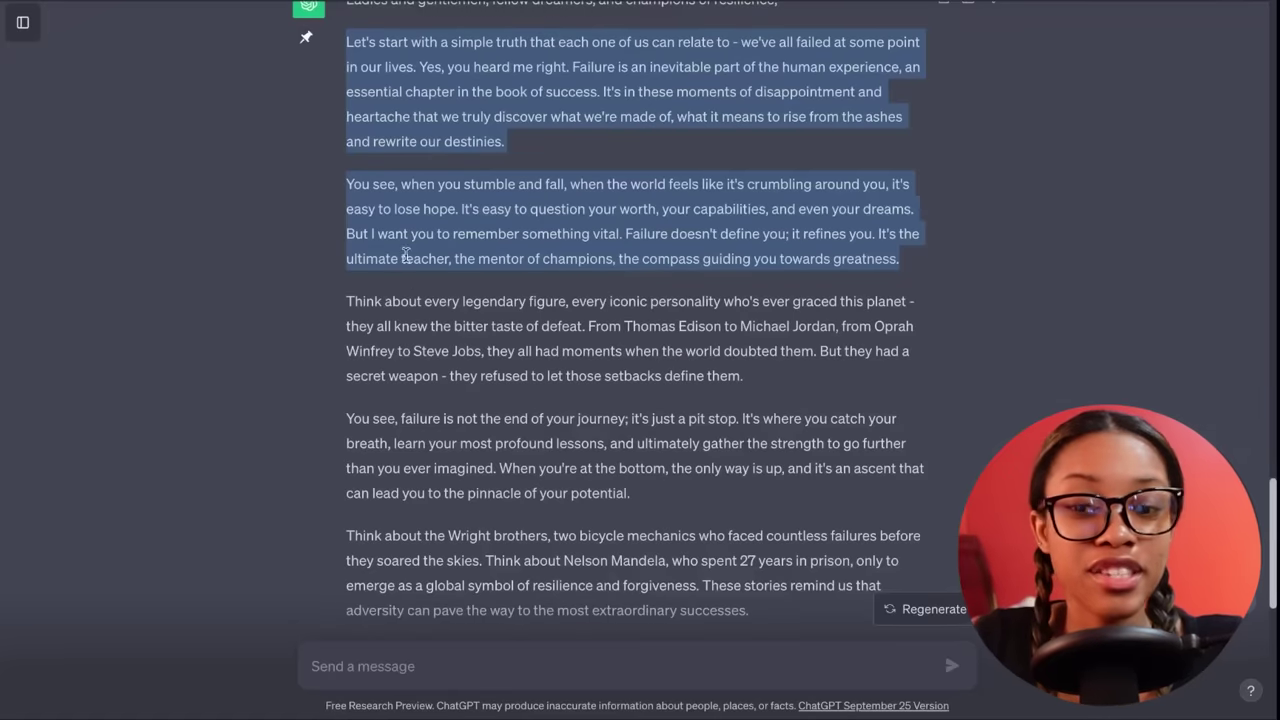
scroll(406, 260, "down", 10)
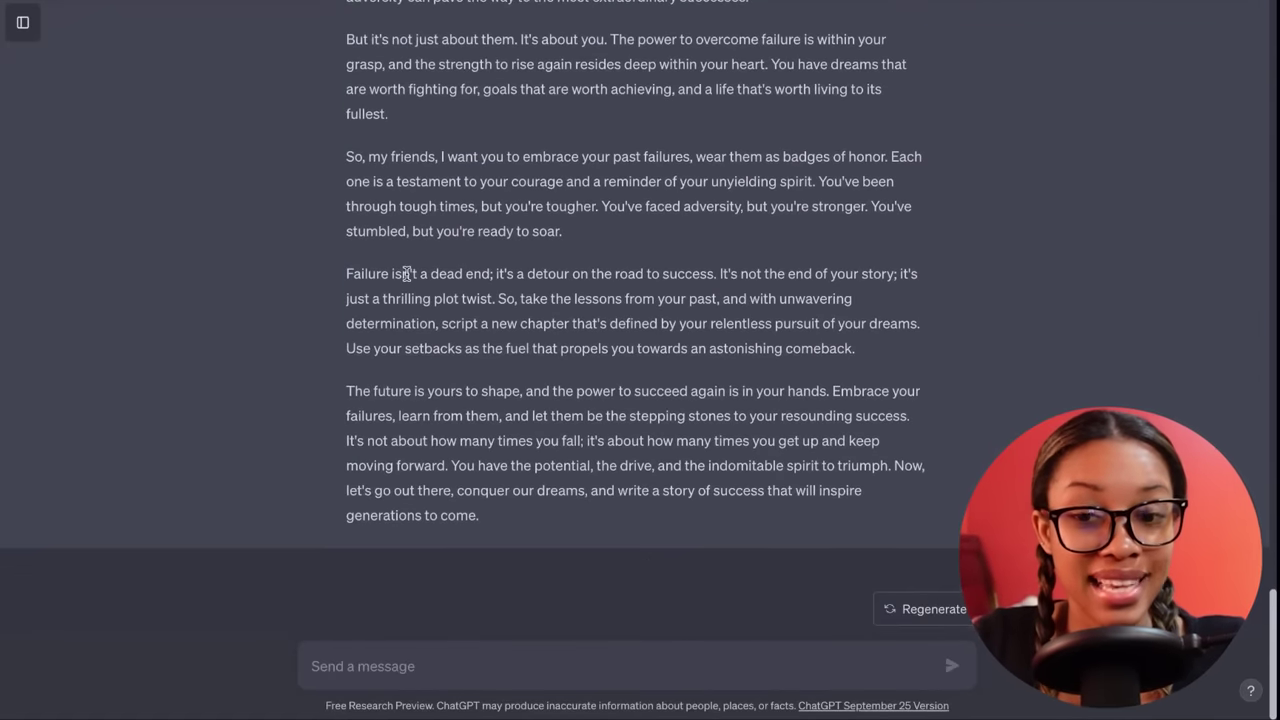
scroll(406, 272, "up", 3)
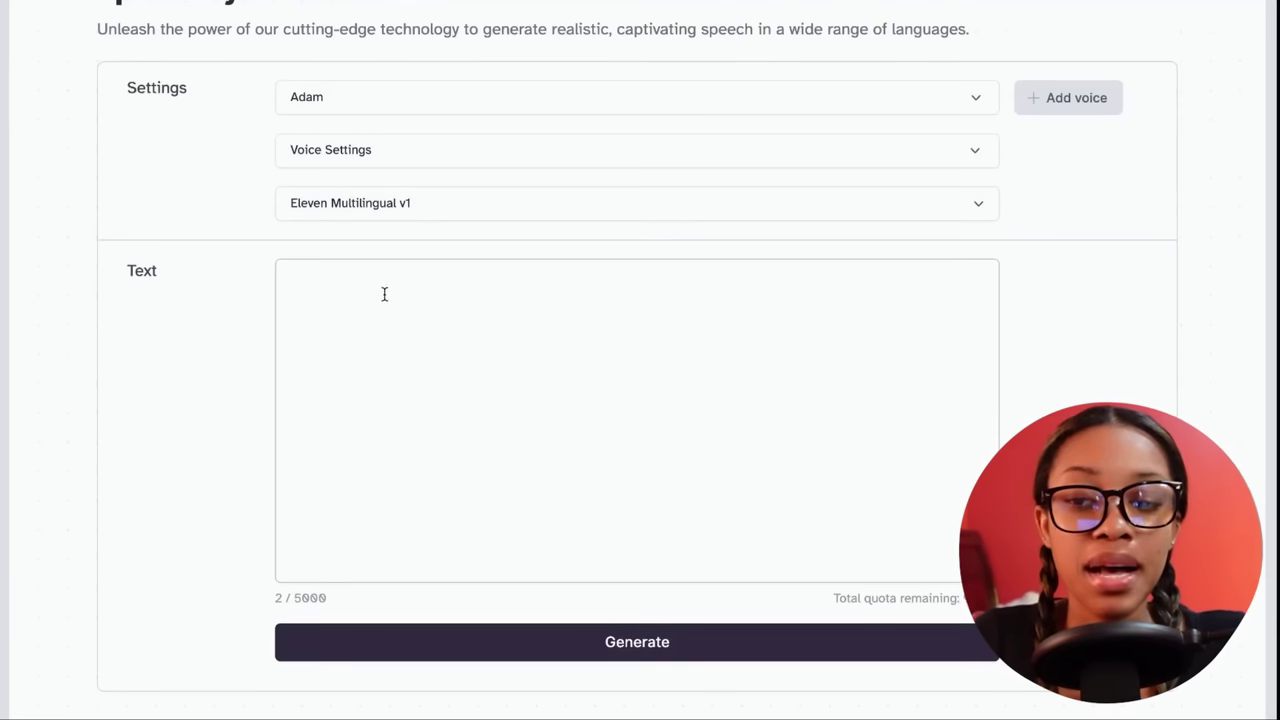
left_click(386, 305)
type("Let's start with a simple truth that each one of us can relate to - we've all failed at some point in our lives. Yes, you heard me right. Failure is an inevitable part of the human experience, an essential chapter in the book of success. It's in these moments of disappointment and heartache that we truly discover what we're made of, what it means to rise from the ashes and rewrite our destinies.  You see, when you stumble and fall, when the world feels like it's crumbling around you, it's easy to lose hope. It's easy to question your worth, your capabilities, and even your dreams. But I want you to remember something vital. Failure doesn't define you; it refines you. It's the ultimate teacher, the mentor of champions, the compass guiding you towards greatness.")
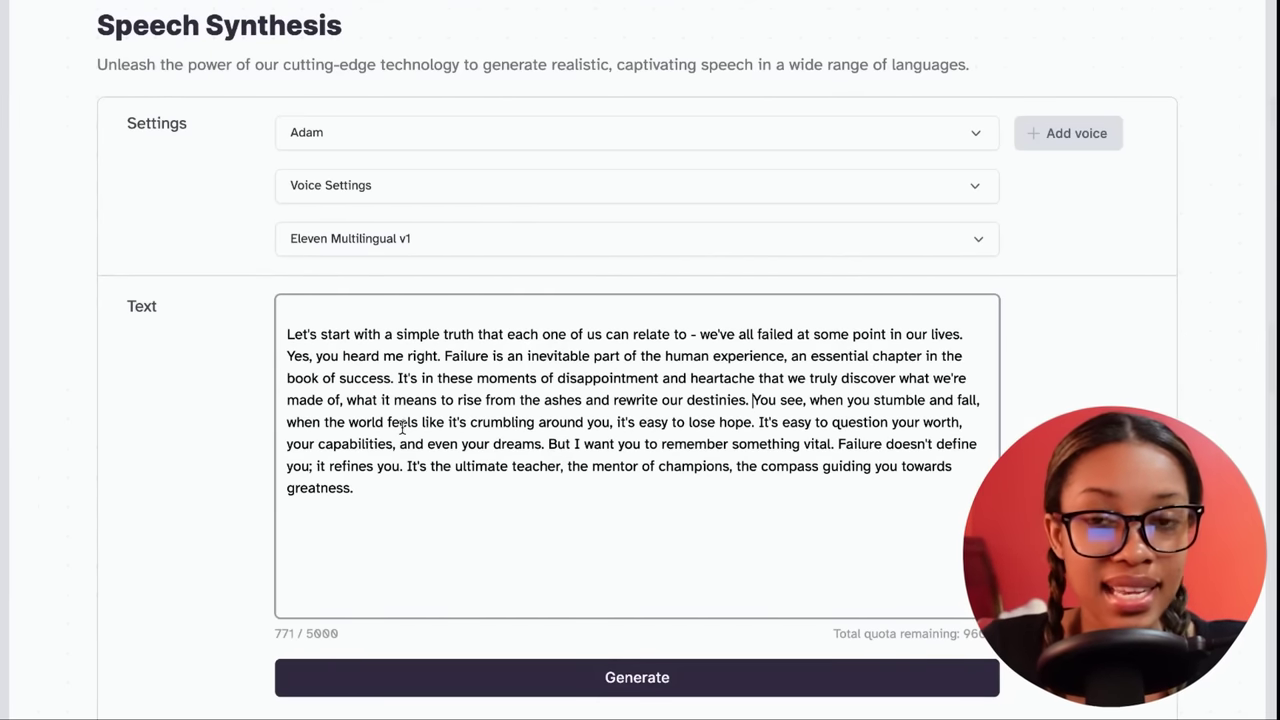
Change the speech voice to Johnny - deep and gruff.
scroll(194, 160, "up", 1)
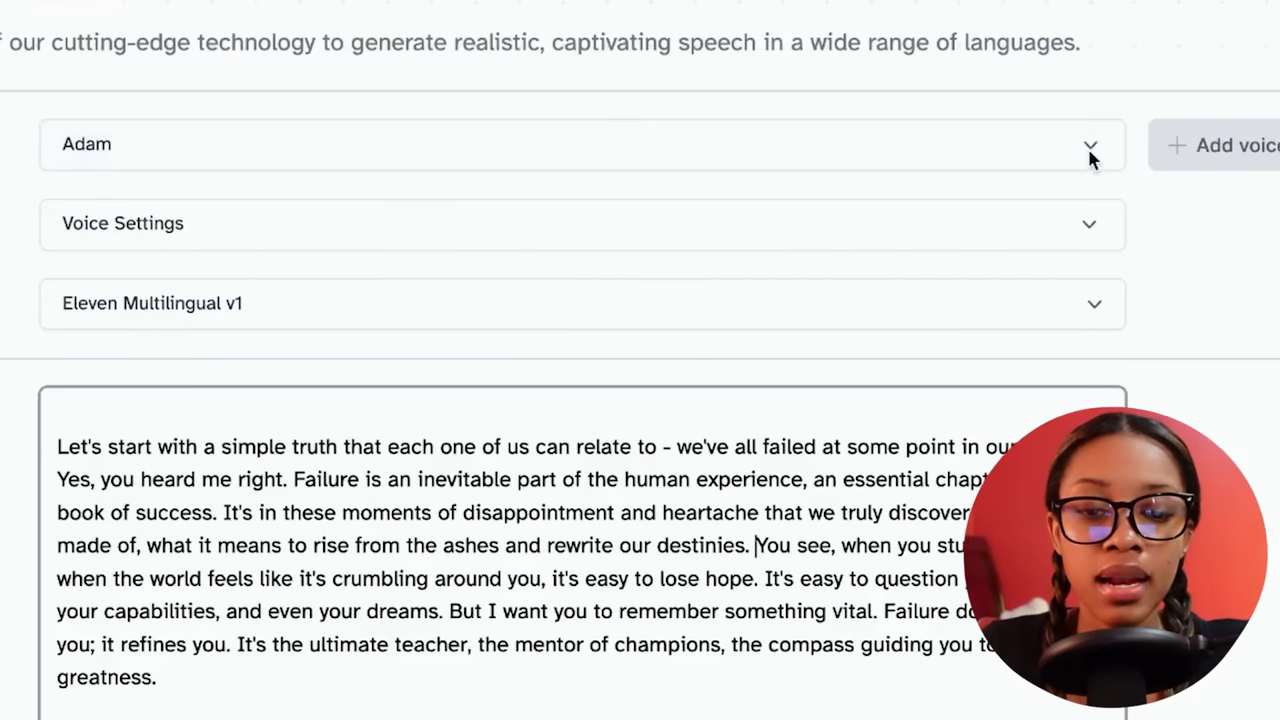
left_click(1091, 157)
scroll(803, 509, "down", 7)
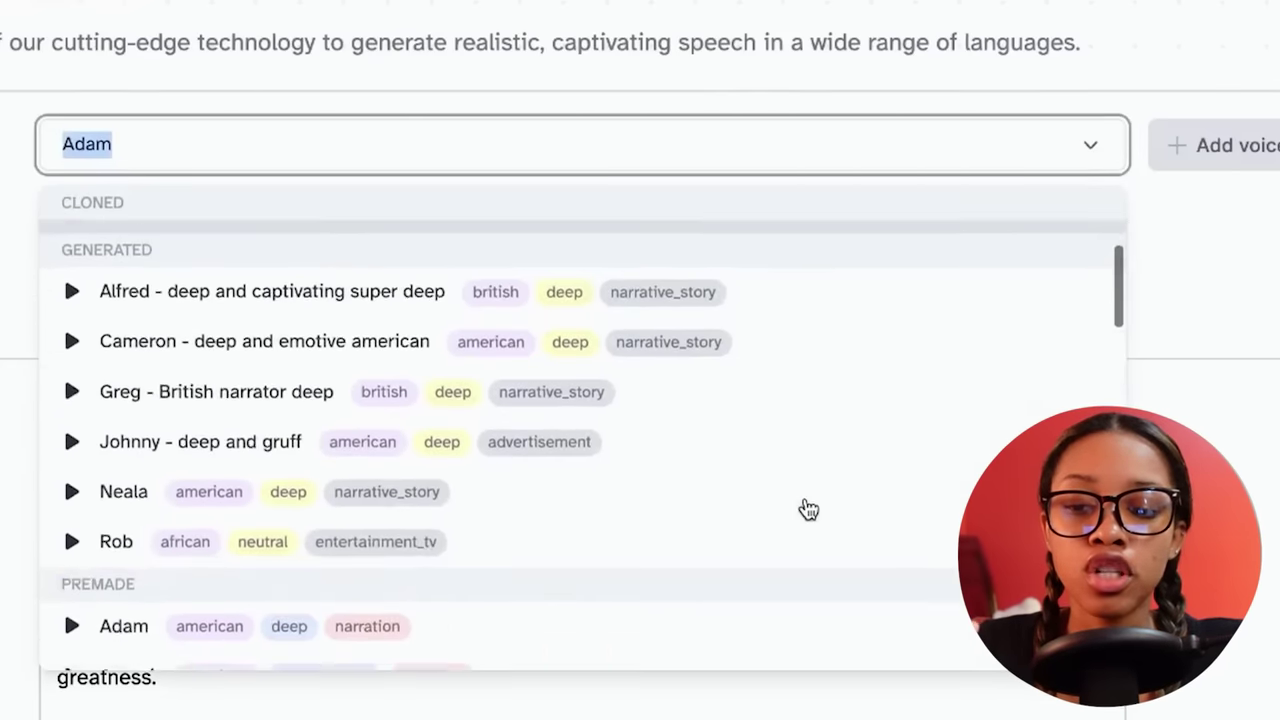
scroll(806, 509, "down", 12)
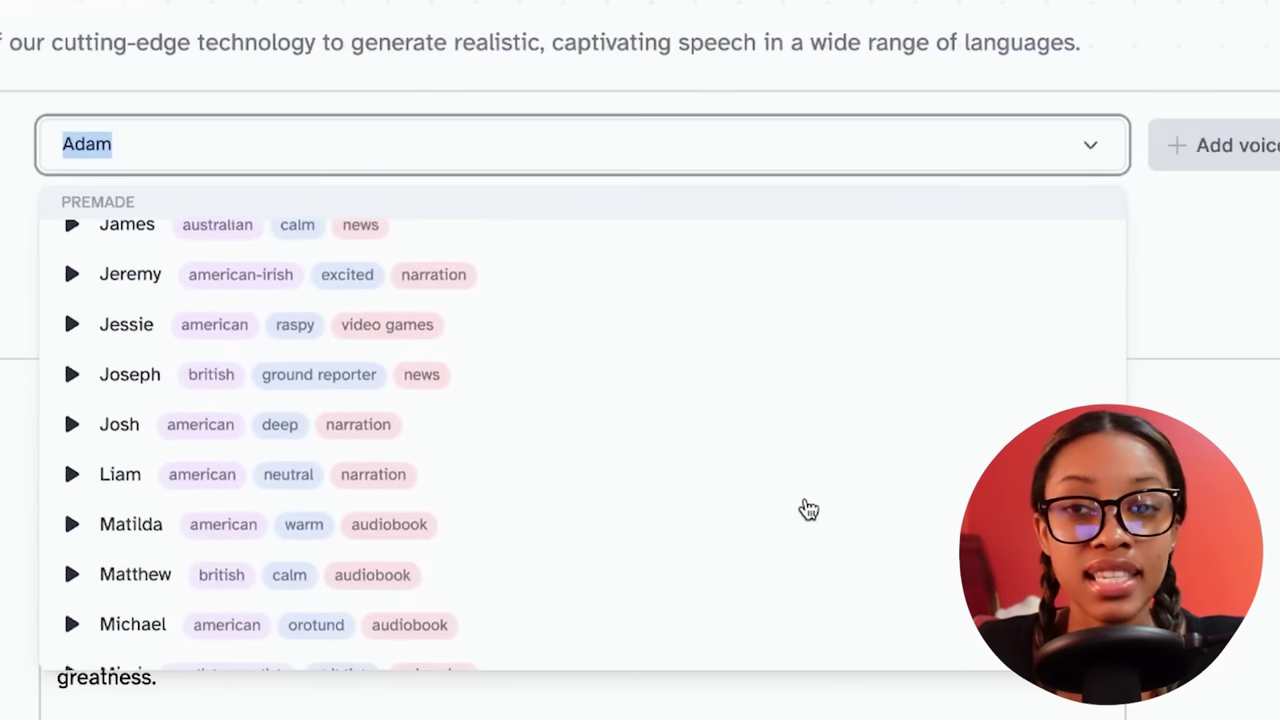
scroll(808, 510, "down", 3)
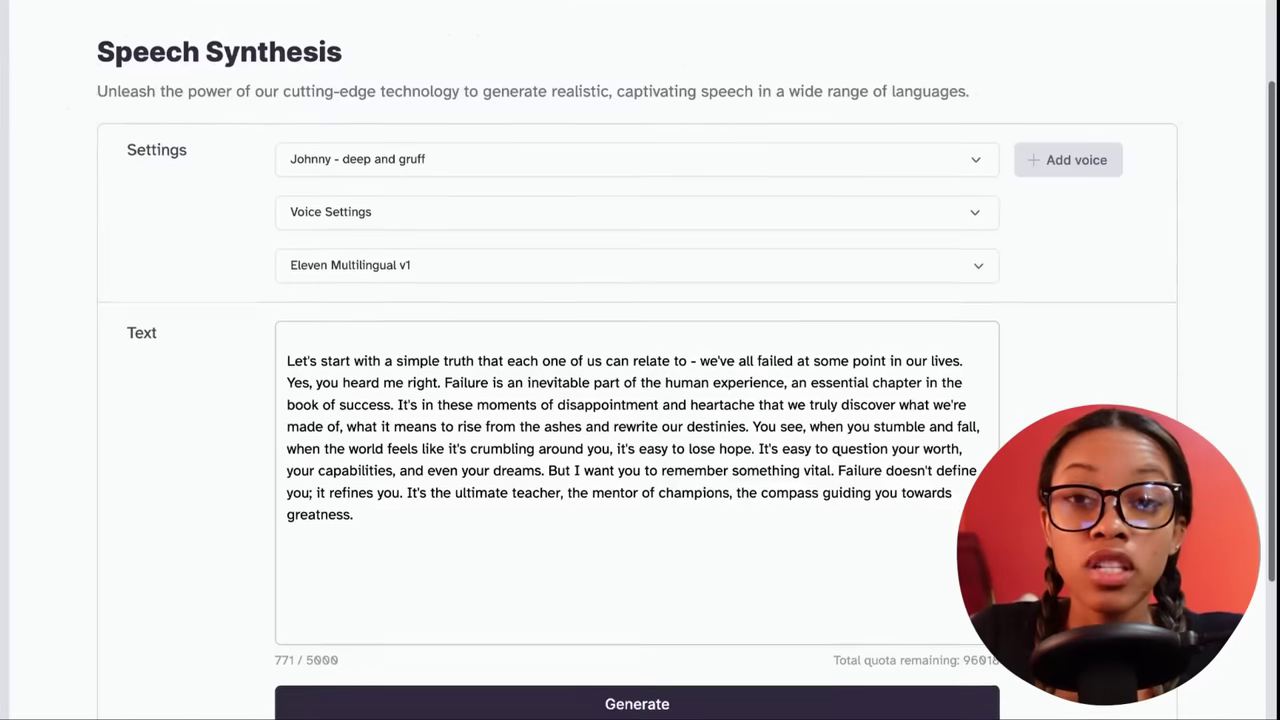
Generate the speech audio from the pasted text.
scroll(823, 169, "down", 1)
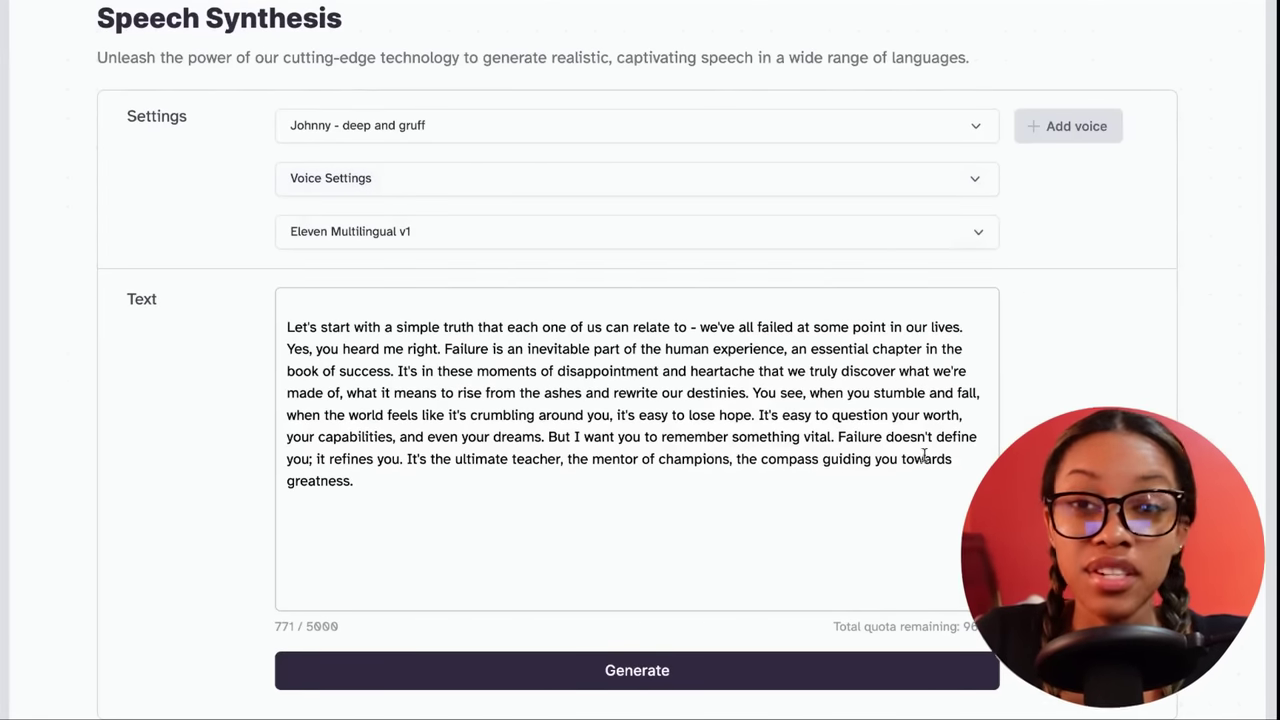
scroll(736, 566, "down", 1)
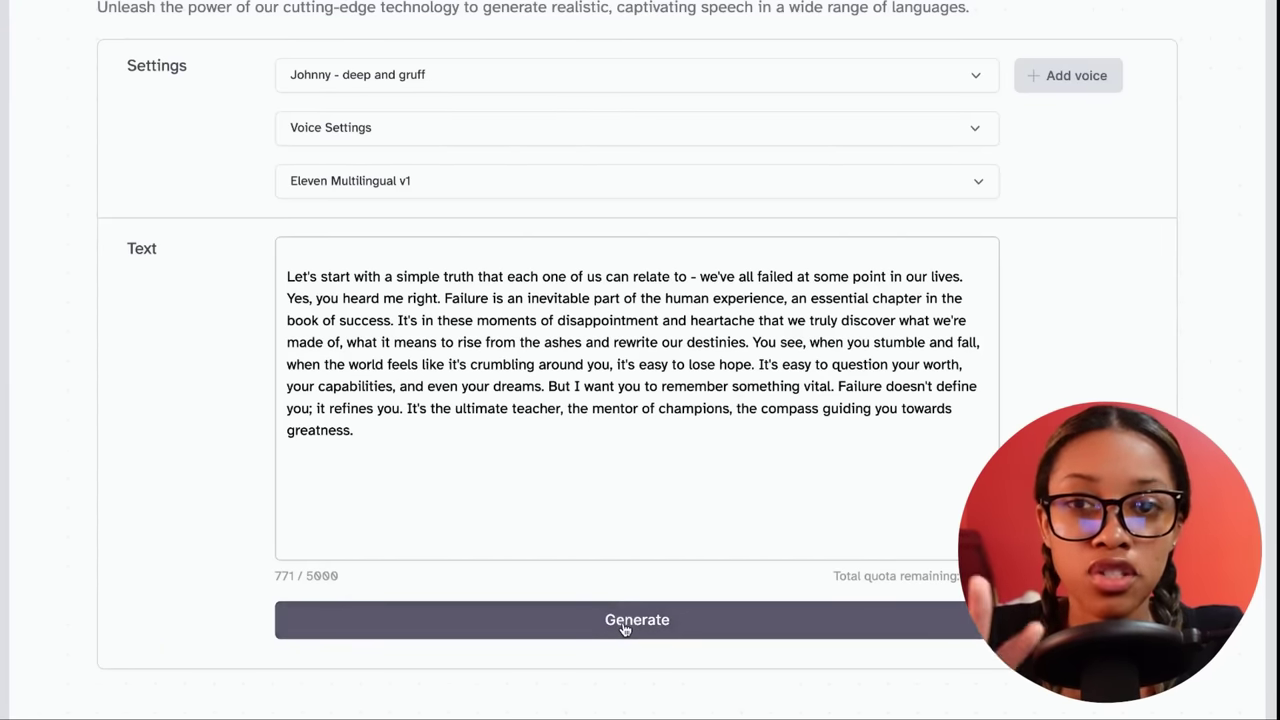
left_click(611, 622)
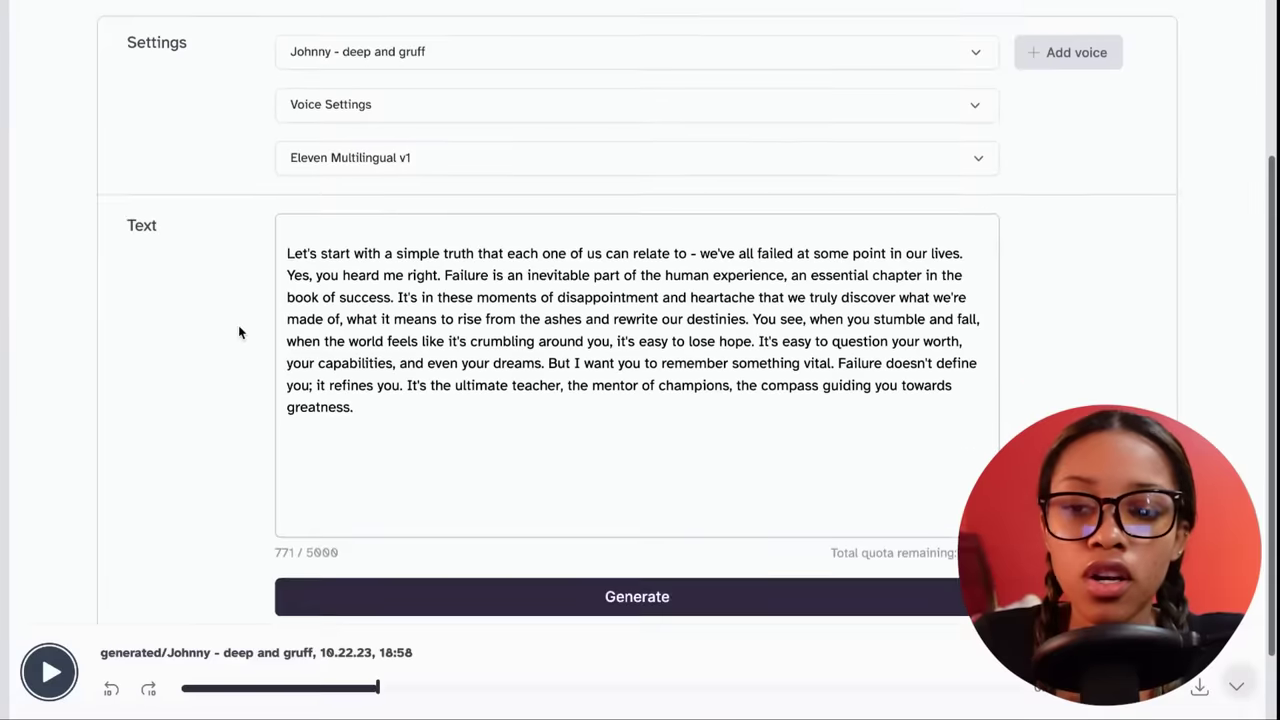
Lower the voice's Stability setting well towards More variable.
scroll(240, 331, "up", 1)
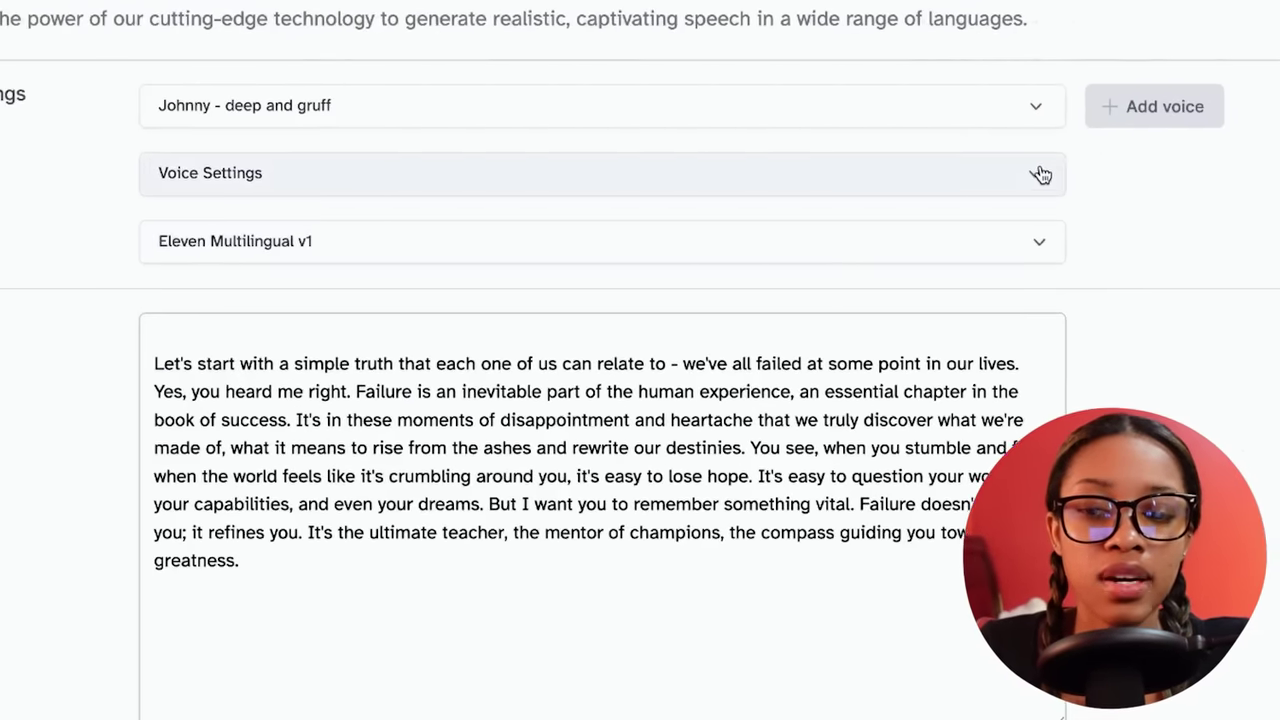
left_click(1040, 178)
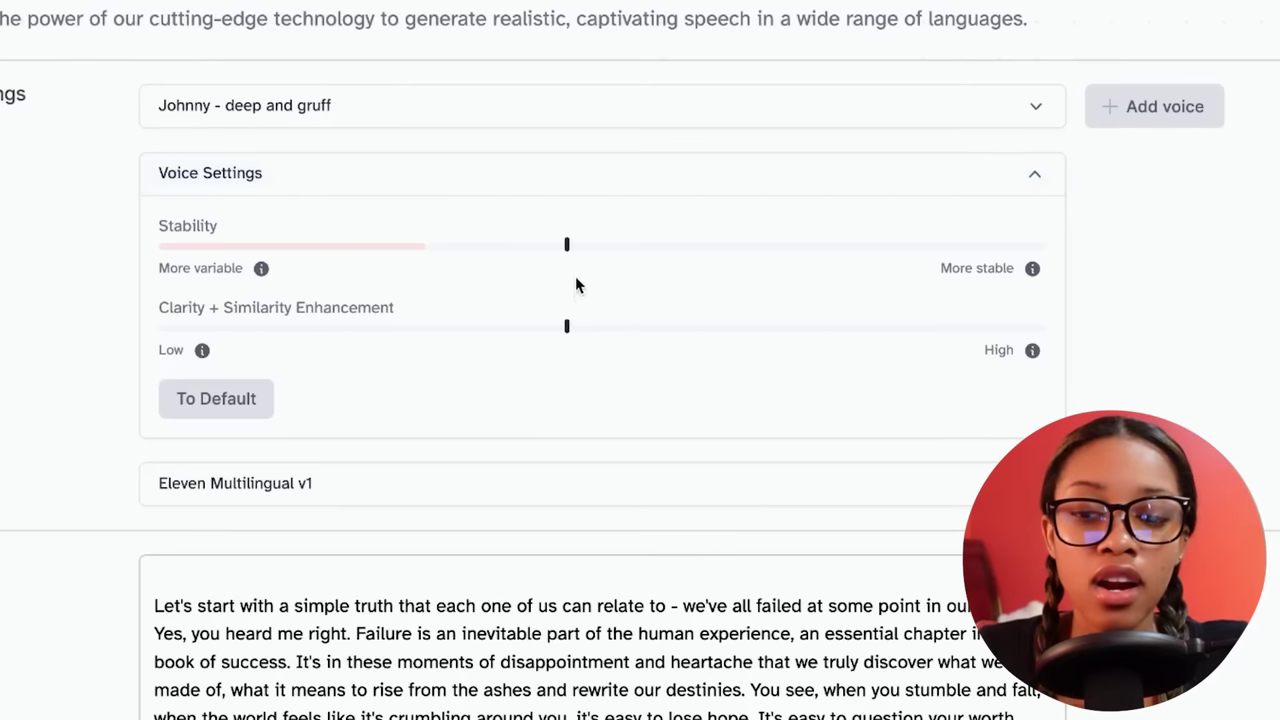
left_click_drag(568, 253, 213, 247)
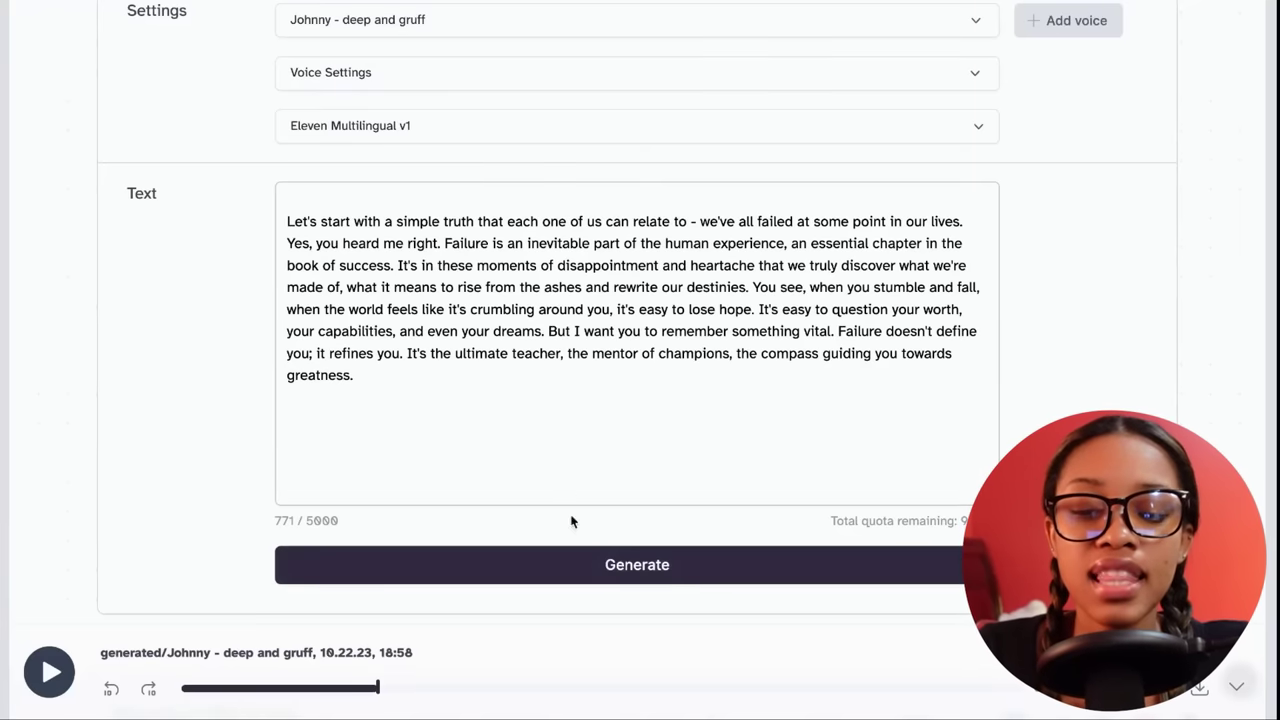
Regenerate the voiceover, using periods in place of most commas and dashes in the text, and download the audio.
left_click(572, 561)
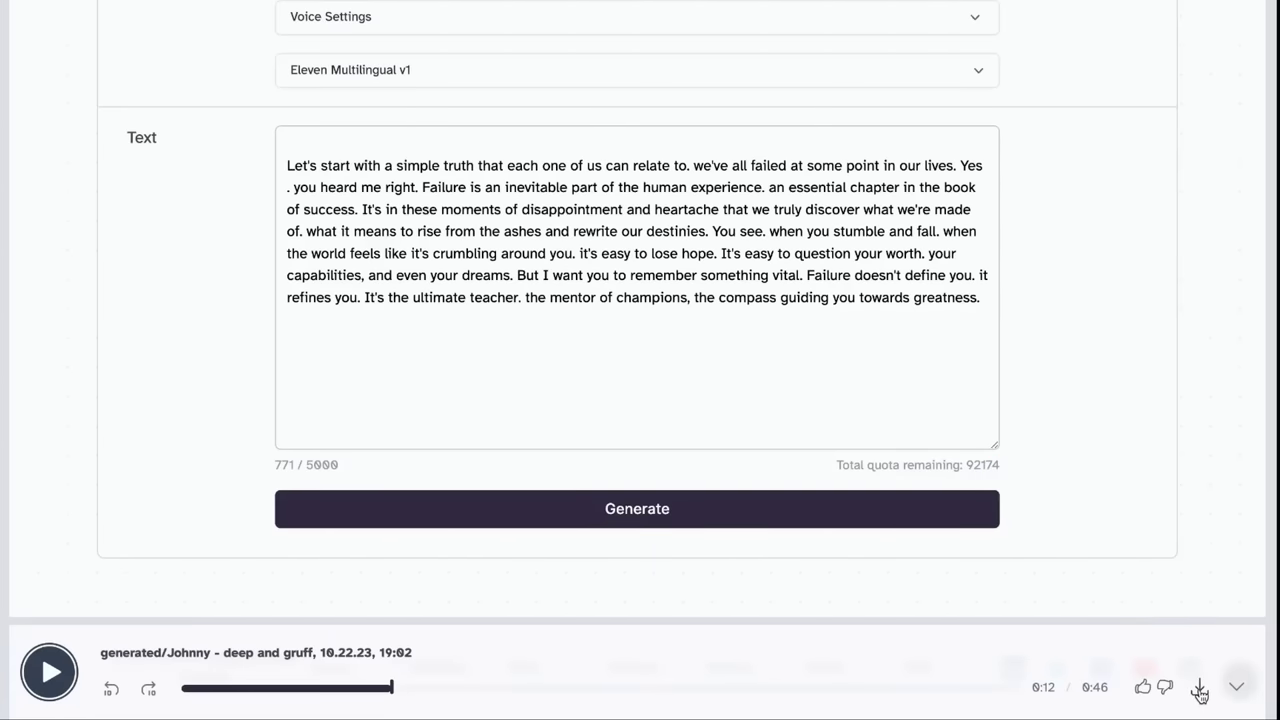
left_click(1199, 689)
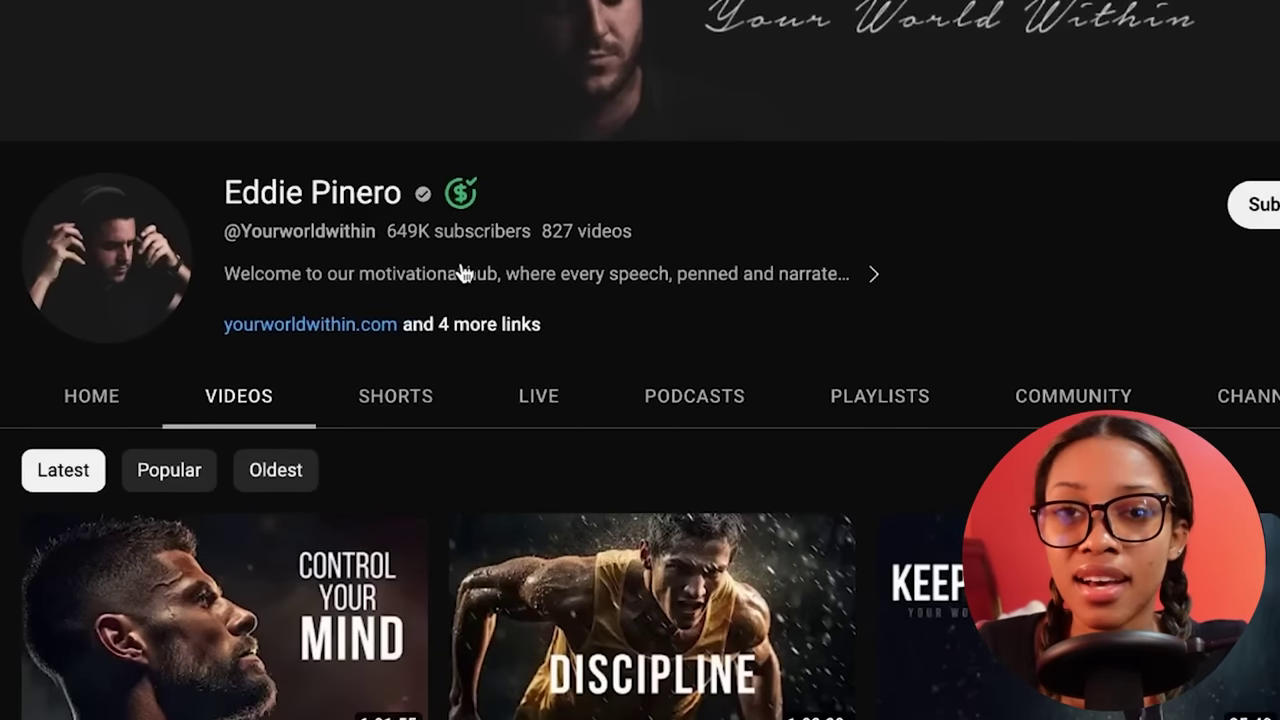
scroll(449, 305, "down", 2)
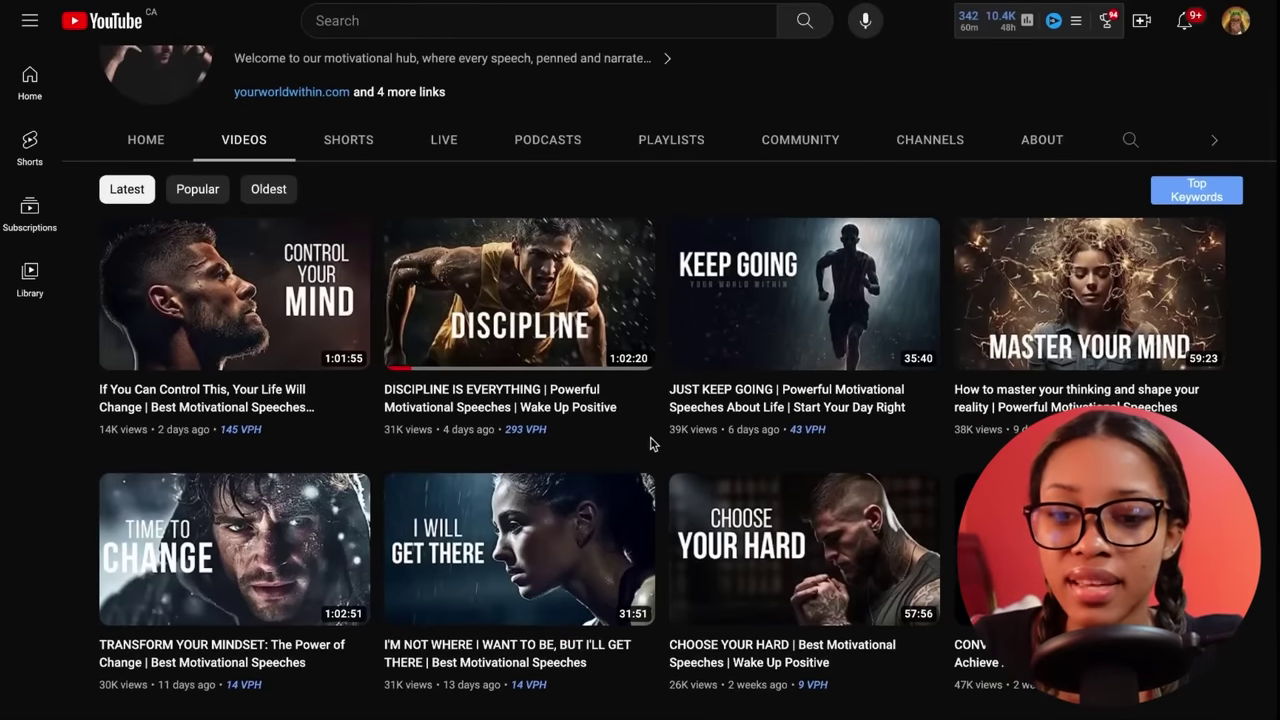
scroll(656, 453, "down", 2)
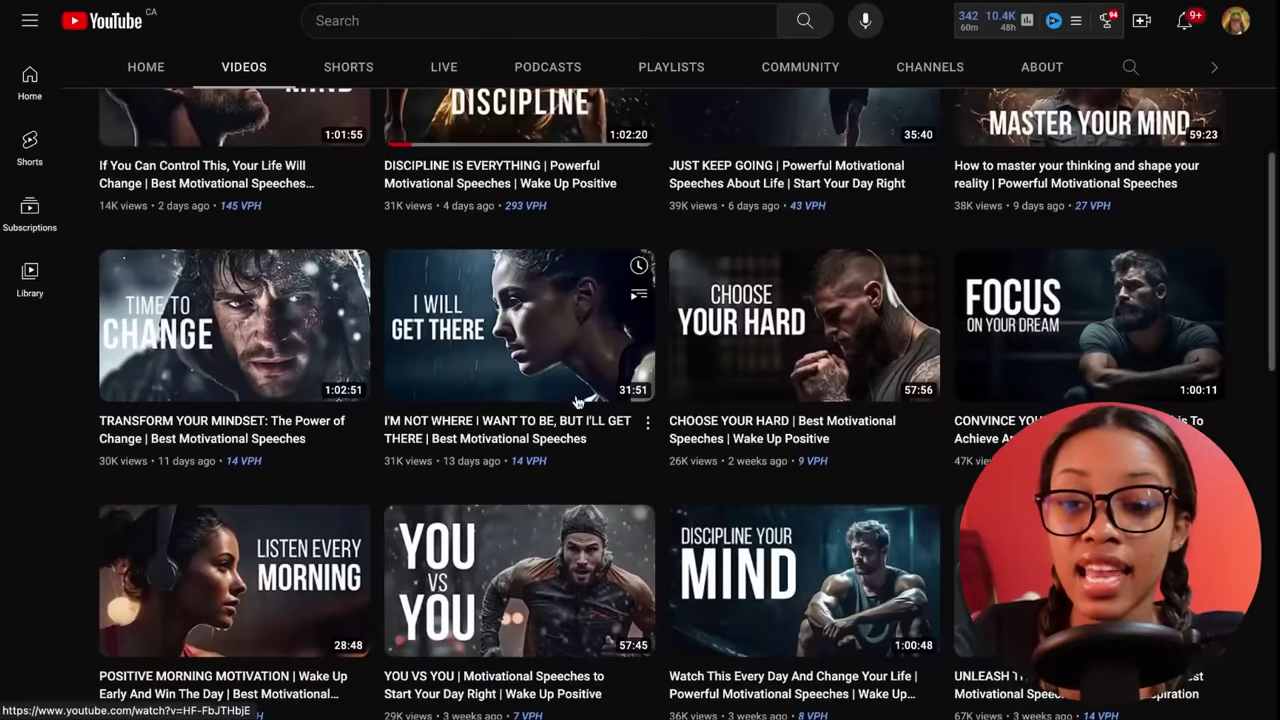
scroll(577, 401, "up", 3)
scroll(577, 401, "up", 2)
left_click(197, 344)
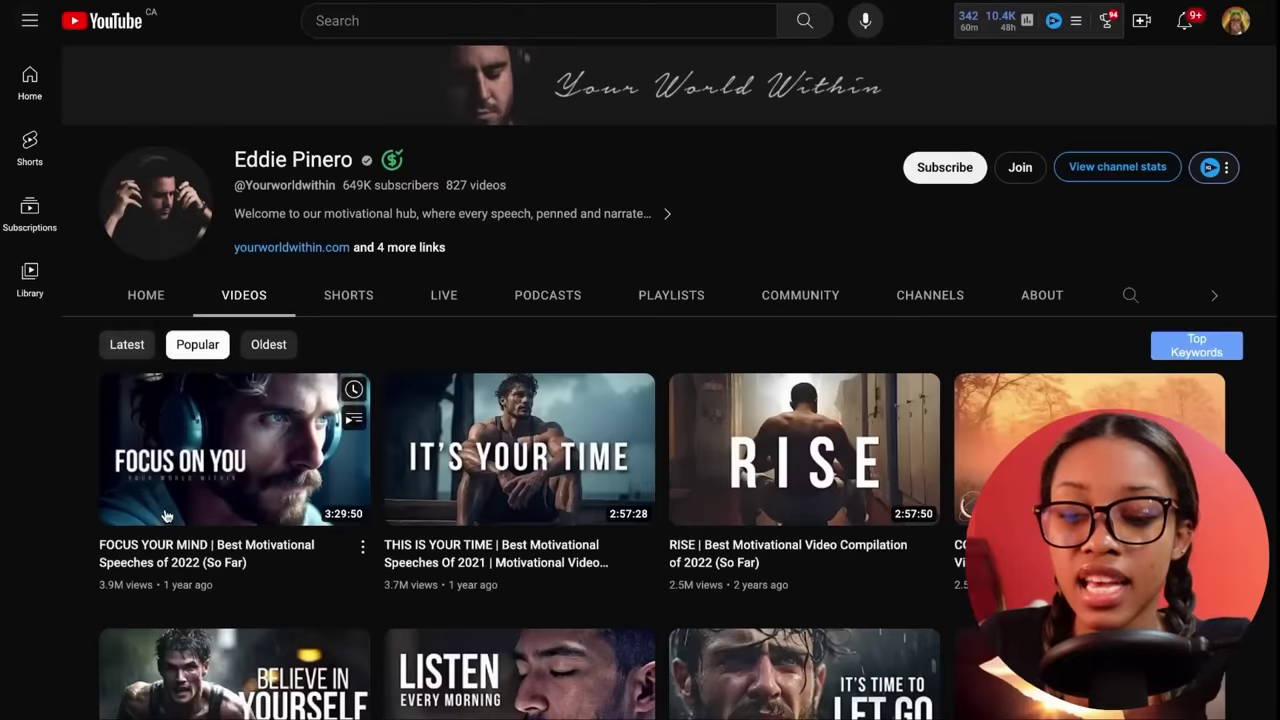
mouse_move(123, 597)
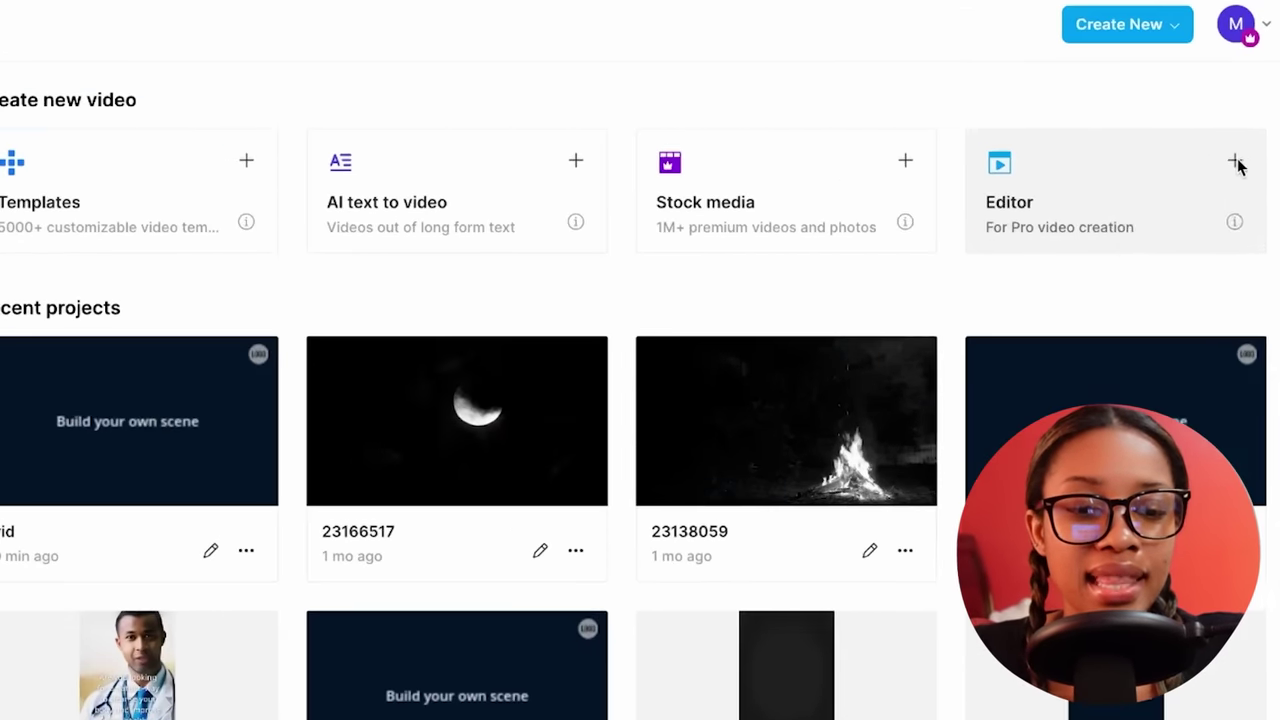
Switch to InVideo, create a landscape editor project and add the uploaded ElevenLabs voiceover as a layer.
left_click(1236, 162)
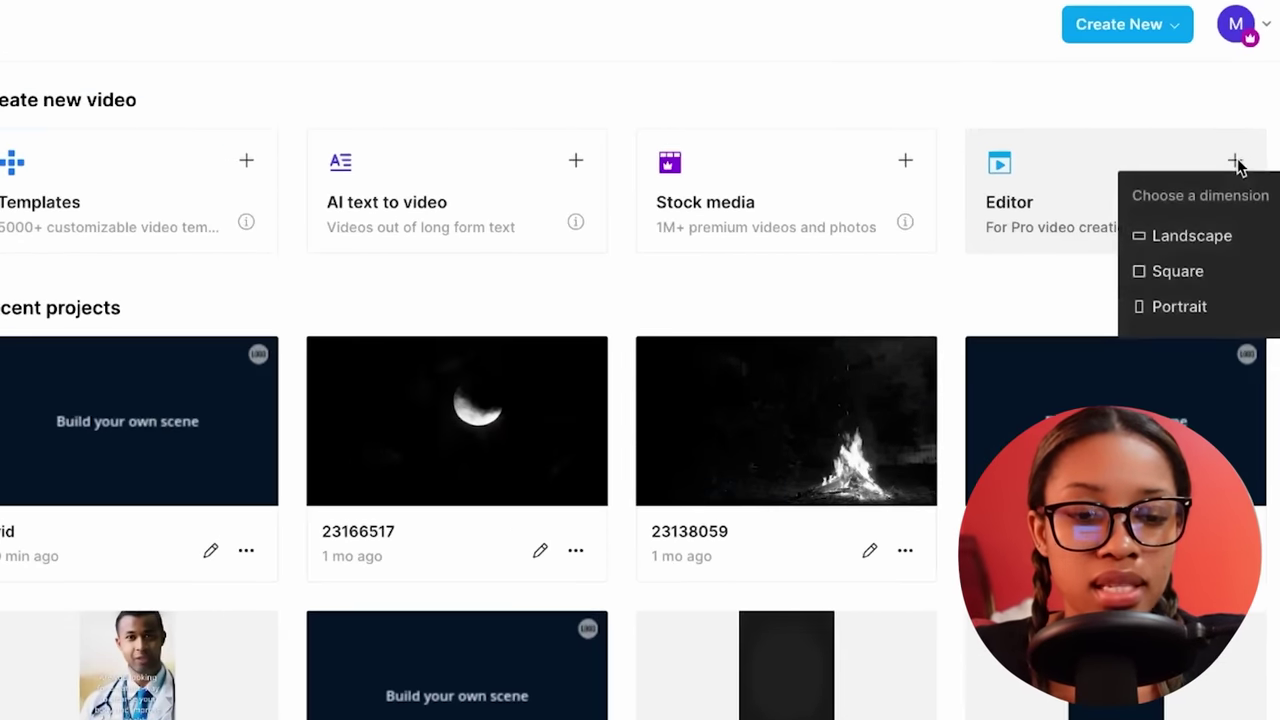
left_click(1194, 240)
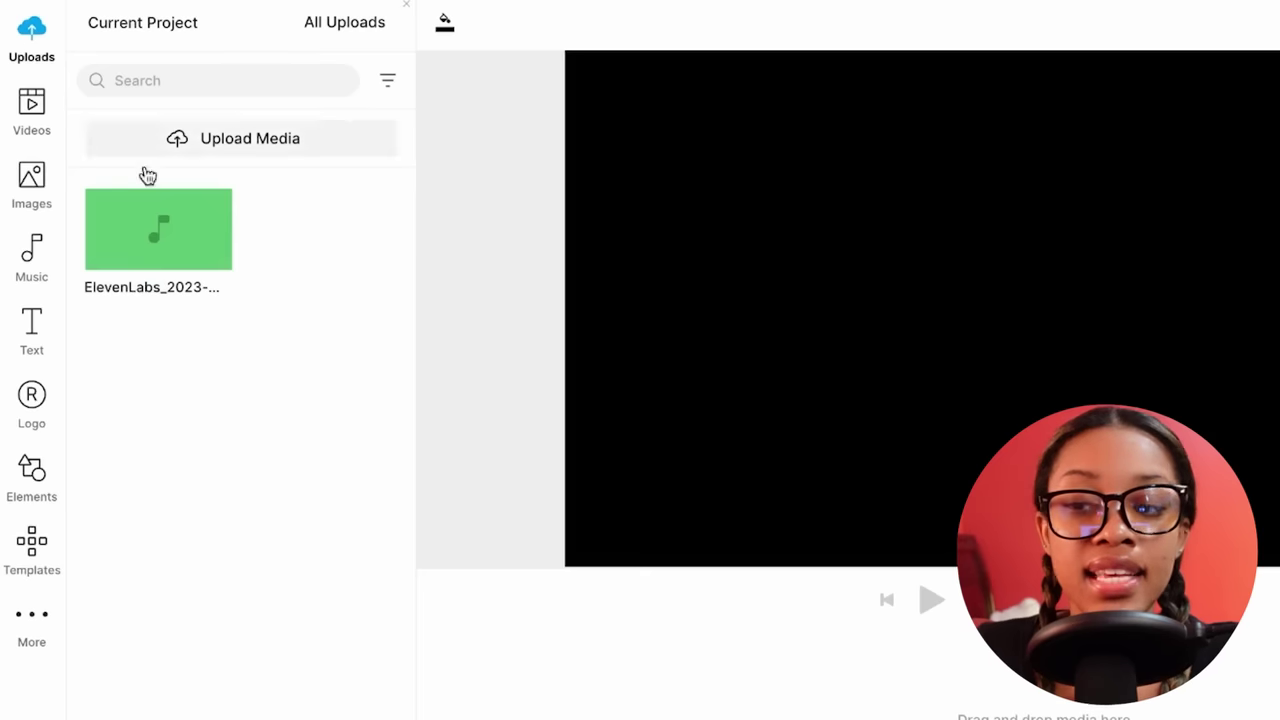
mouse_move(162, 250)
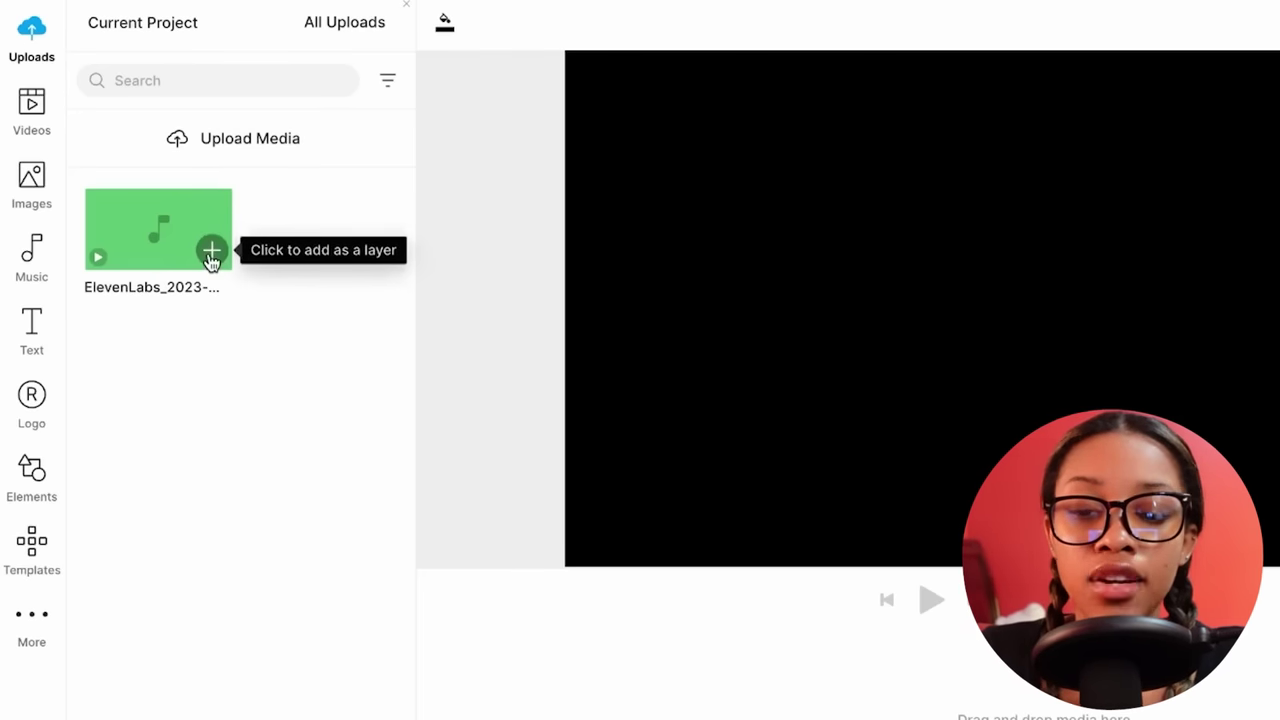
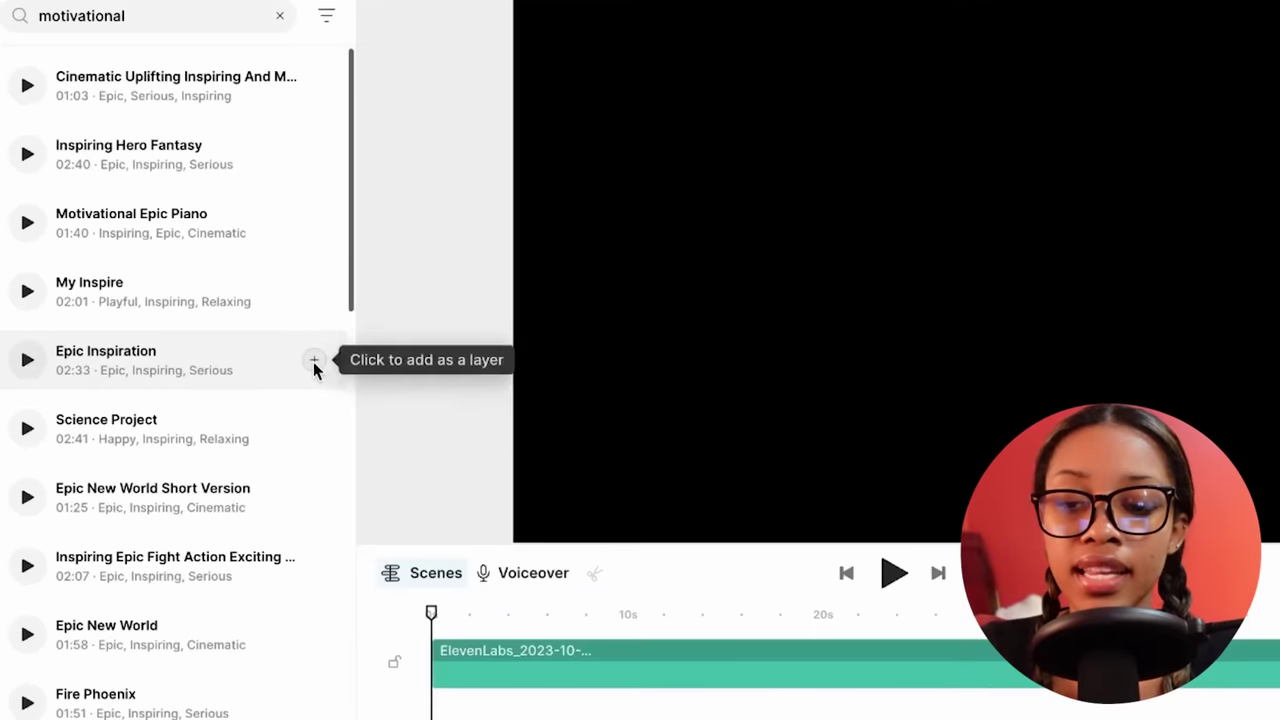
Add the Epic Inspiration music as a layer, trim about half a second off its beginning and move it back to the timeline start.
left_click(314, 360)
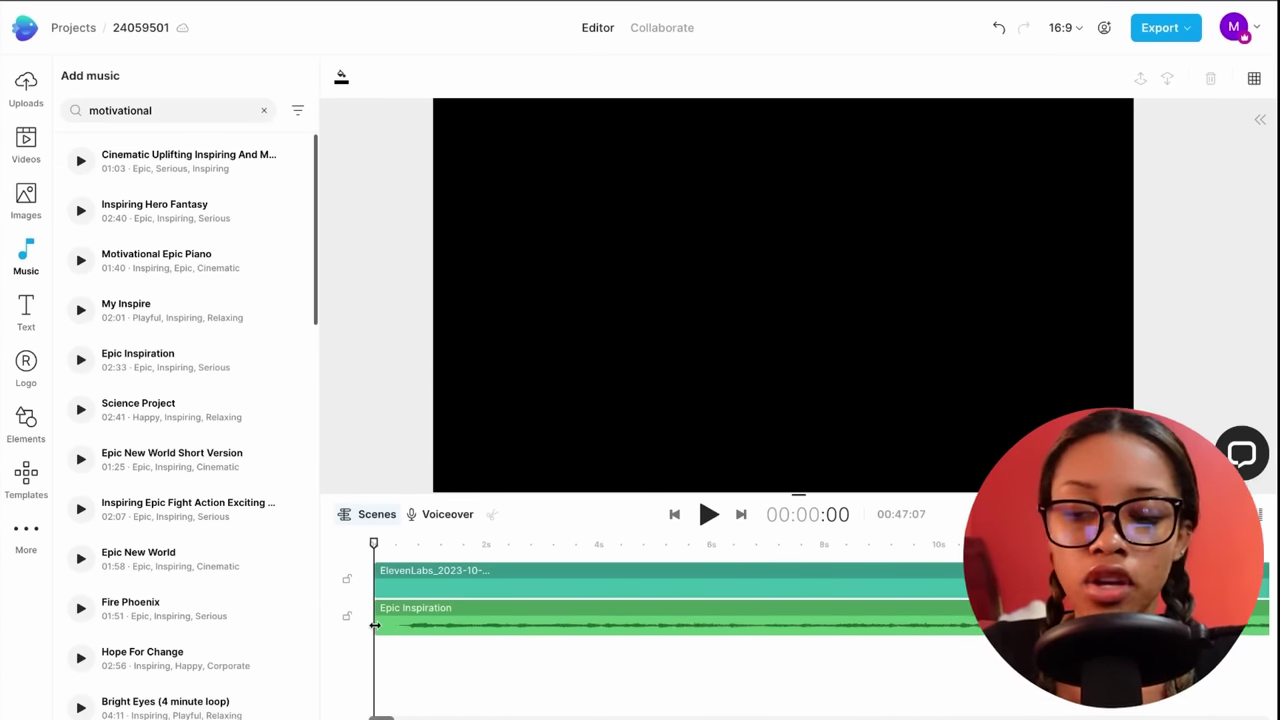
left_click_drag(375, 625, 402, 633)
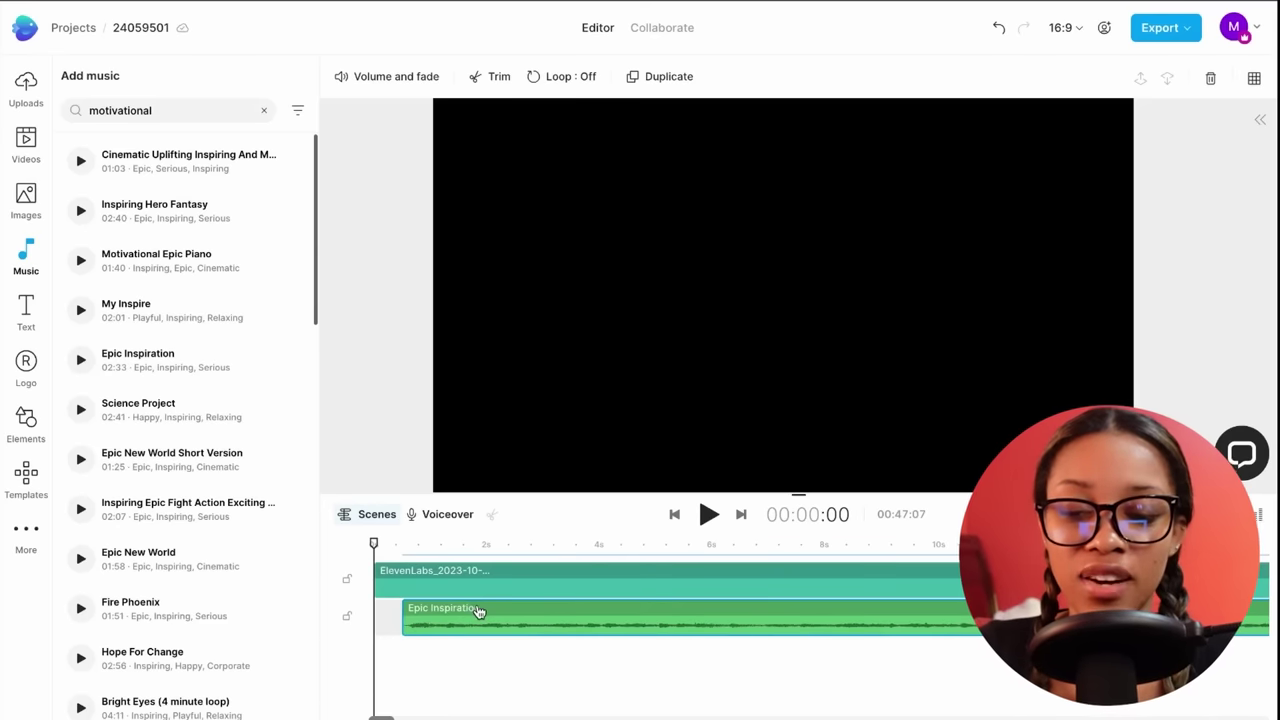
left_click_drag(479, 612, 442, 603)
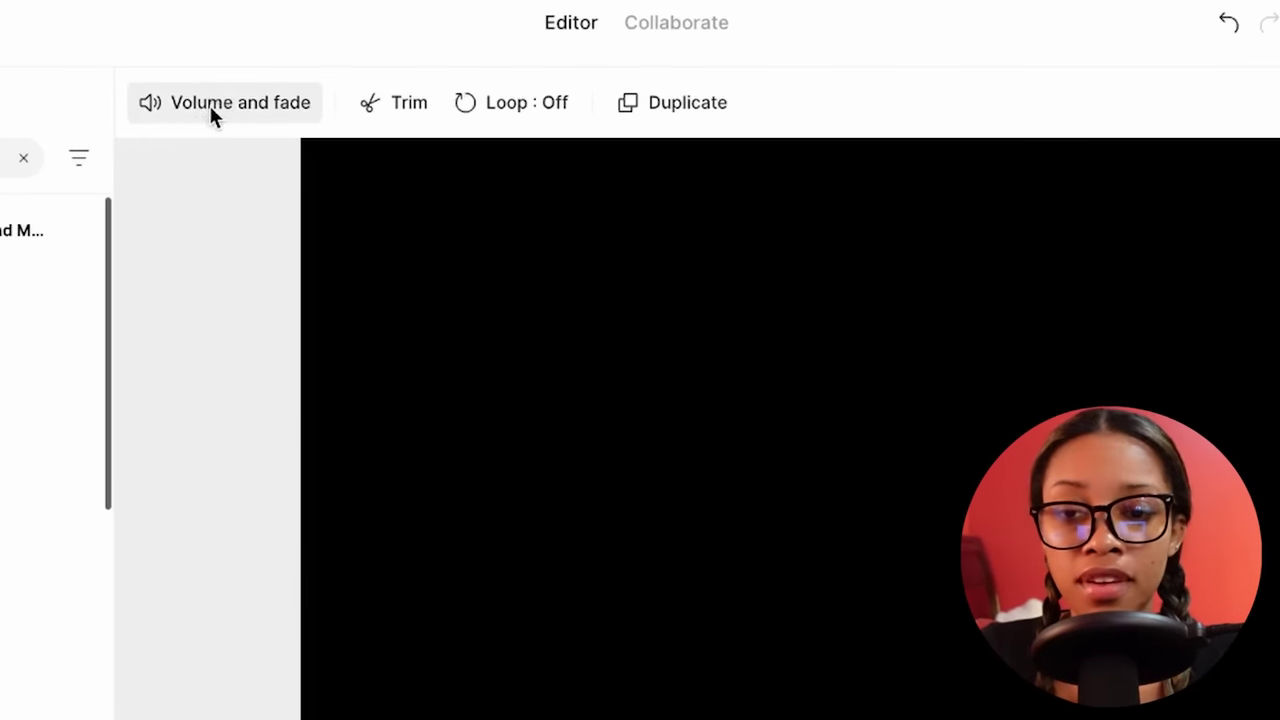
Lower the Epic Inspiration track's volume to -12.6 dB and return the playhead to the start.
left_click(247, 107)
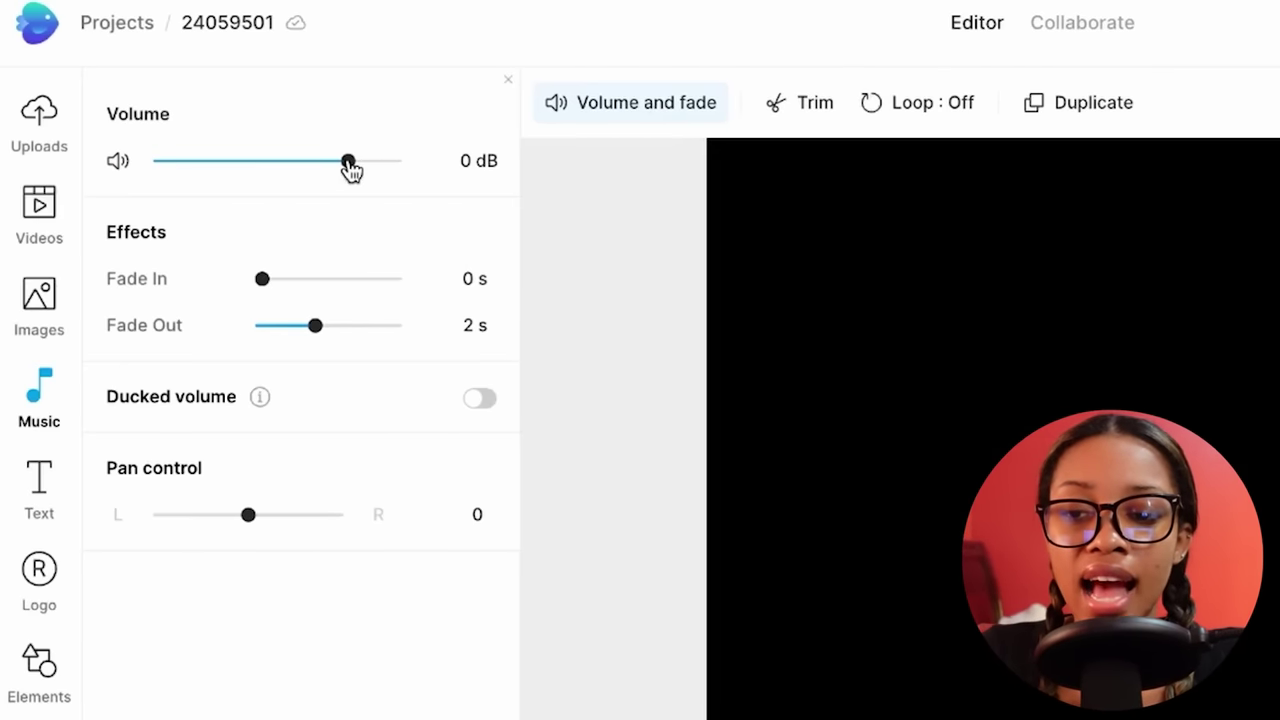
left_click_drag(212, 161, 160, 175)
left_click_drag(293, 175, 303, 181)
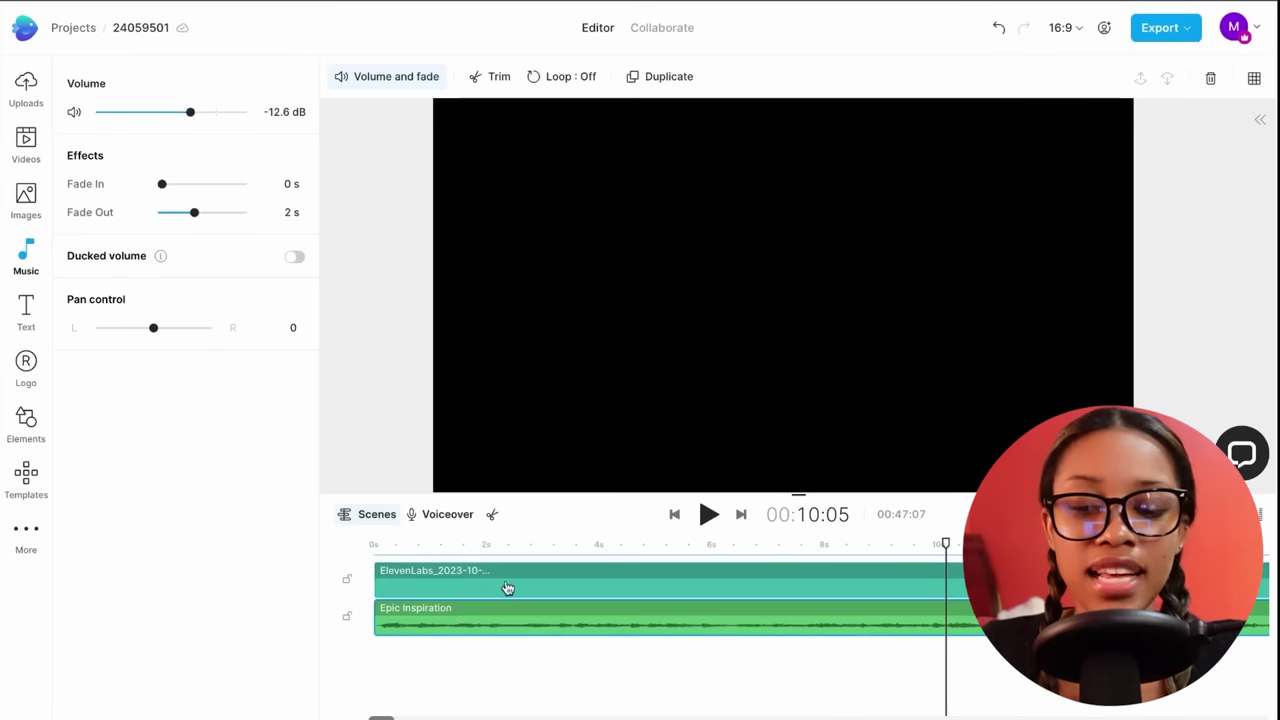
left_click(513, 585)
left_click(503, 623)
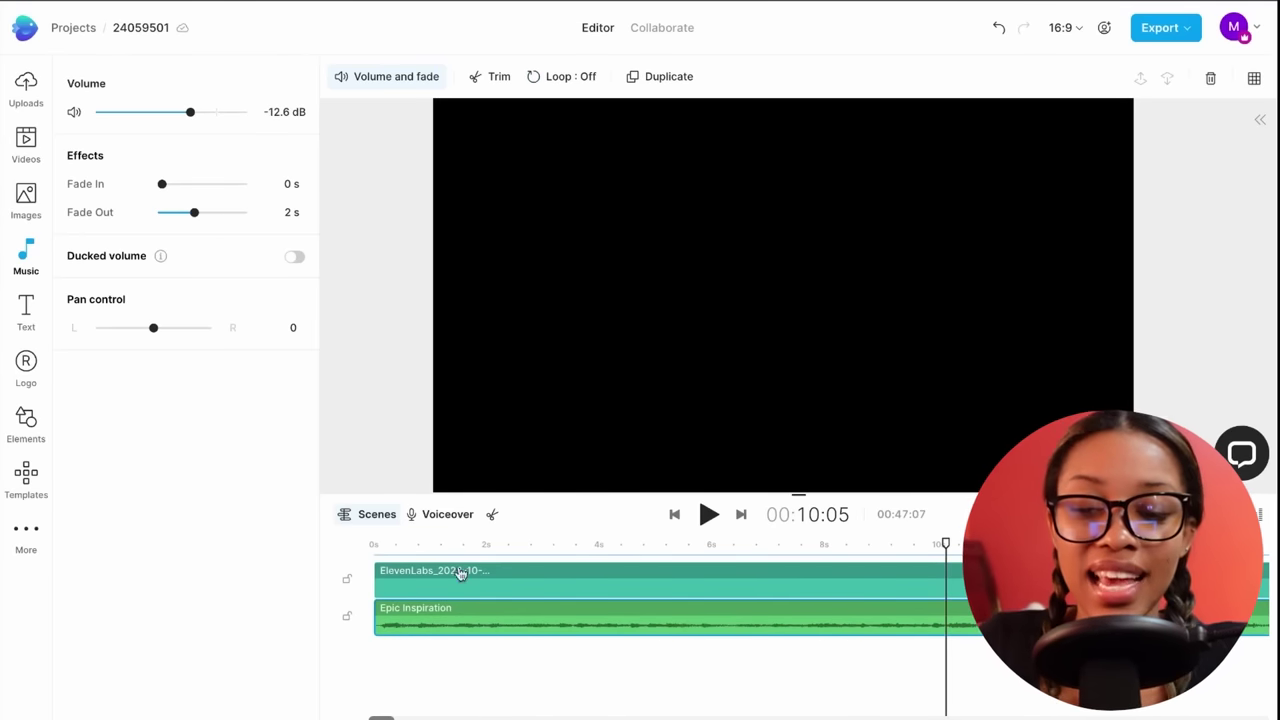
left_click(380, 545)
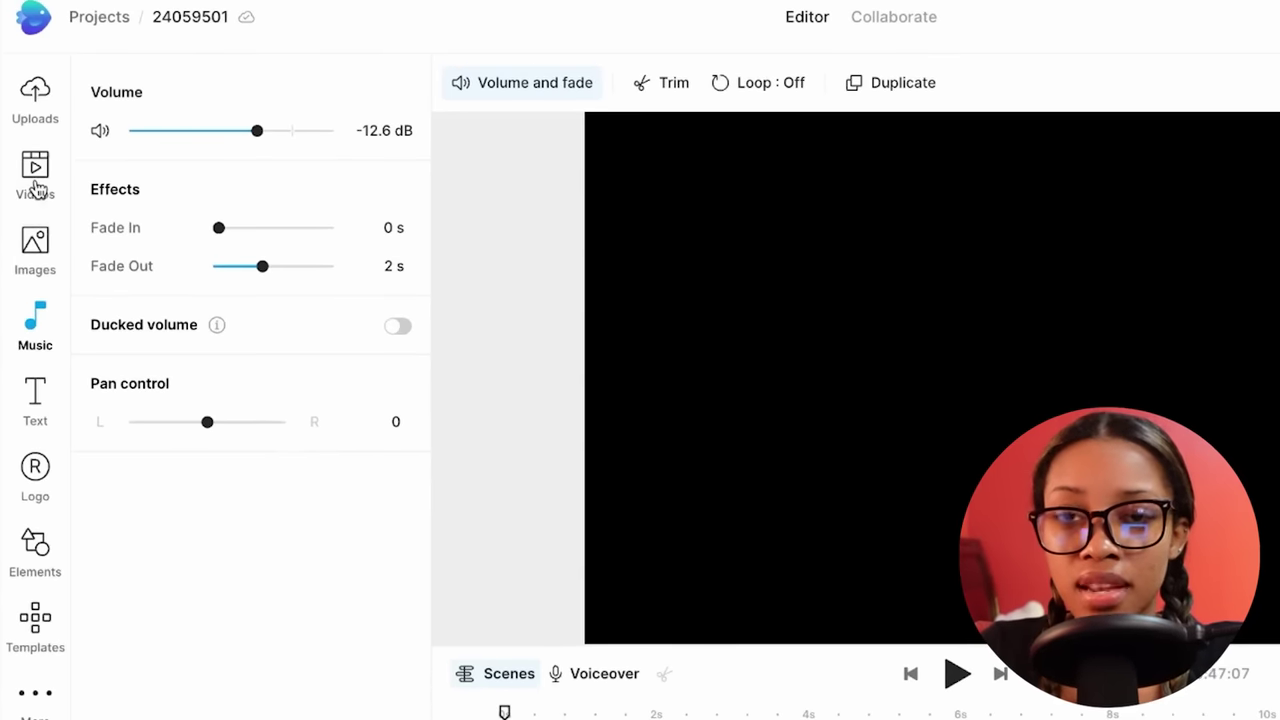
Search the stock videos for motivation and add the full 24-second clip of the boxer as a layer.
left_click(35, 170)
left_click(220, 130)
type("motivation")
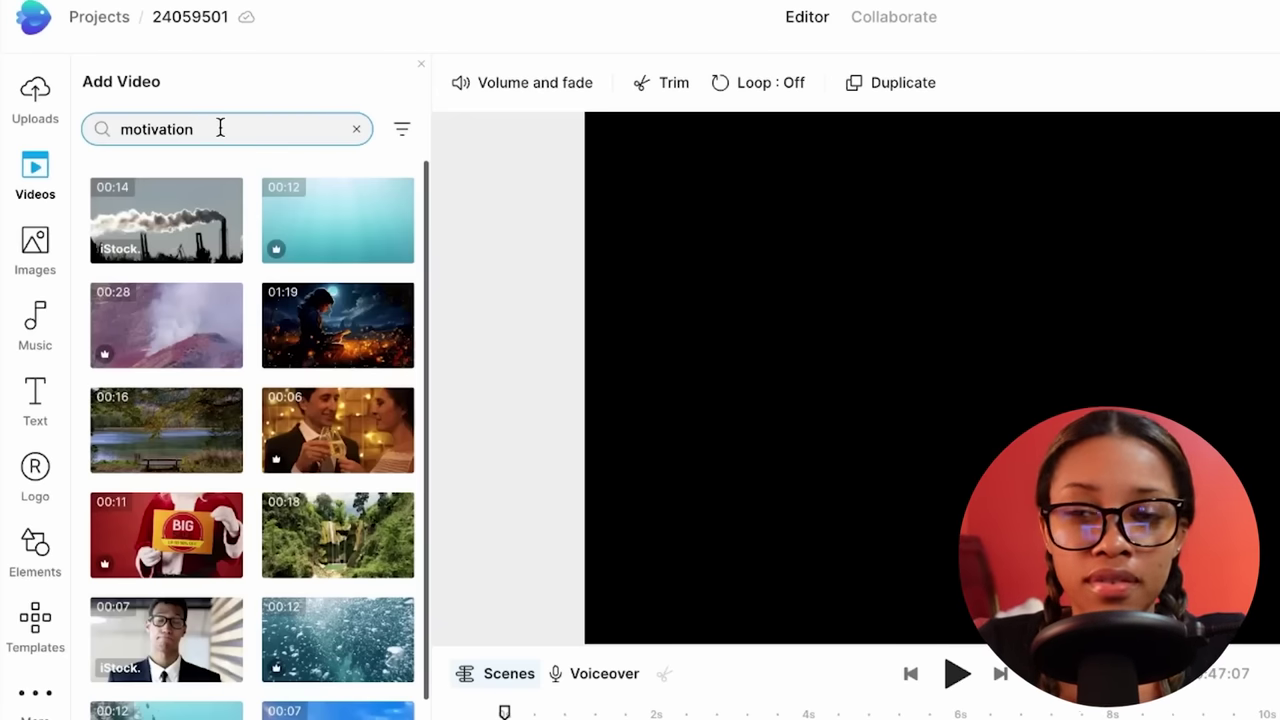
key("Return")
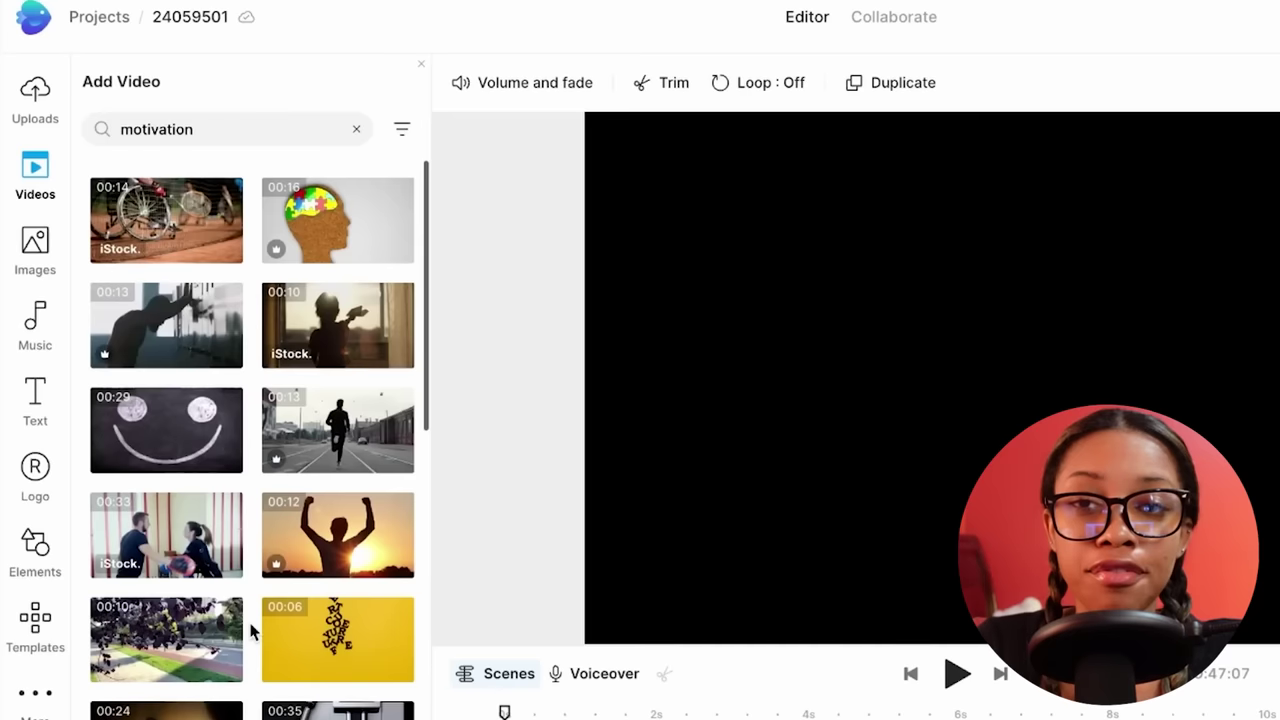
scroll(250, 630, "down", 3)
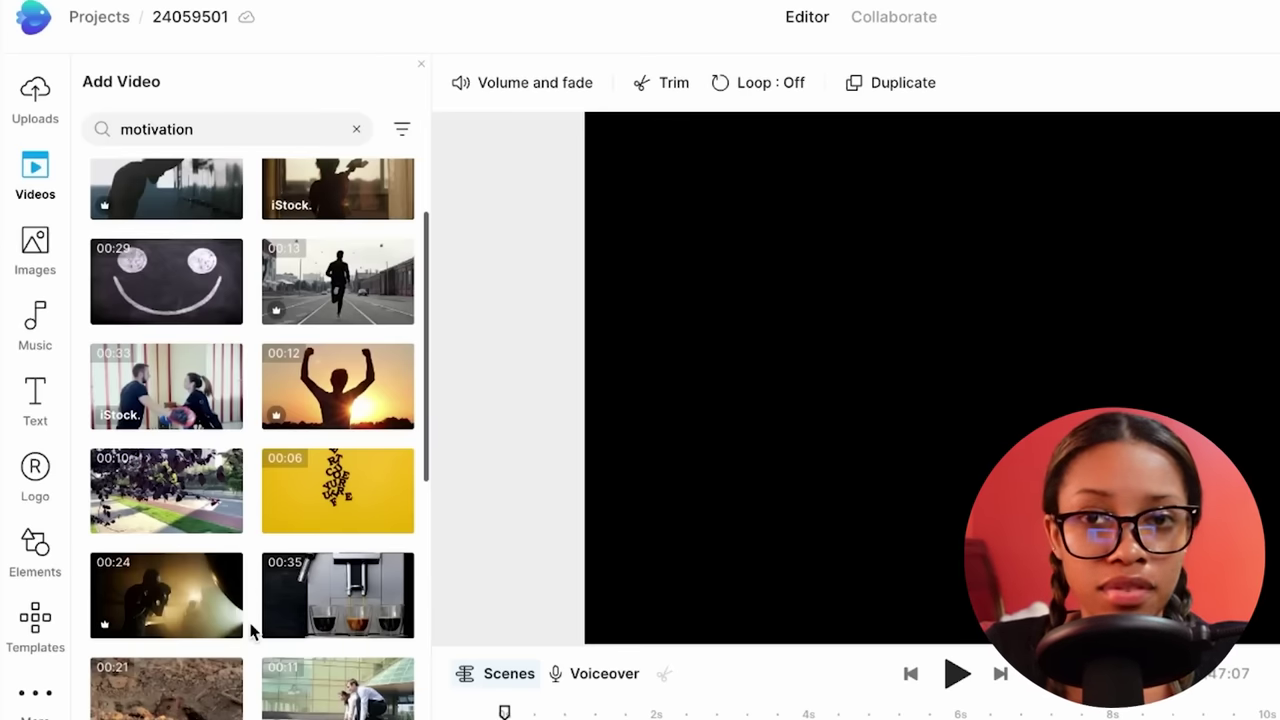
mouse_move(222, 625)
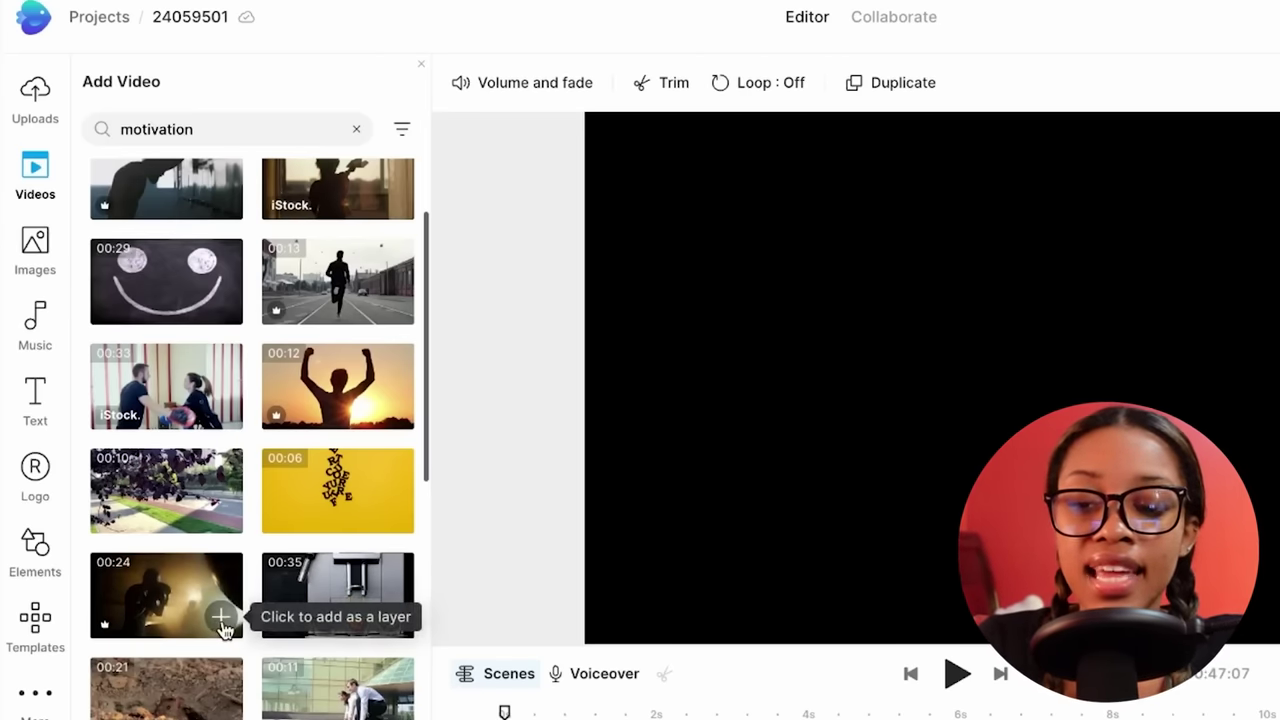
left_click(222, 618)
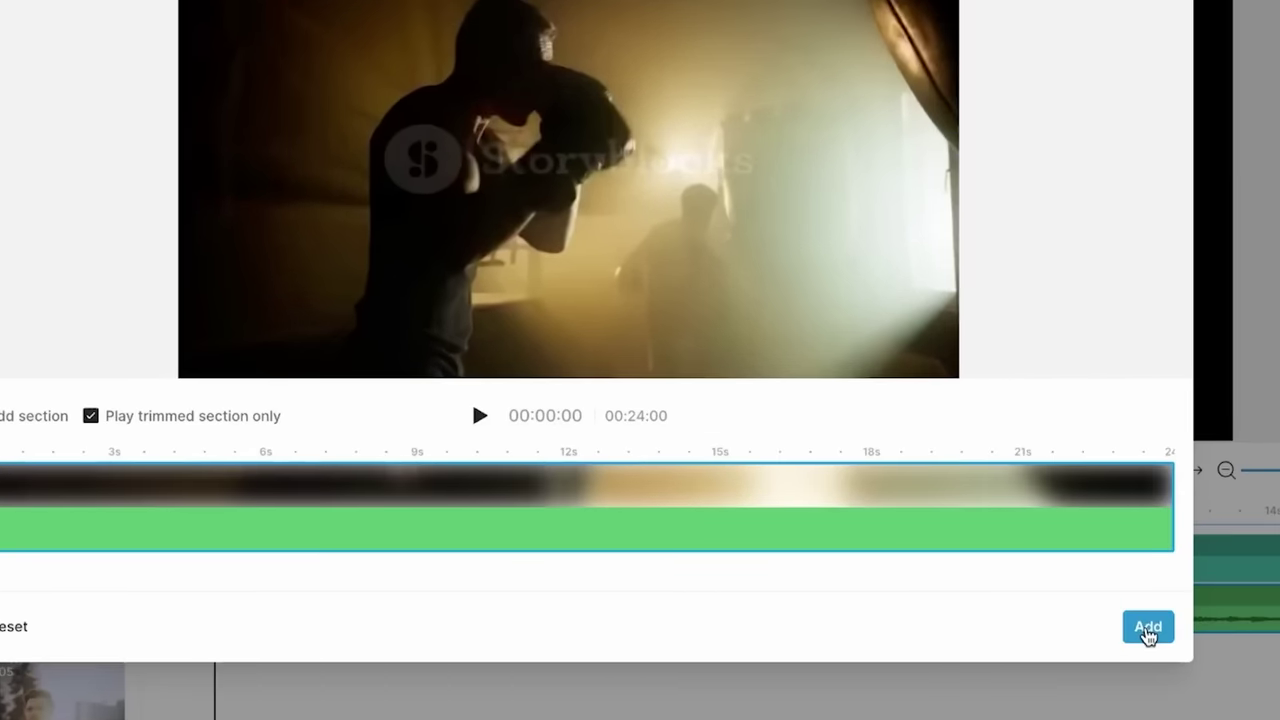
left_click(1148, 628)
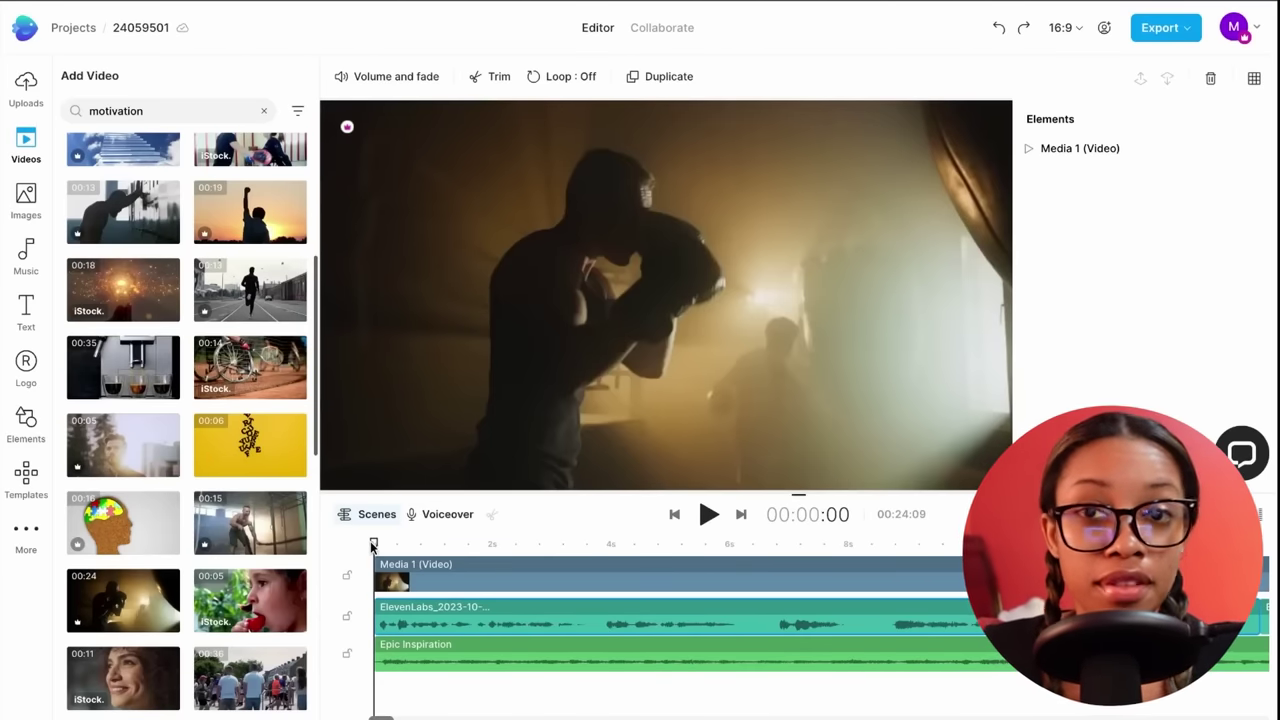
Trim the end of the boxing clip to 00:03:19 and readjust it to 00:06:02.
scroll(372, 545, "down", 3)
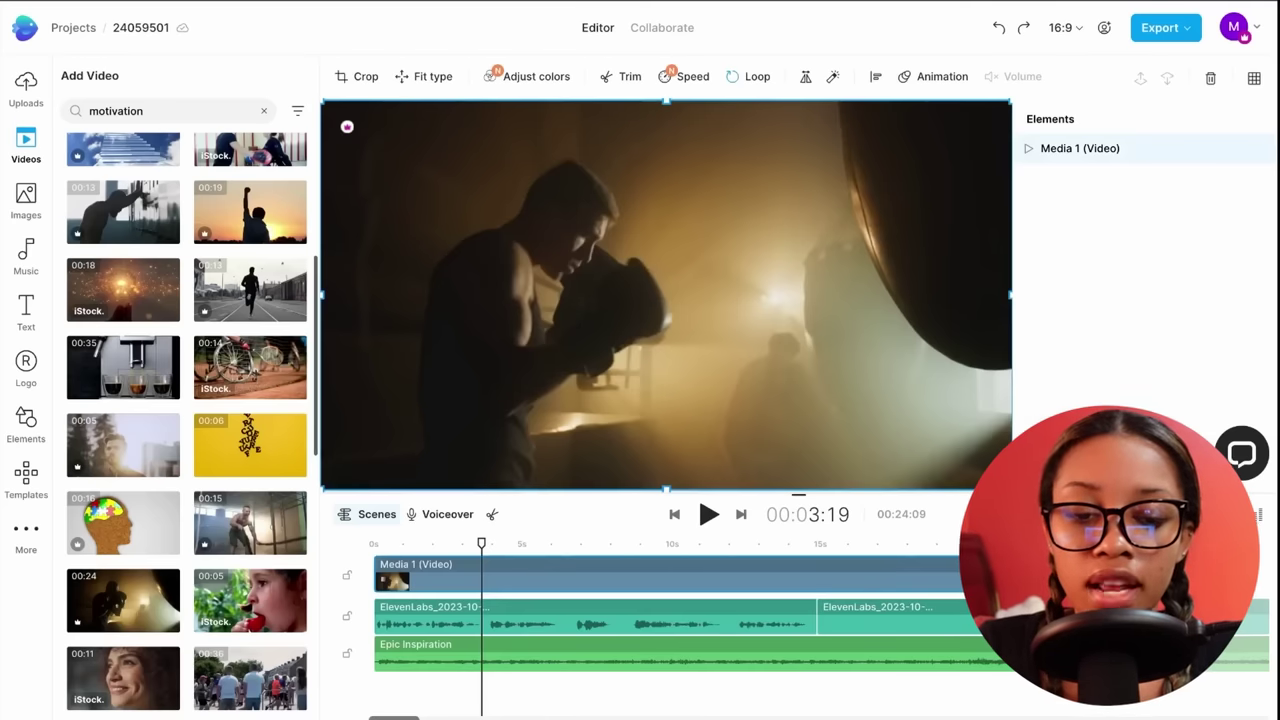
left_click_drag(1087, 578, 484, 586)
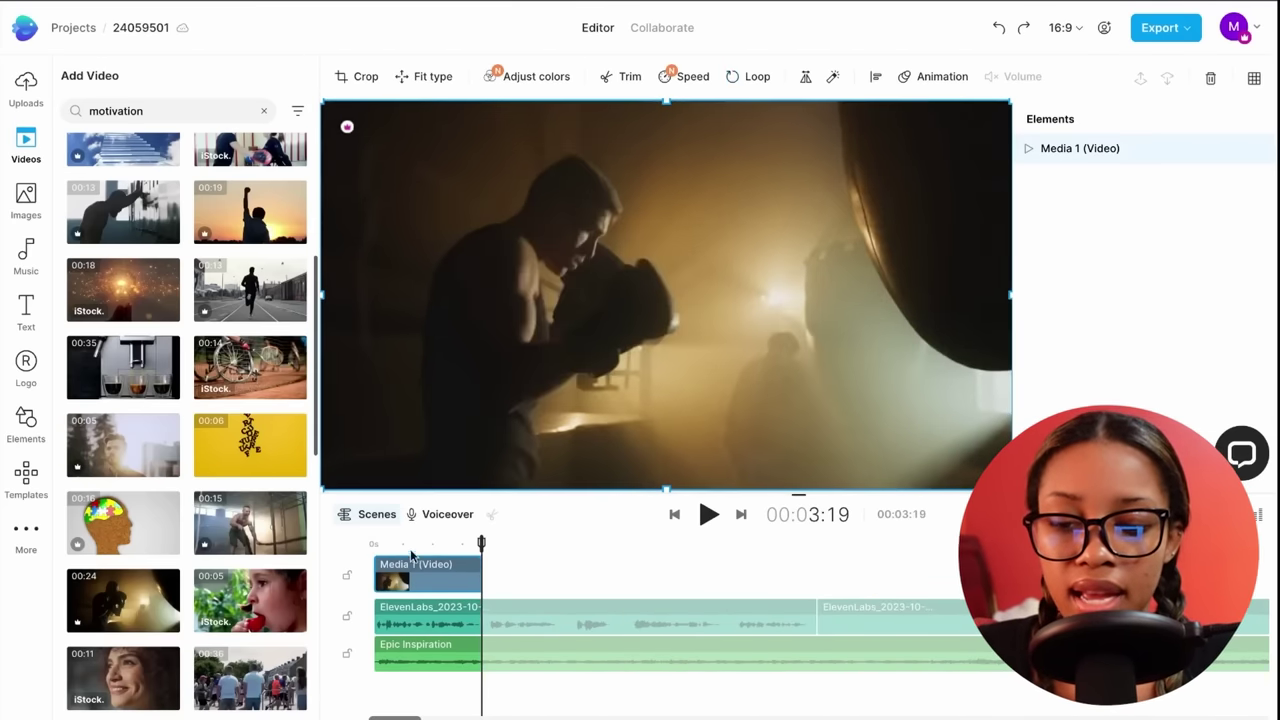
left_click(436, 544)
left_click_drag(436, 544, 551, 575)
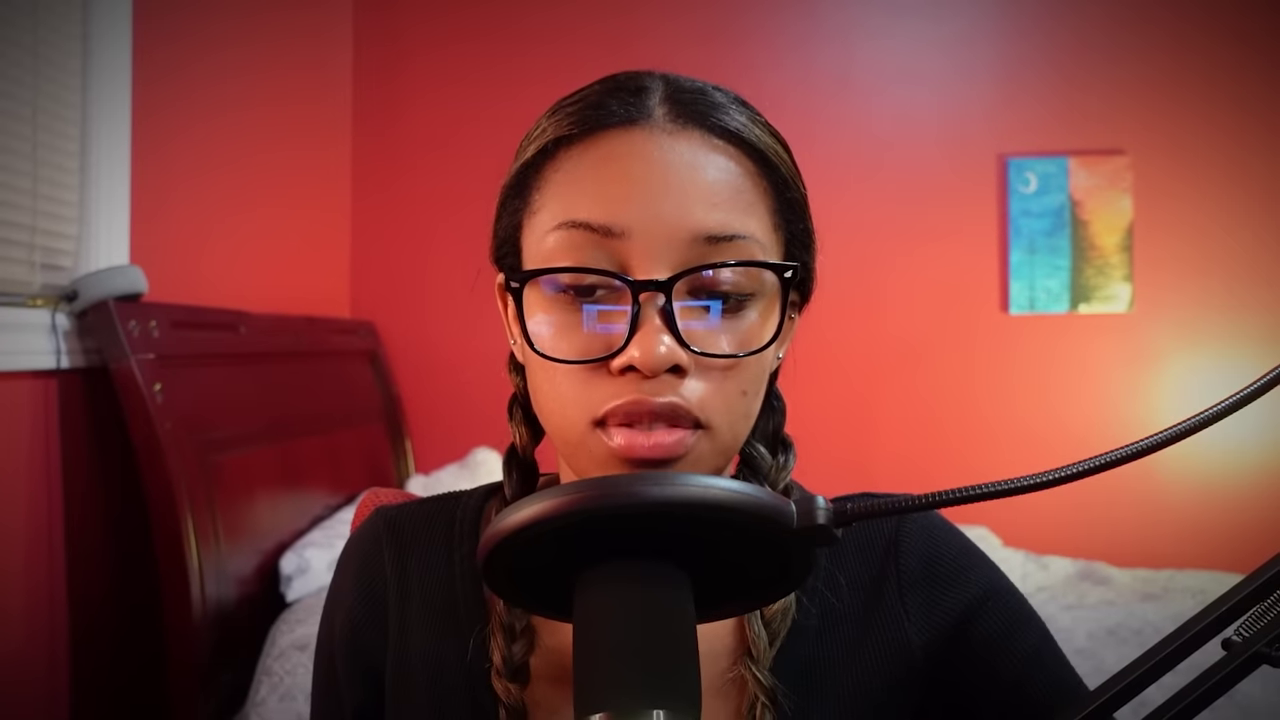
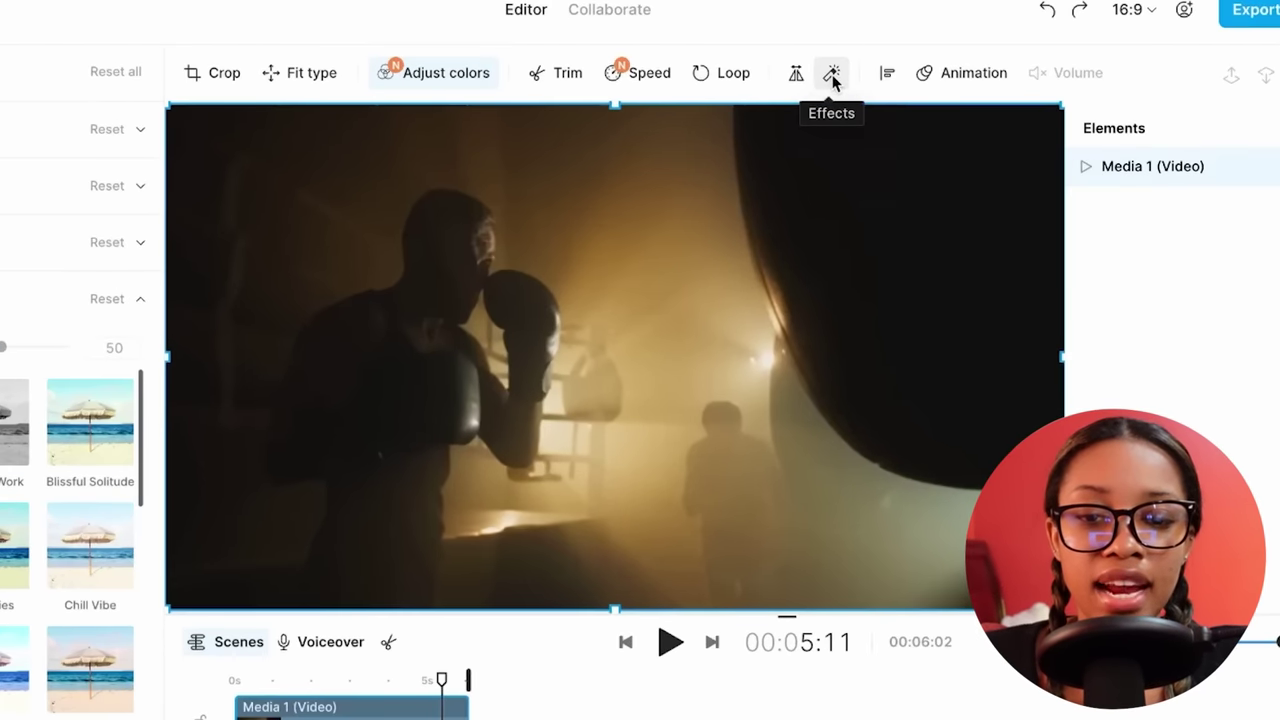
Try the Focus Blur special effect on the boxing clip with Intensity 10 and a reduced Size.
left_click(832, 78)
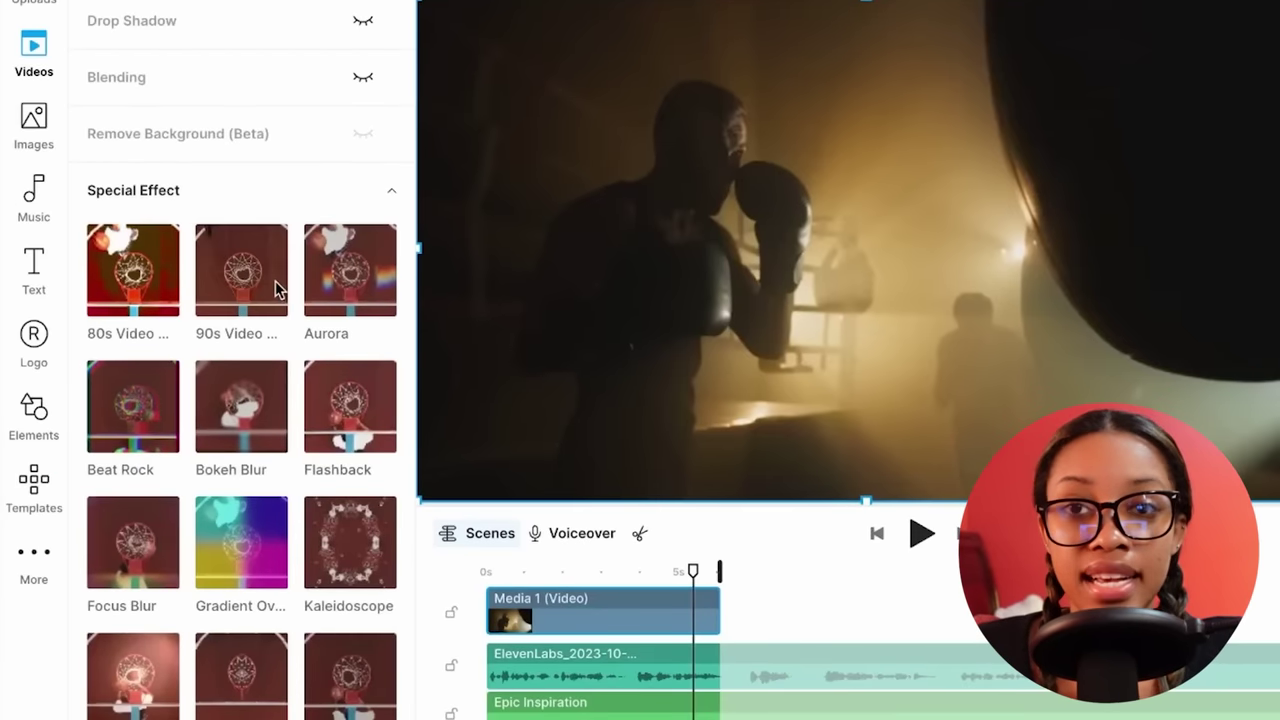
left_click(136, 555)
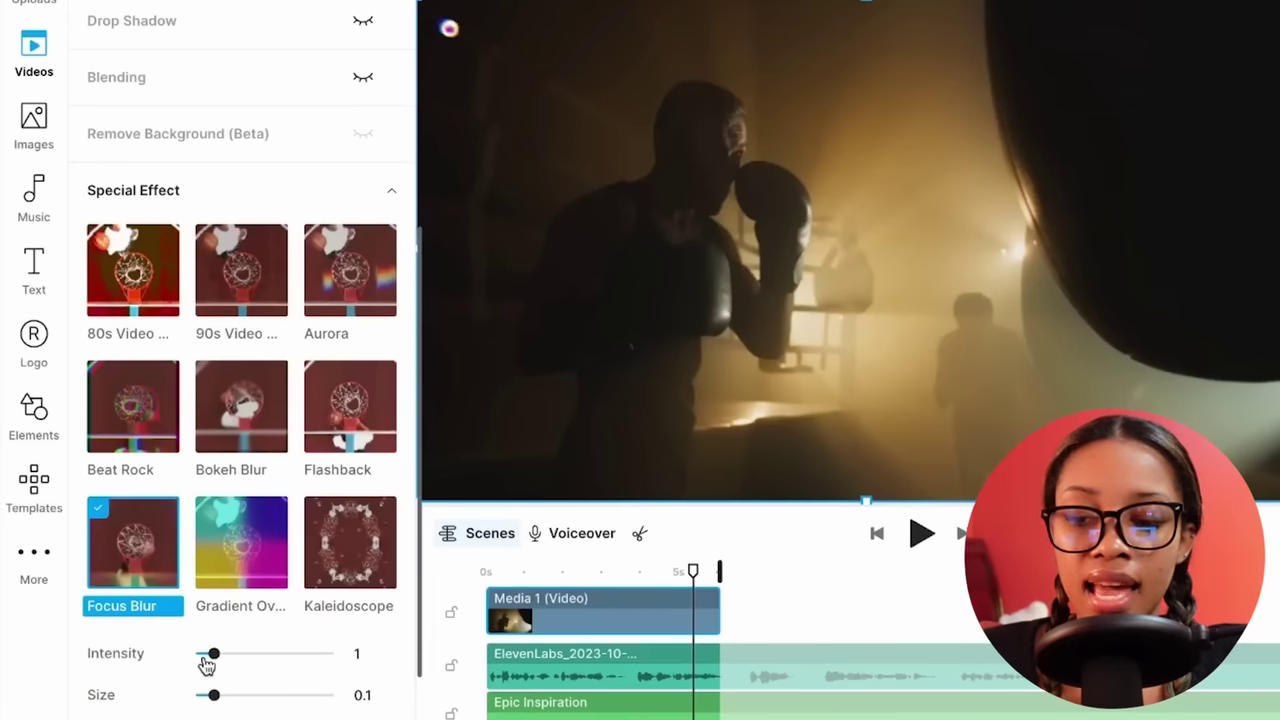
left_click_drag(213, 657, 350, 675)
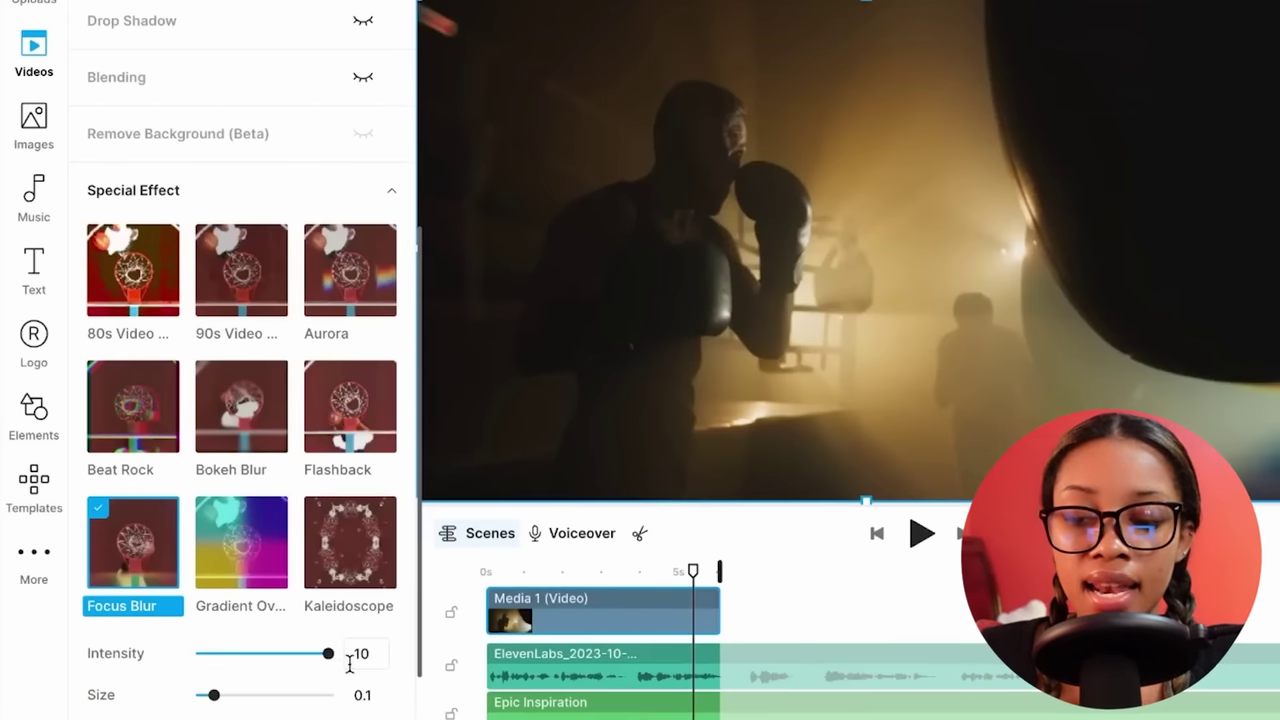
left_click_drag(214, 694, 157, 700)
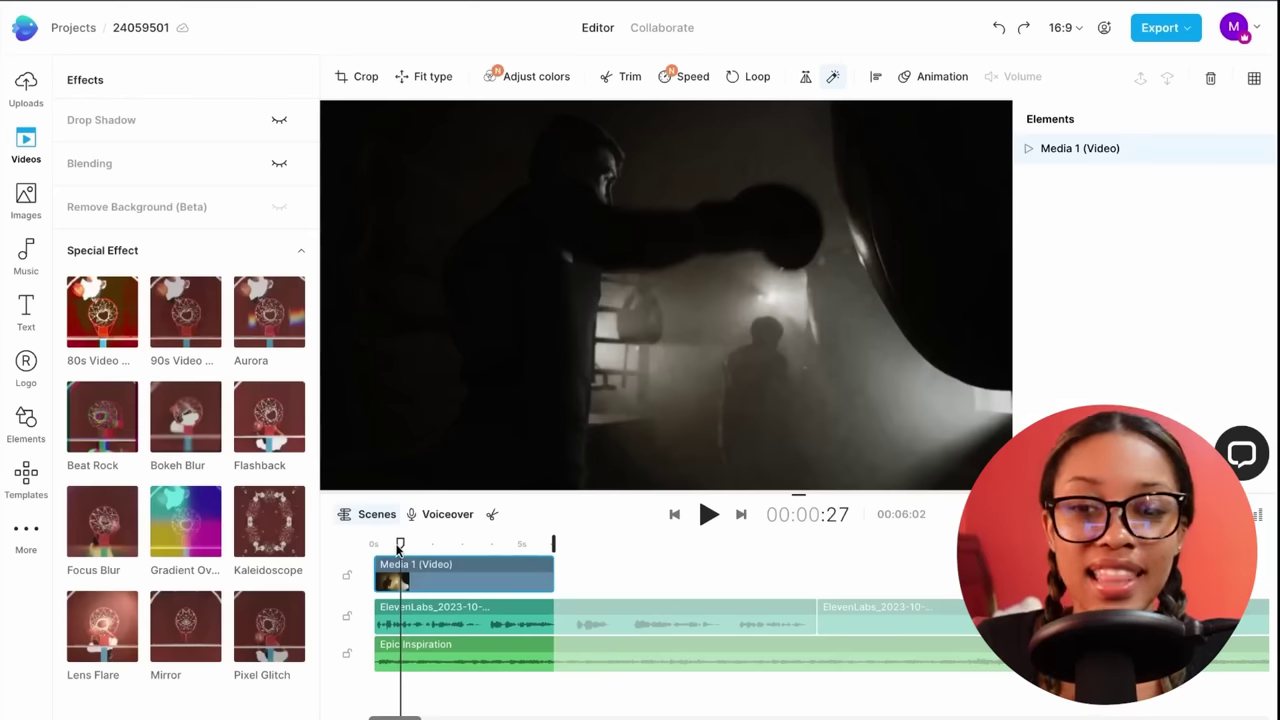
Preview the boxing clip and the full timeline of video clips, and review the on-screen words in the YouTube reference video.
left_click_drag(400, 548, 448, 545)
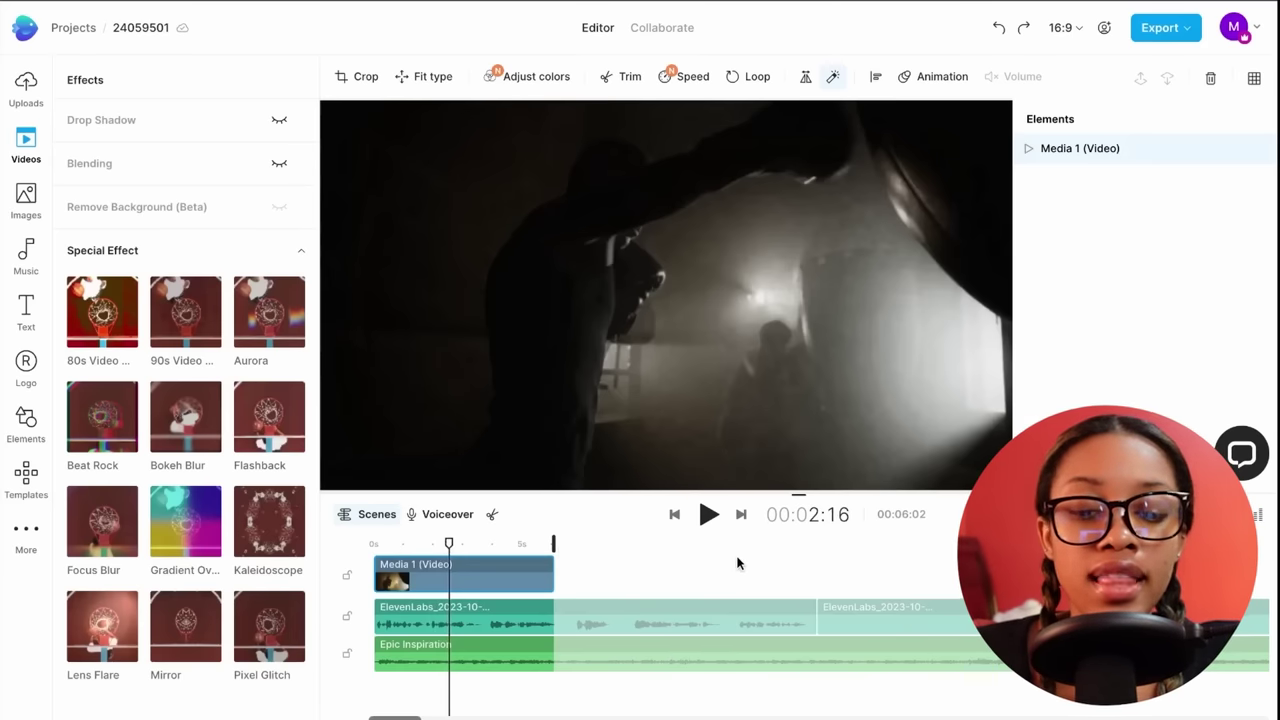
left_click(532, 550)
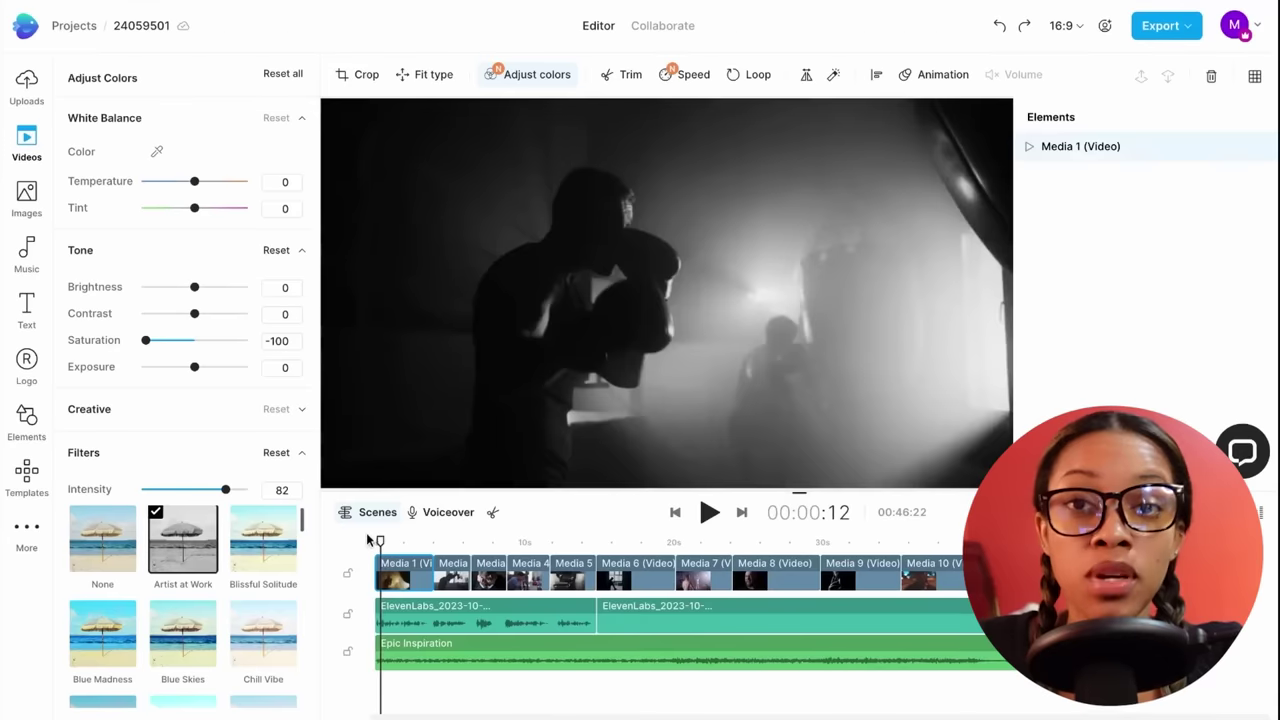
left_click_drag(371, 534, 931, 548)
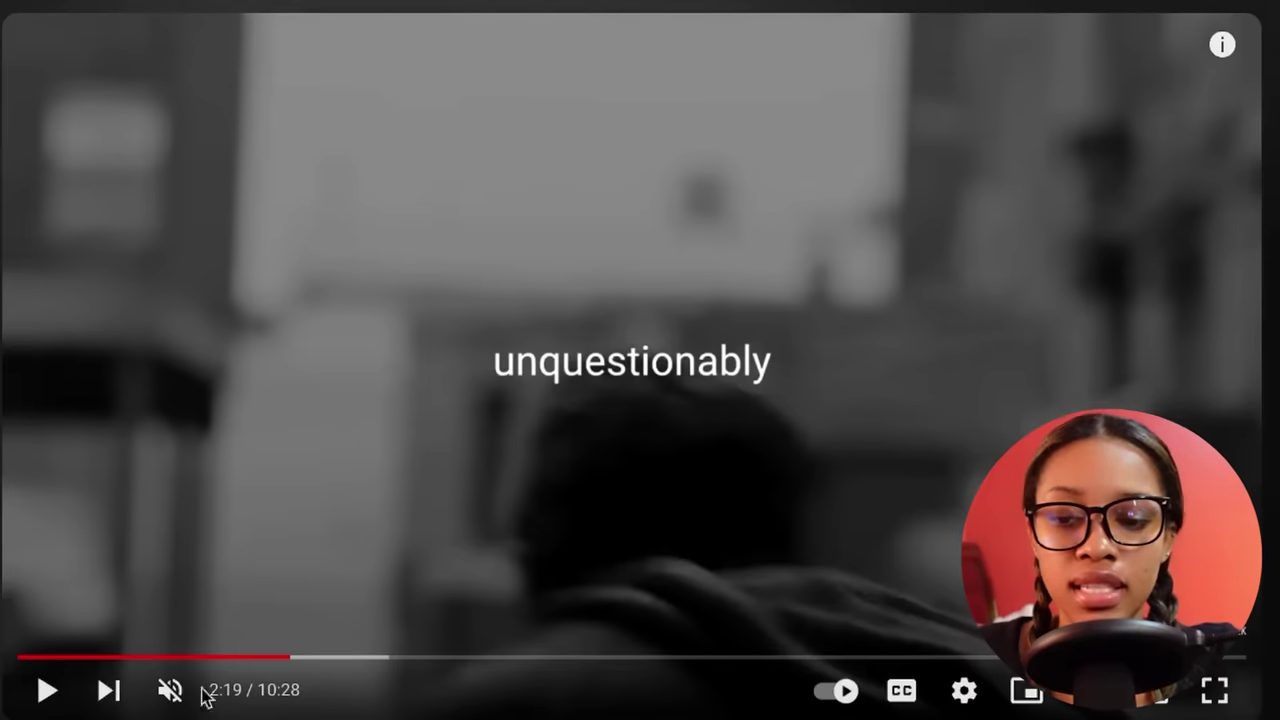
left_click_drag(195, 664, 476, 705)
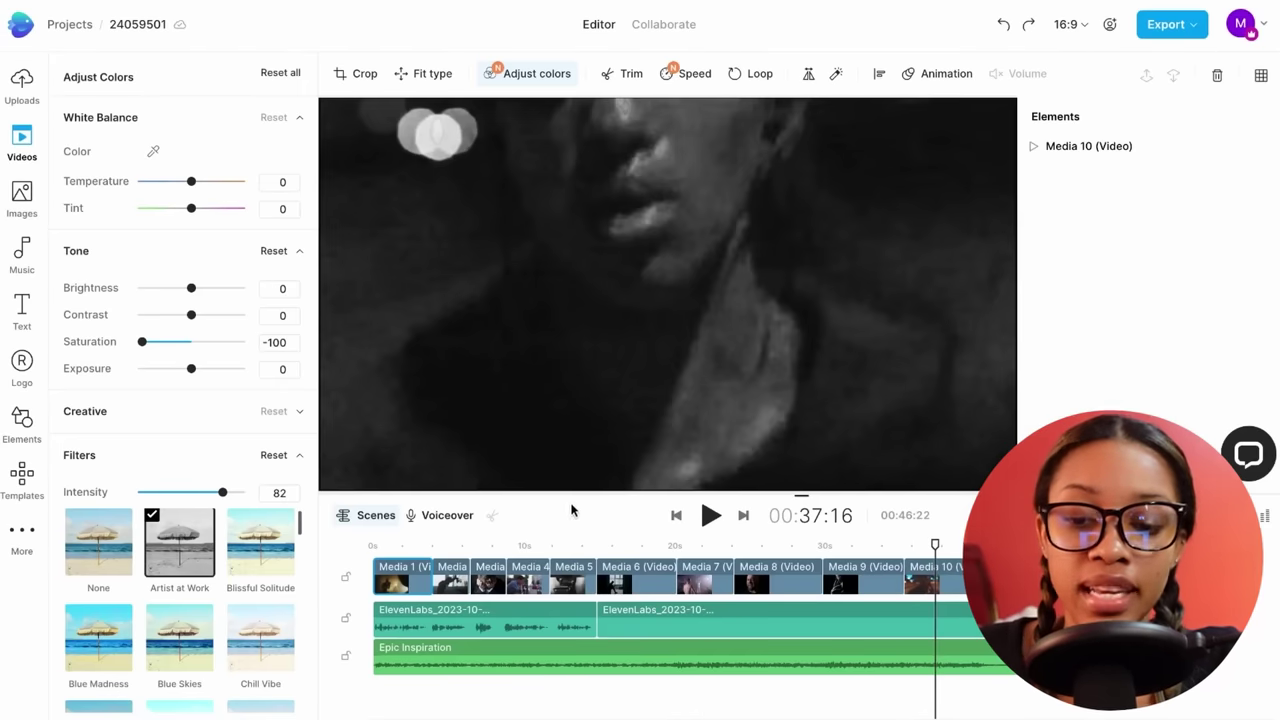
Add a heading text layer at the start of the timeline and extend it to the end of the video.
left_click(352, 548)
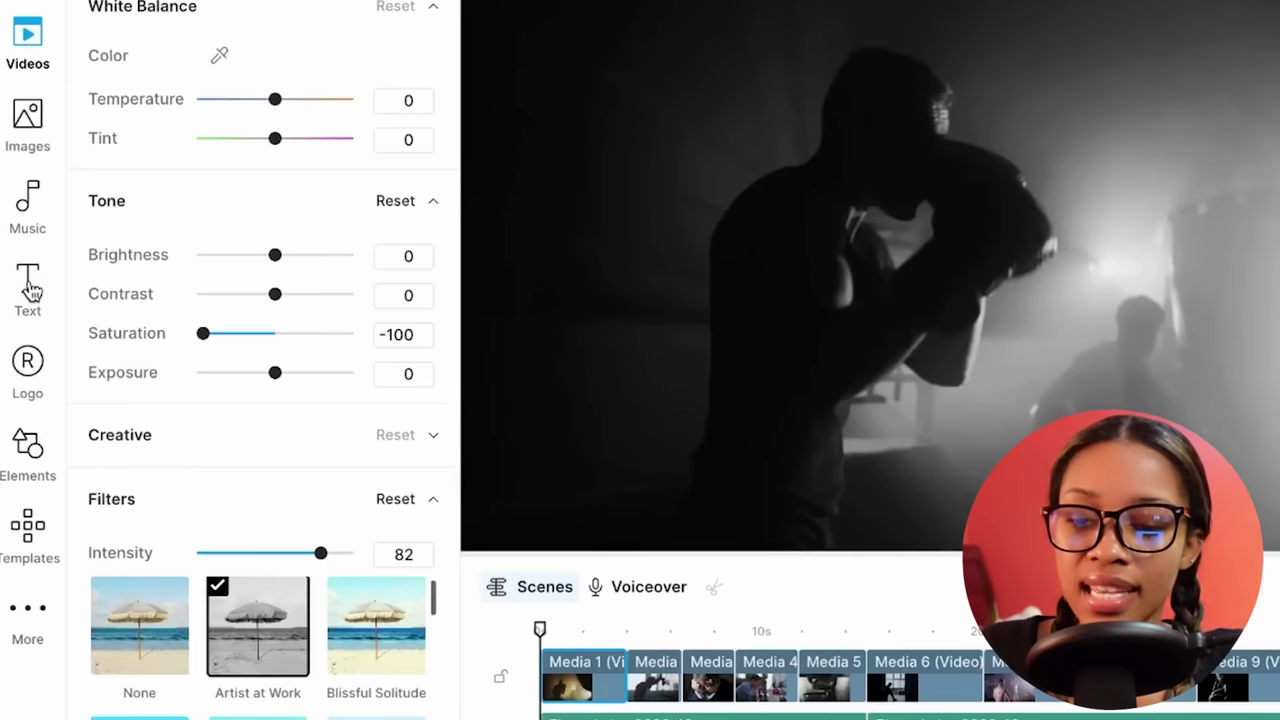
left_click(31, 289)
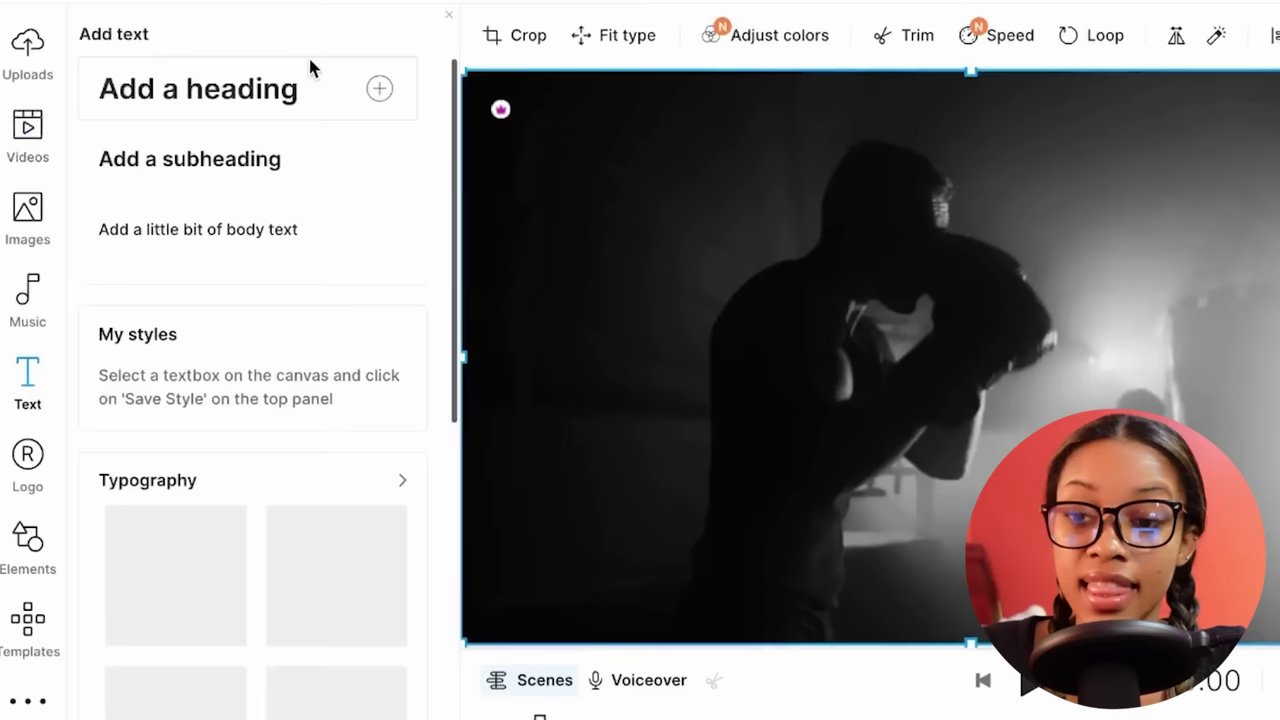
left_click(380, 90)
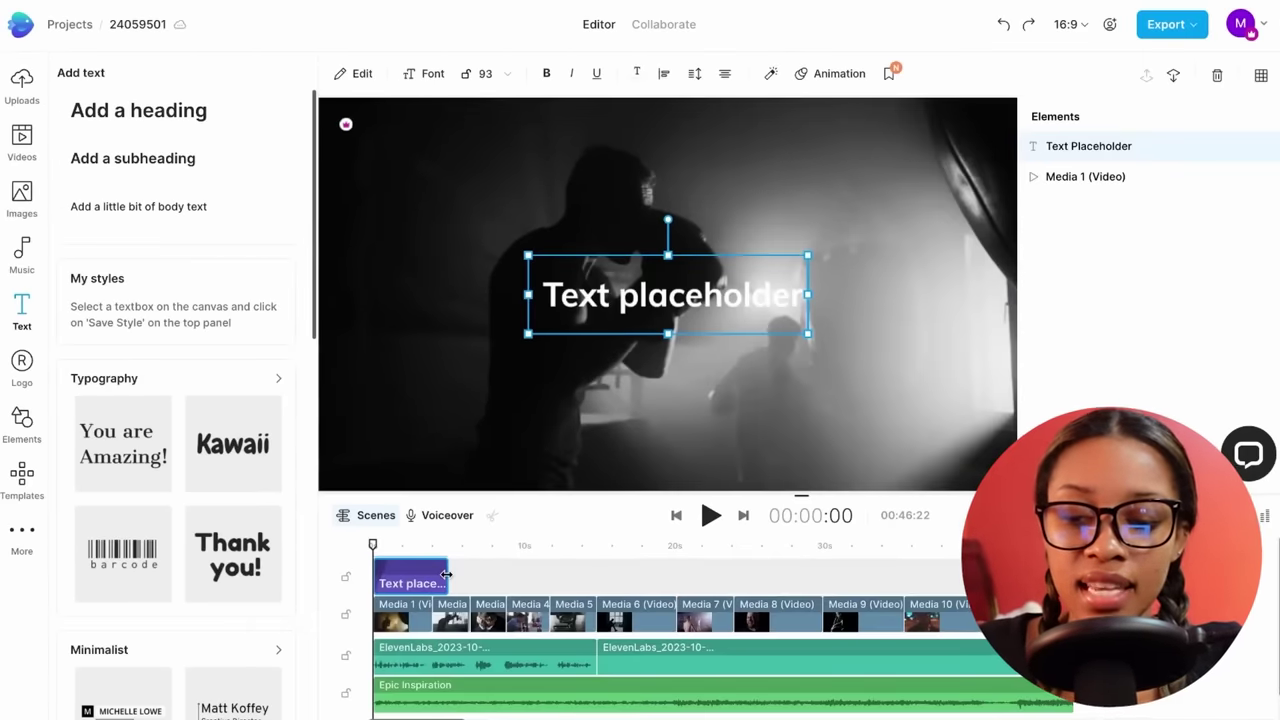
left_click_drag(446, 574, 1204, 577)
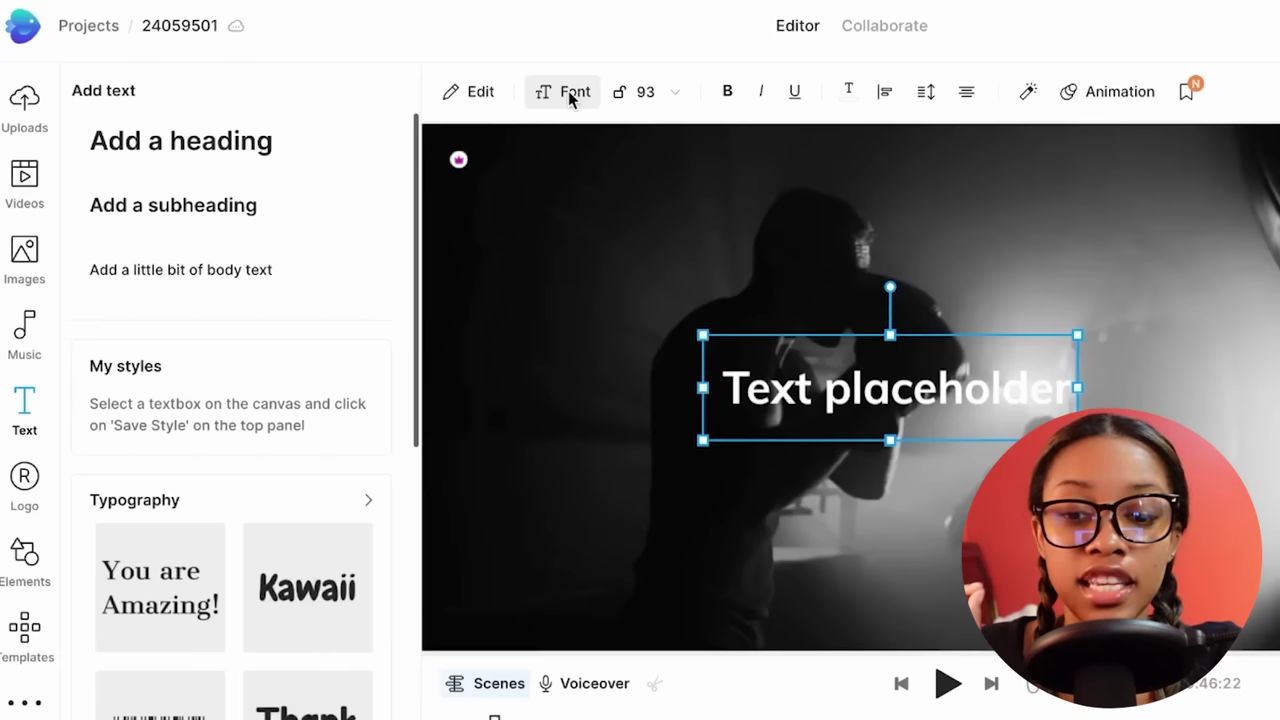
Set the placeholder heading's font to Almoni Regular and its font size to 80.
left_click(568, 91)
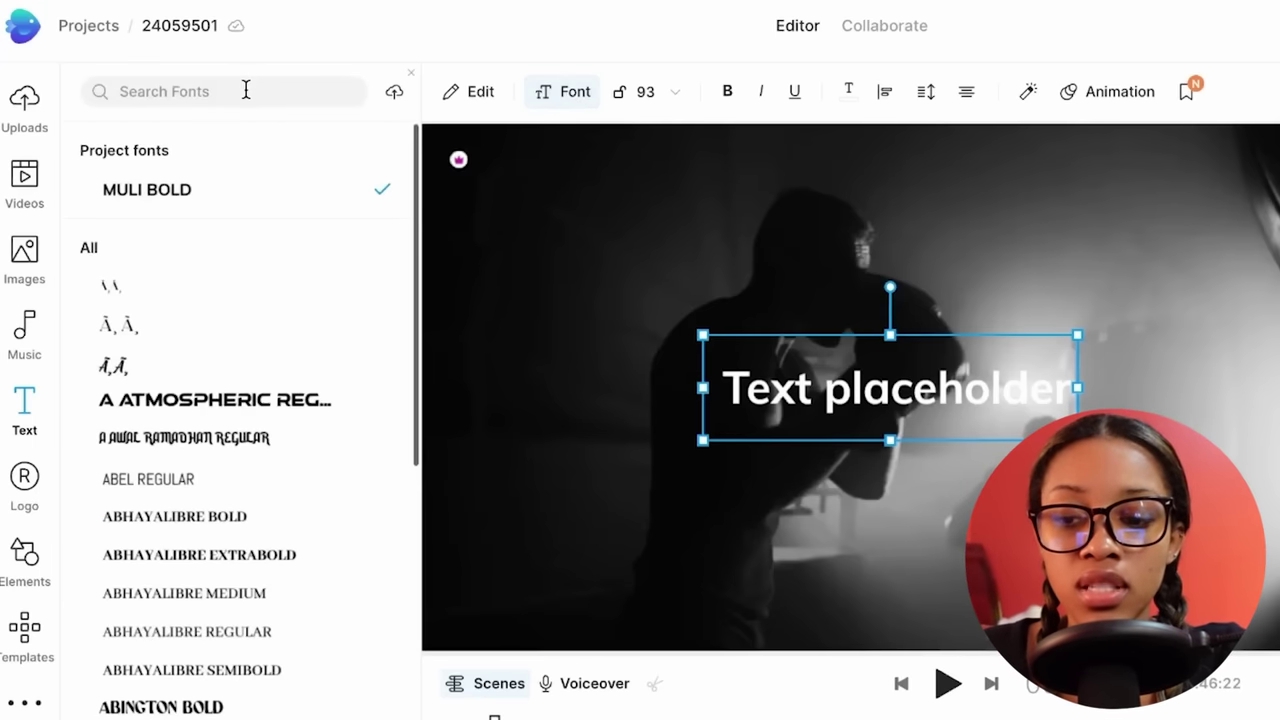
left_click(246, 91)
type("almoni")
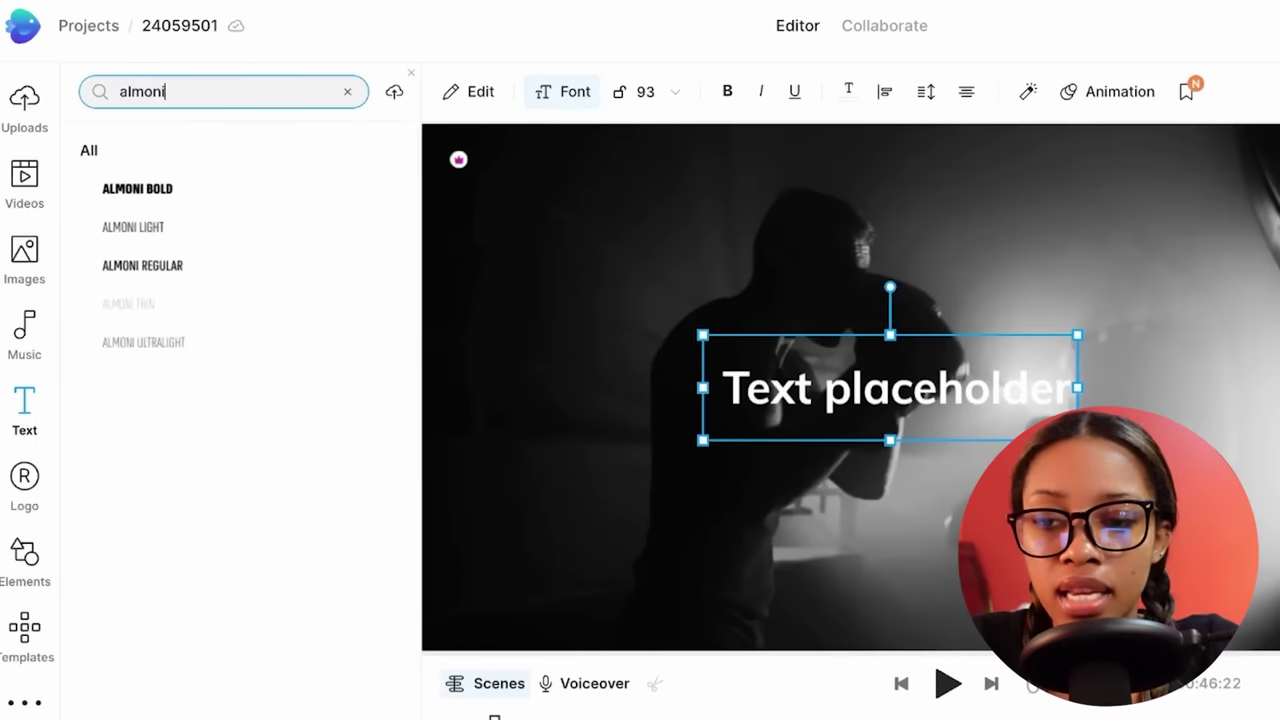
left_click(142, 362)
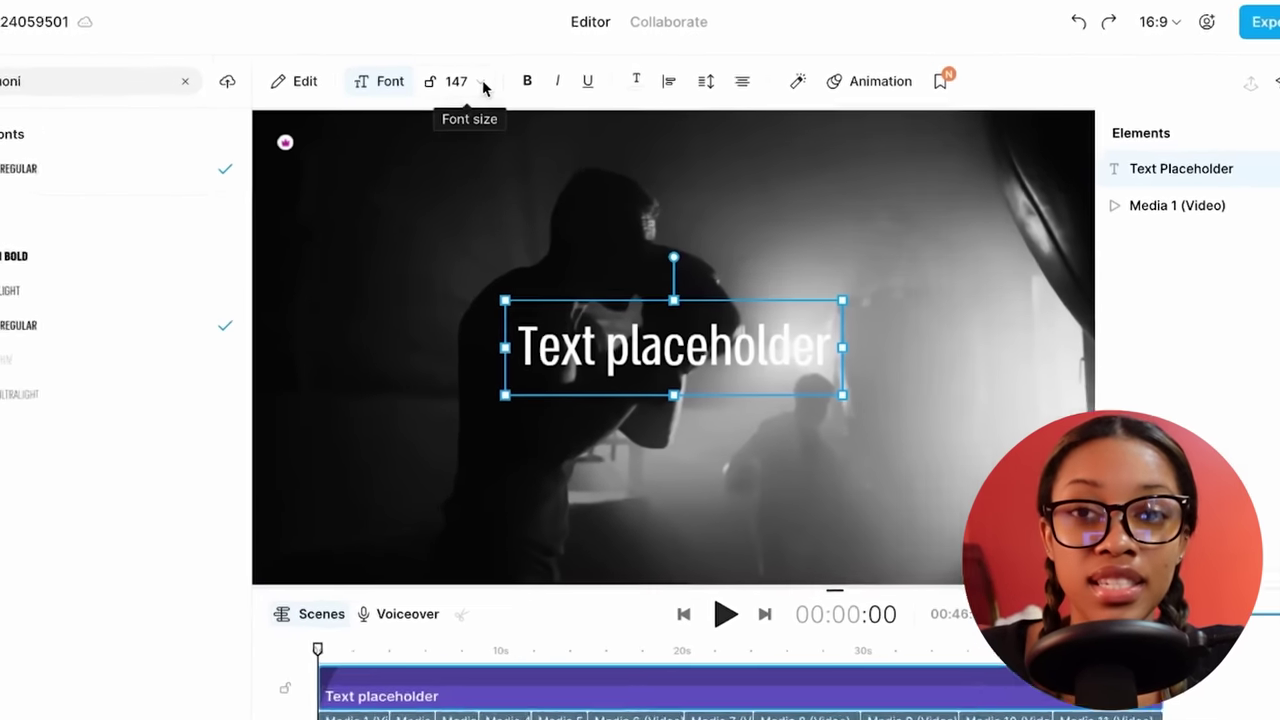
left_click(507, 74)
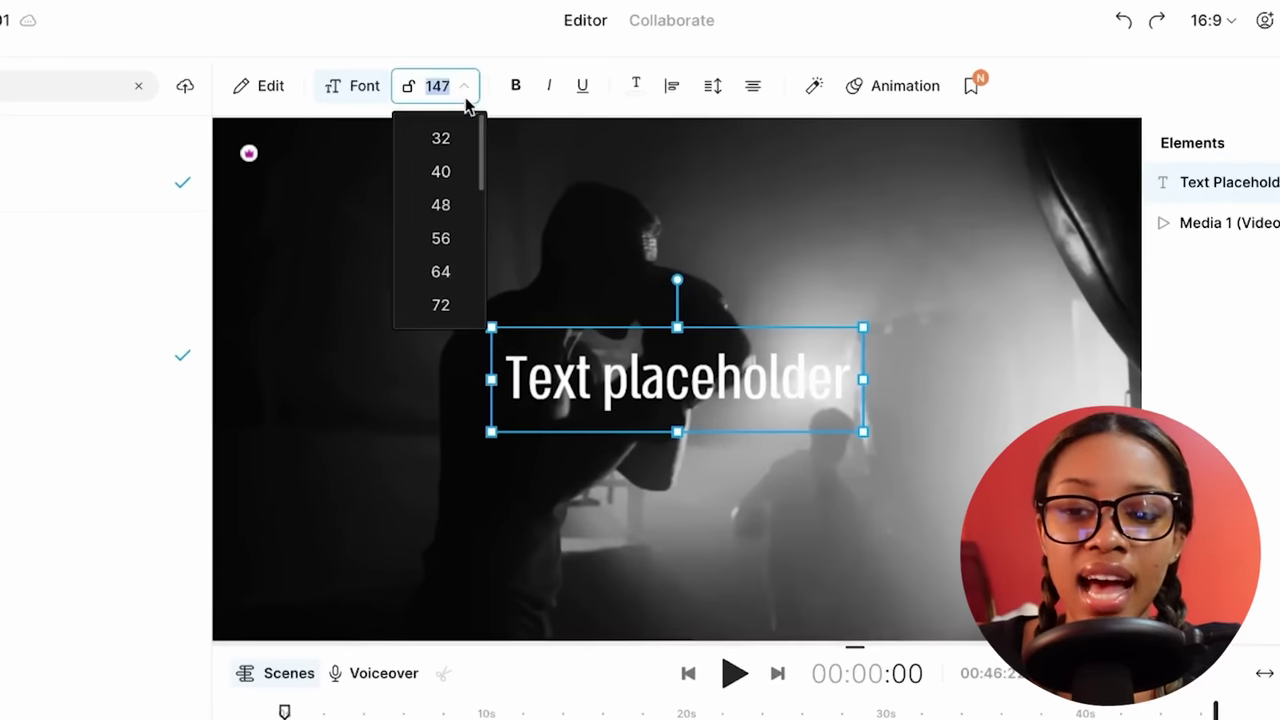
scroll(443, 268, "down", 2)
left_click(441, 264)
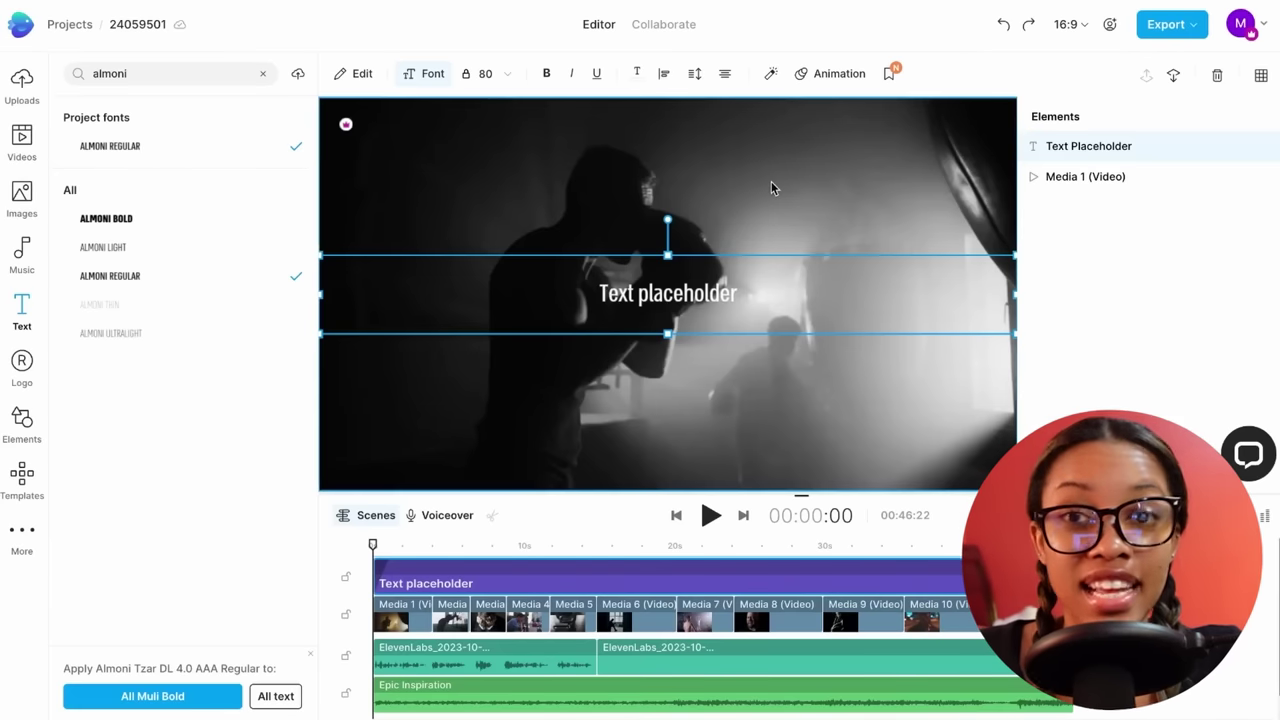
Replace the placeholder text with "Let's start with a simple truth that each one of us can relate to", copied from the ElevenLabs script.
left_click(690, 5)
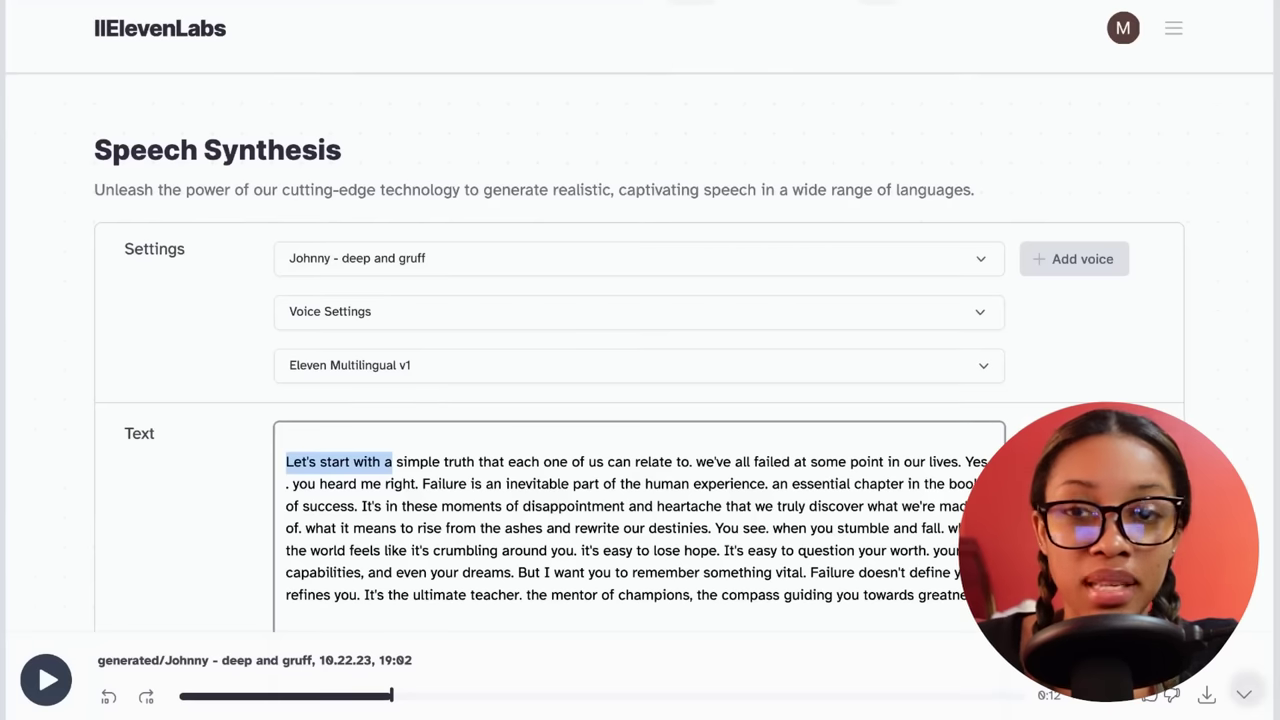
left_click(318, 483)
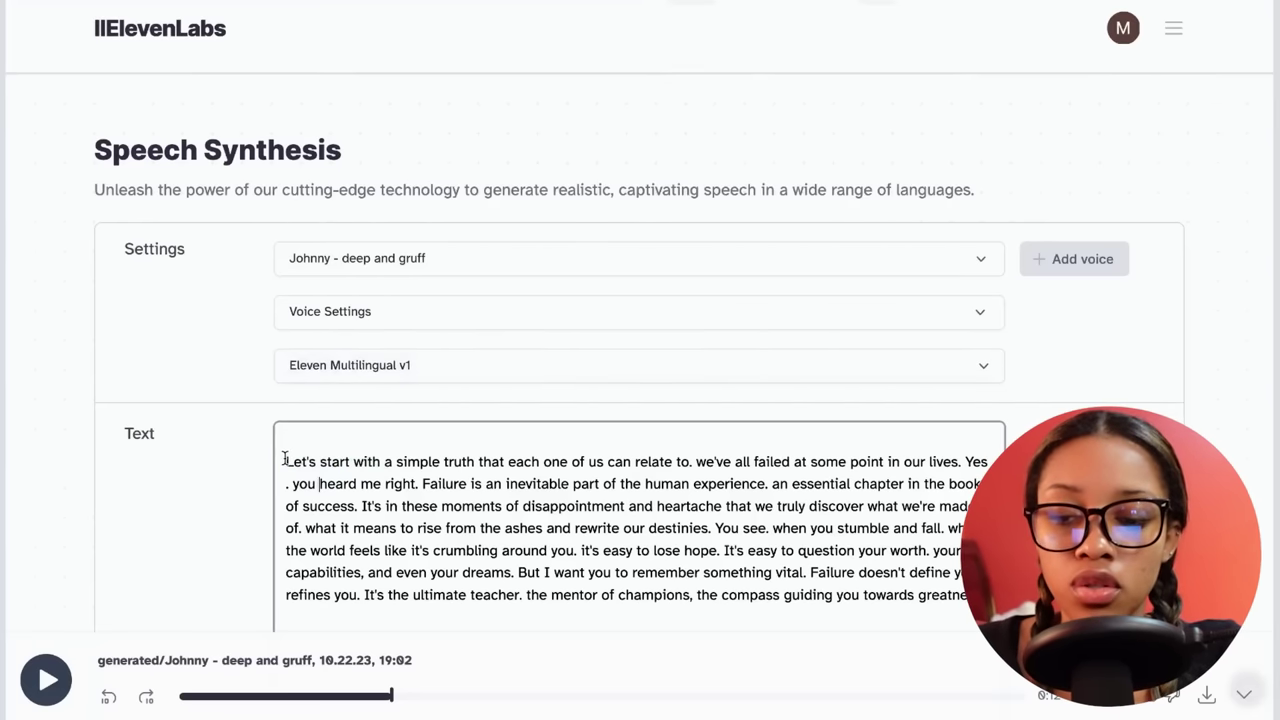
left_click_drag(285, 460, 686, 460)
key("ctrl+c")
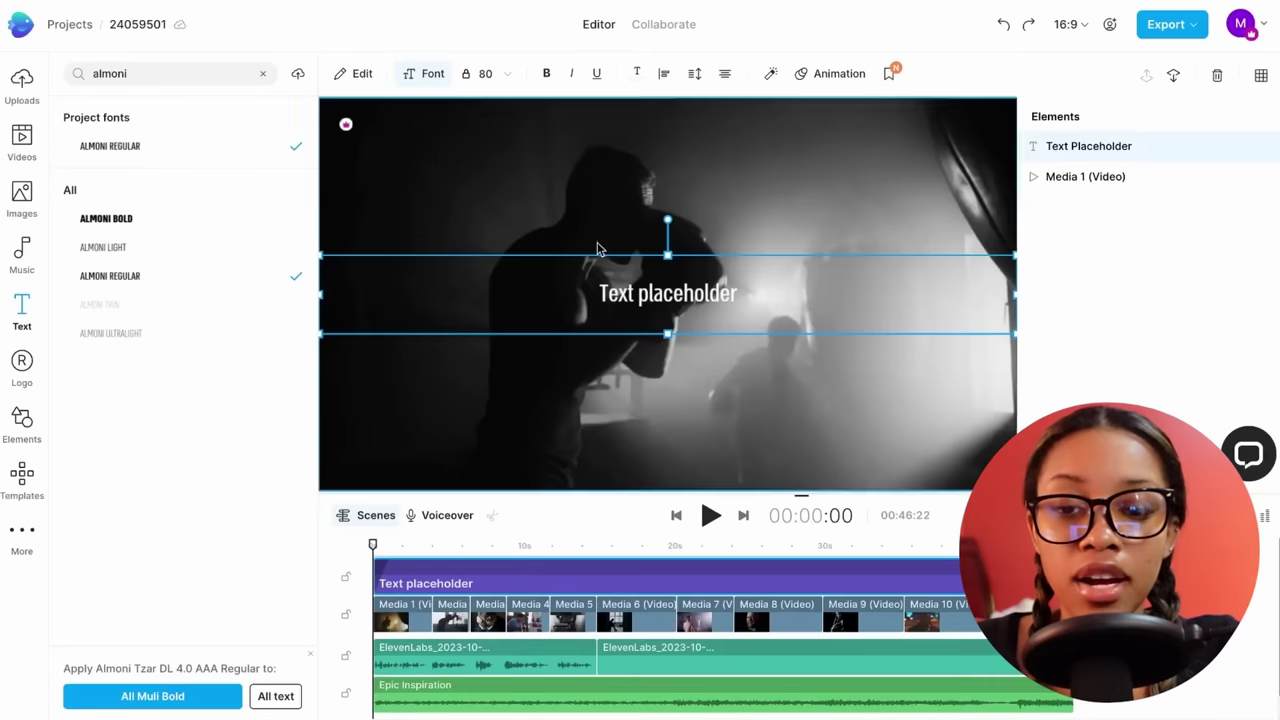
left_click(493, 583)
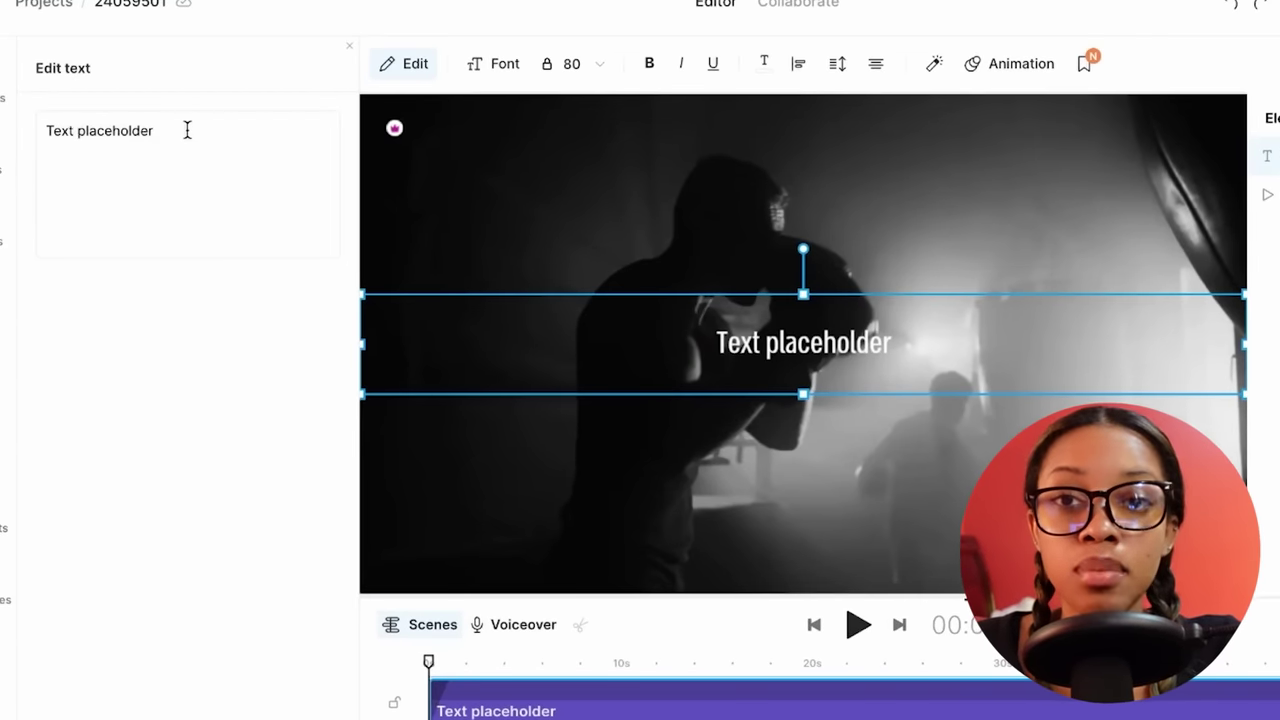
left_click_drag(183, 130, 36, 122)
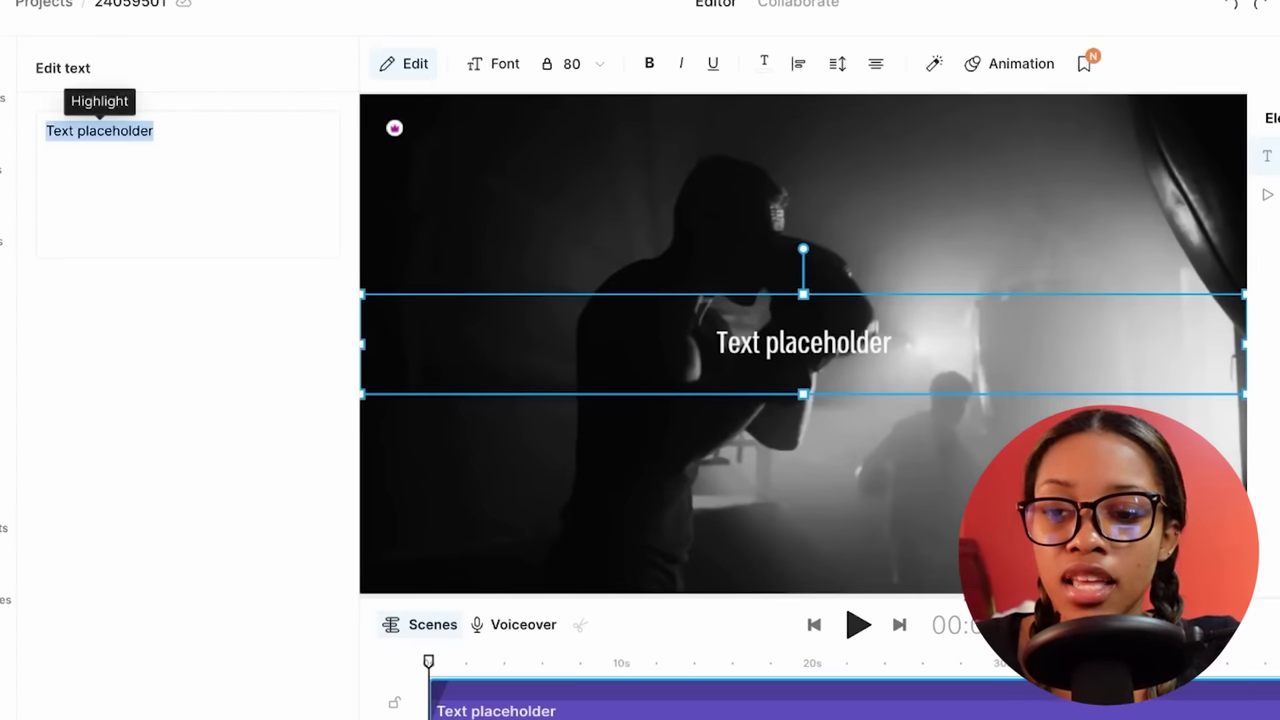
key("BackSpace")
key("ctrl+v")
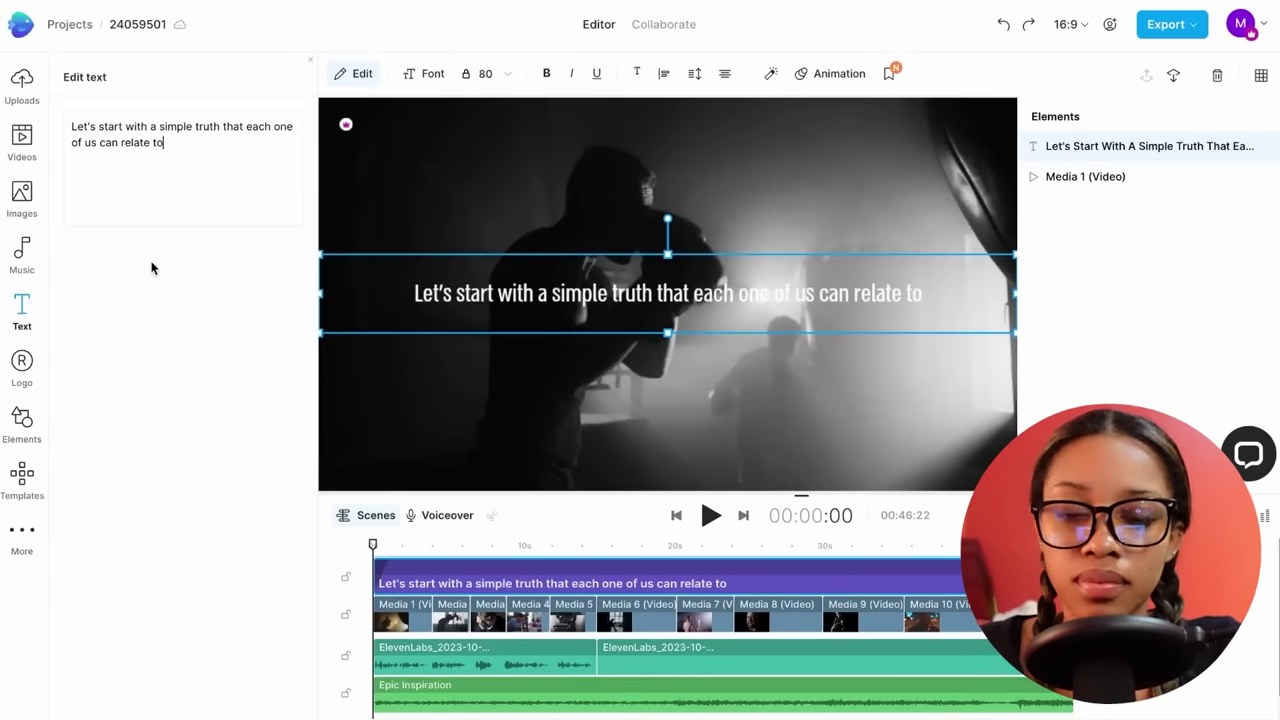
Make the heading text bold and enable its text shadow effect.
key("ctrl+b")
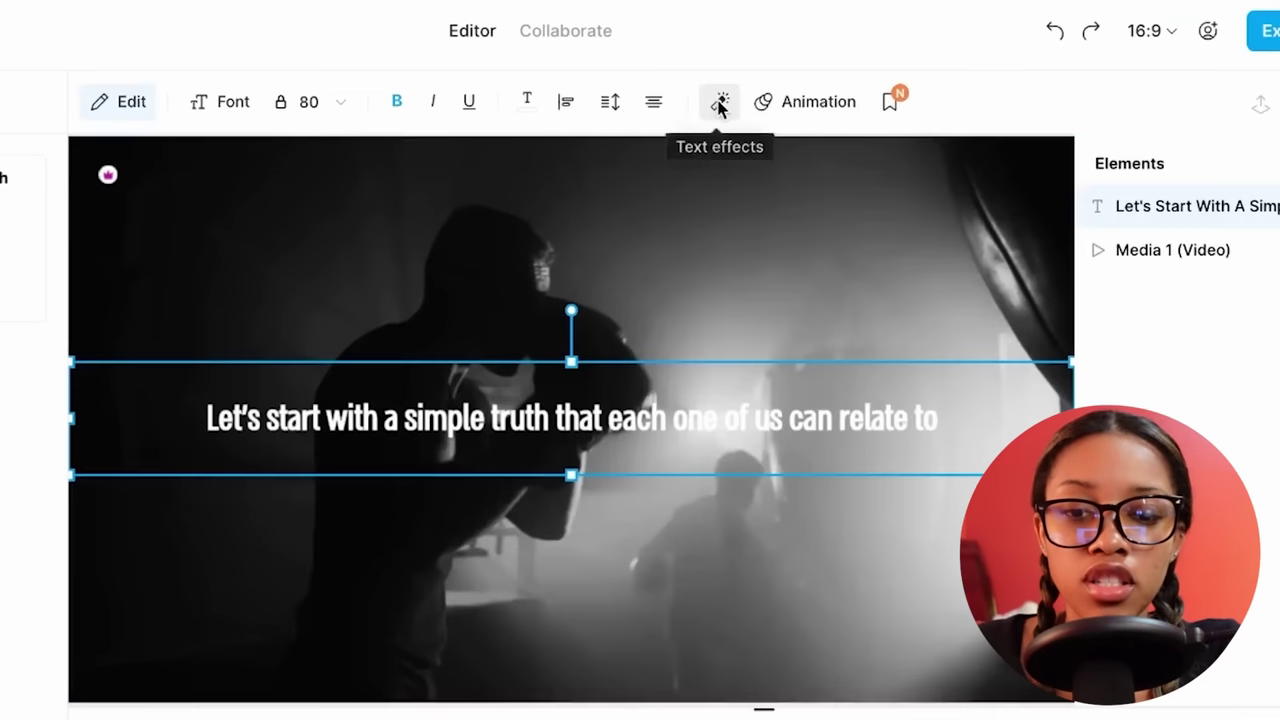
left_click(720, 103)
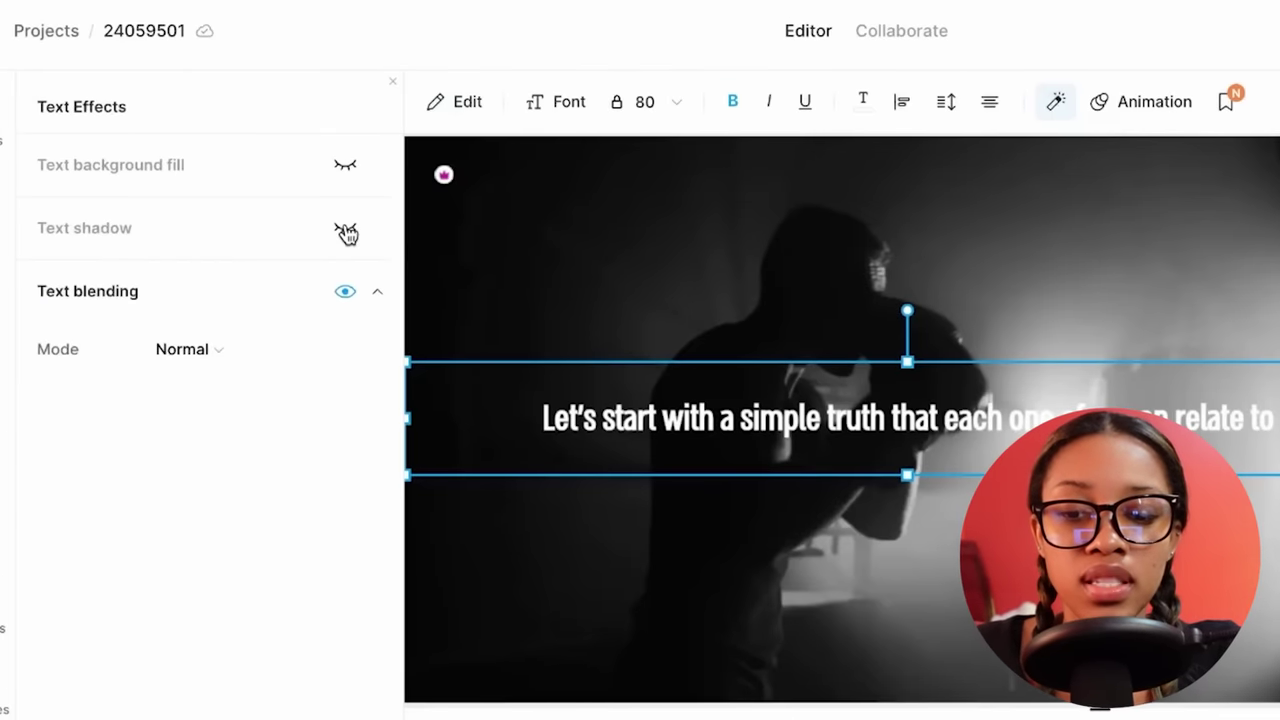
left_click(345, 233)
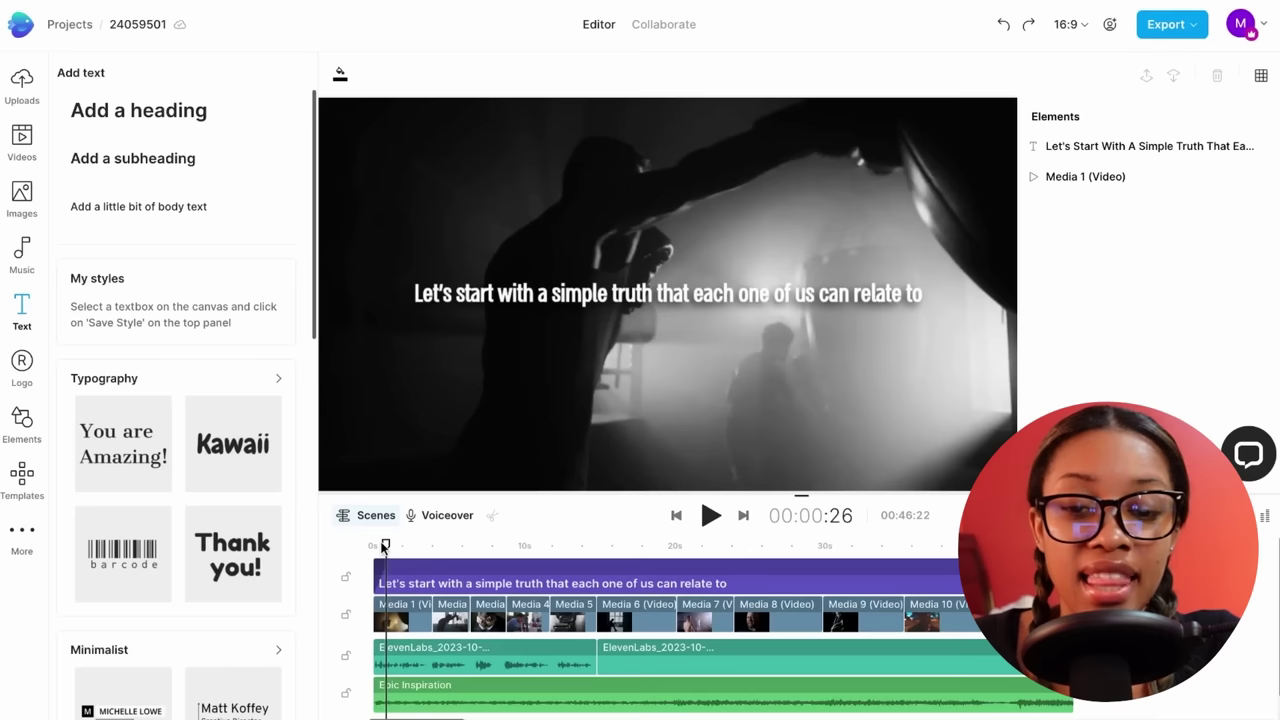
Split the text layer at 00:03:19, where the first spoken sentence ends.
left_click_drag(383, 547, 427, 547)
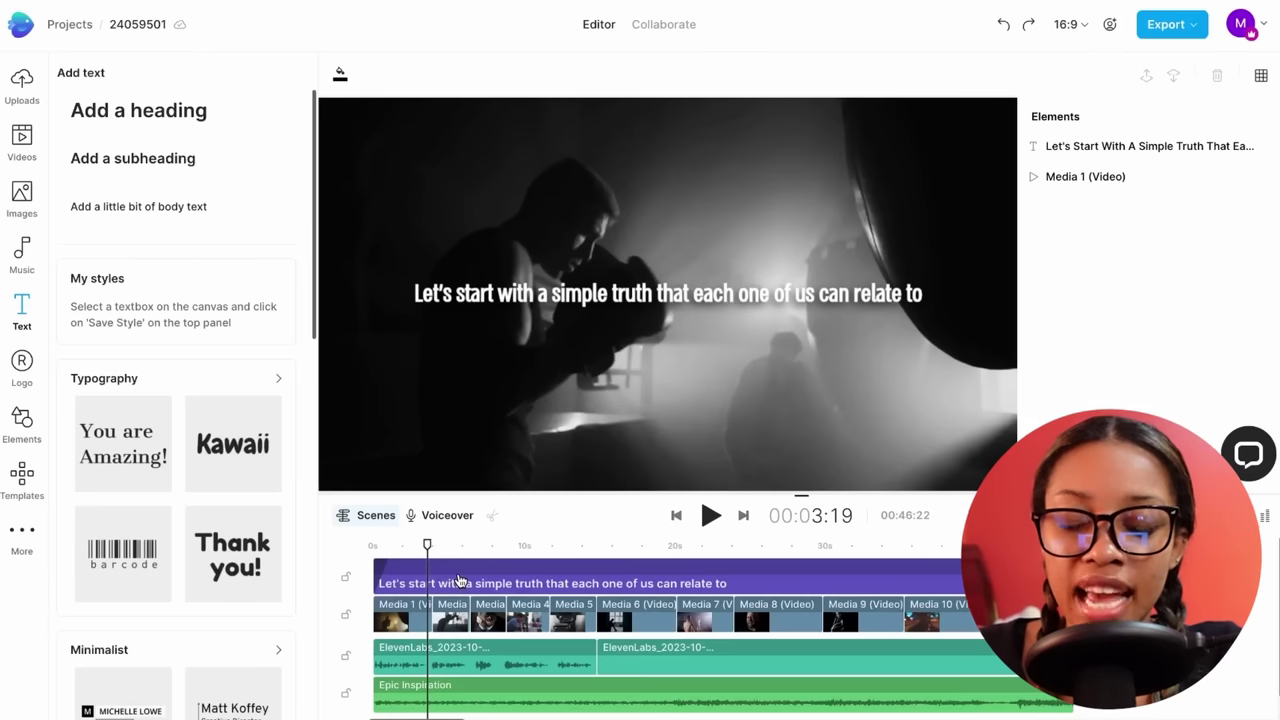
left_click(460, 582)
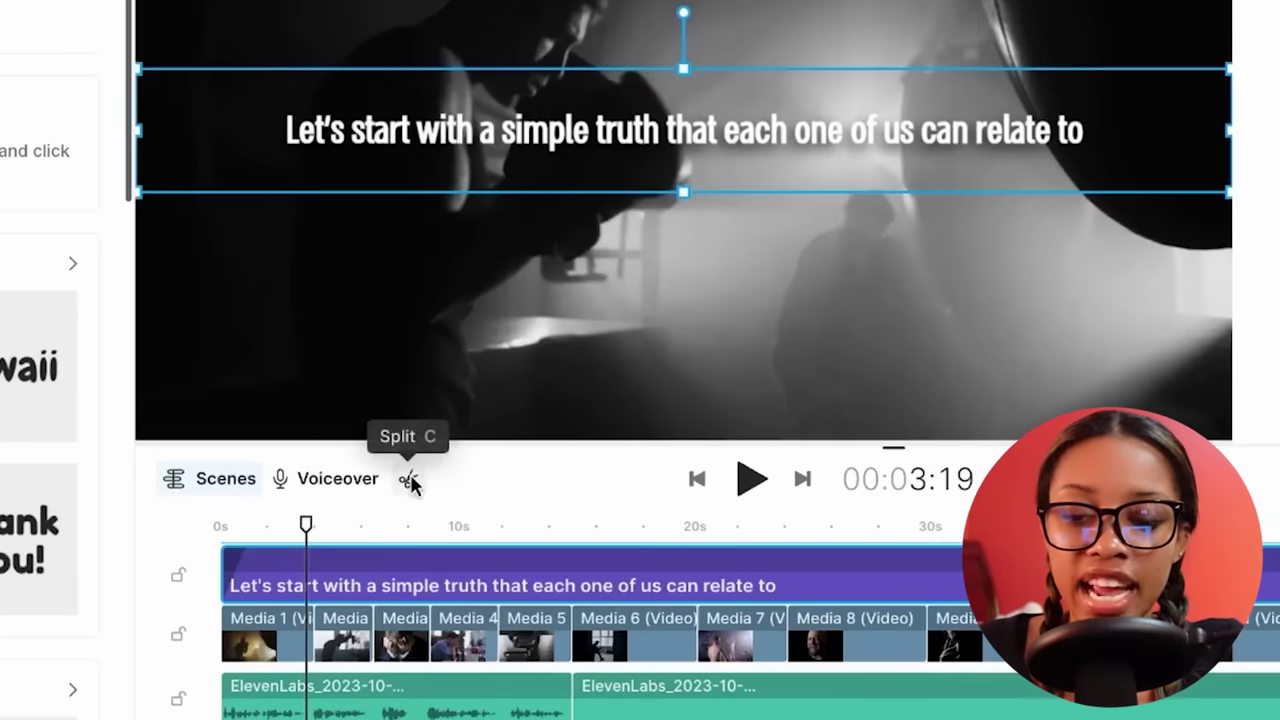
left_click(410, 480)
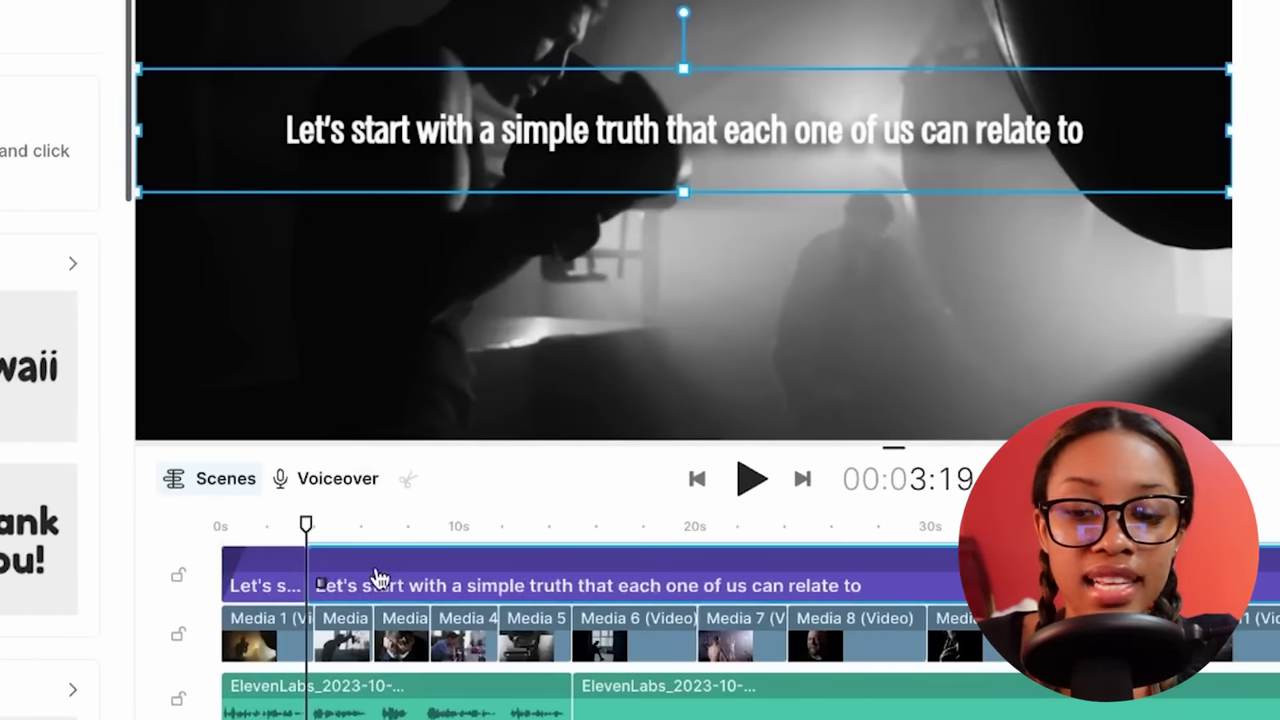
left_click(271, 582)
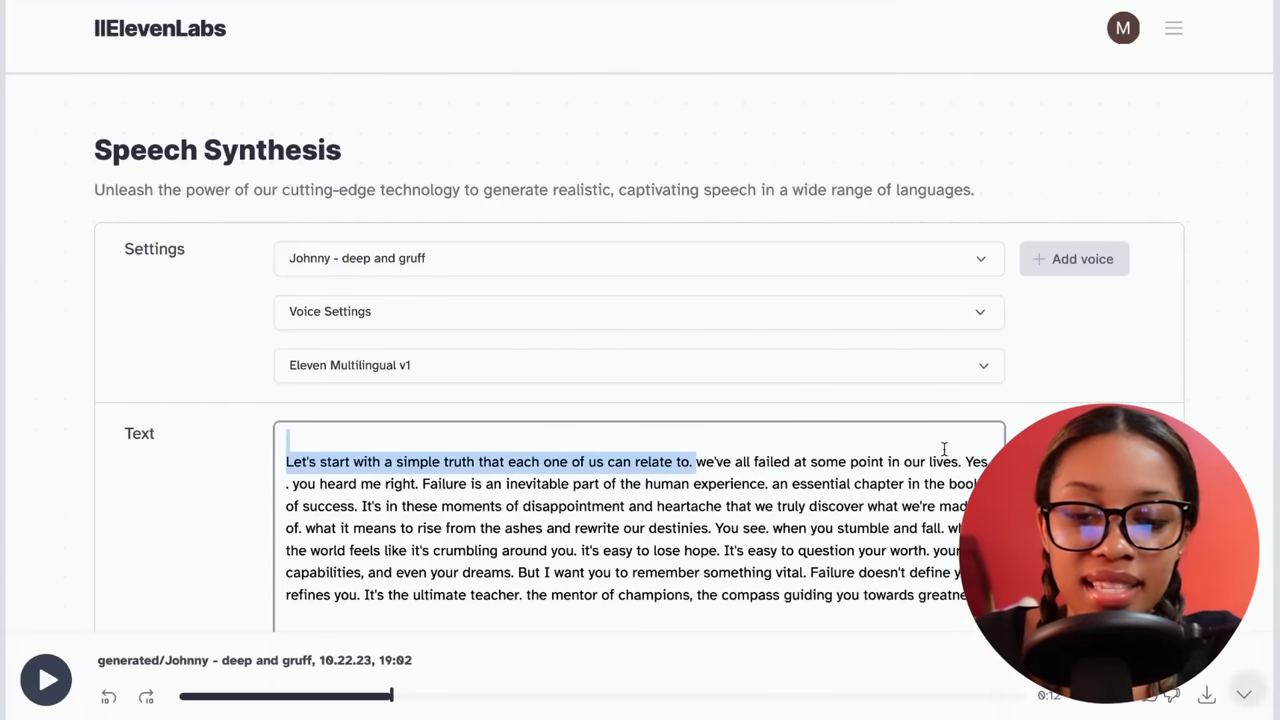
Replace the second text segment with "we've all failed at some point in our lives", copied from the ElevenLabs script.
left_click_drag(695, 461, 958, 462)
key("ctrl+c")
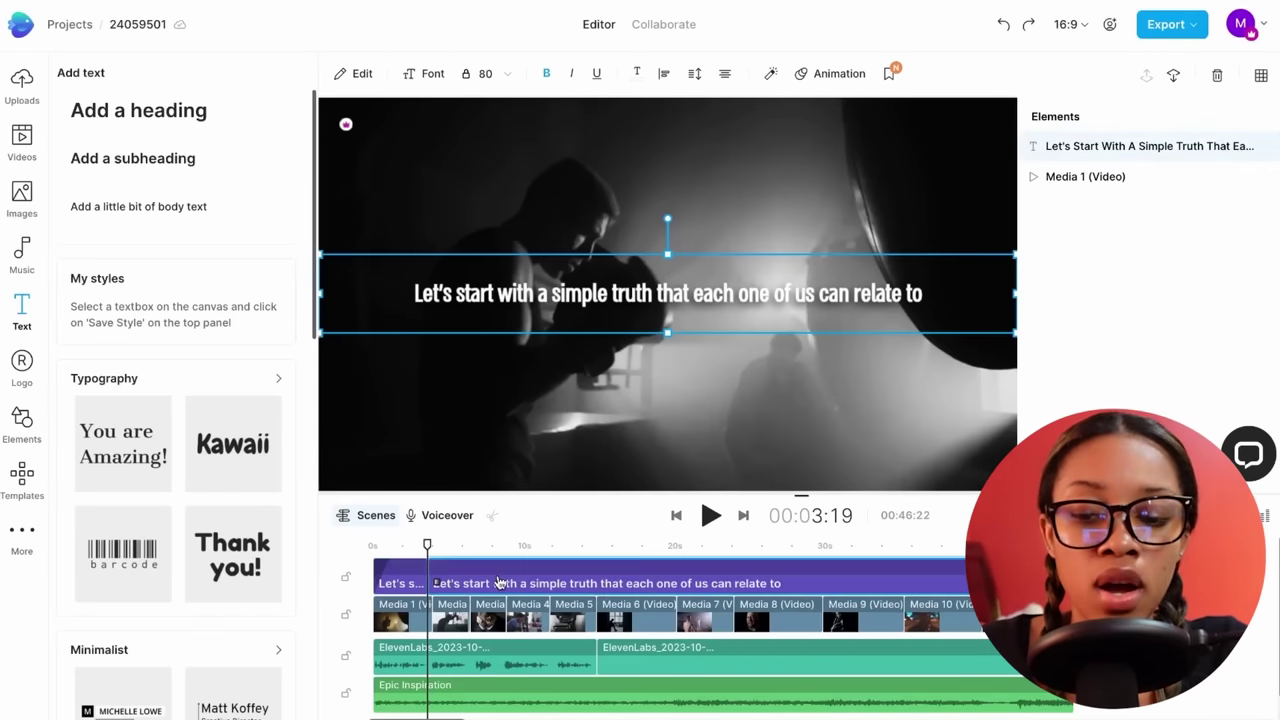
left_click(498, 583)
left_click_drag(215, 150, 58, 111)
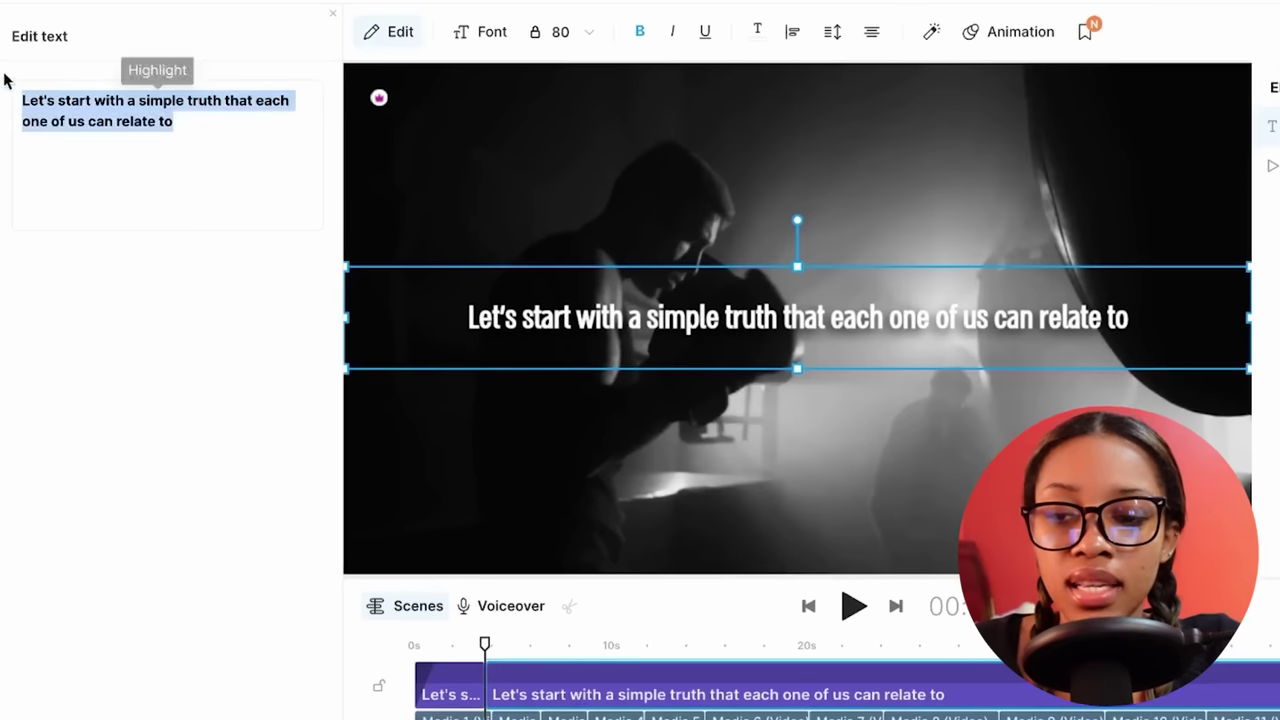
key("BackSpace")
key("ctrl+v")
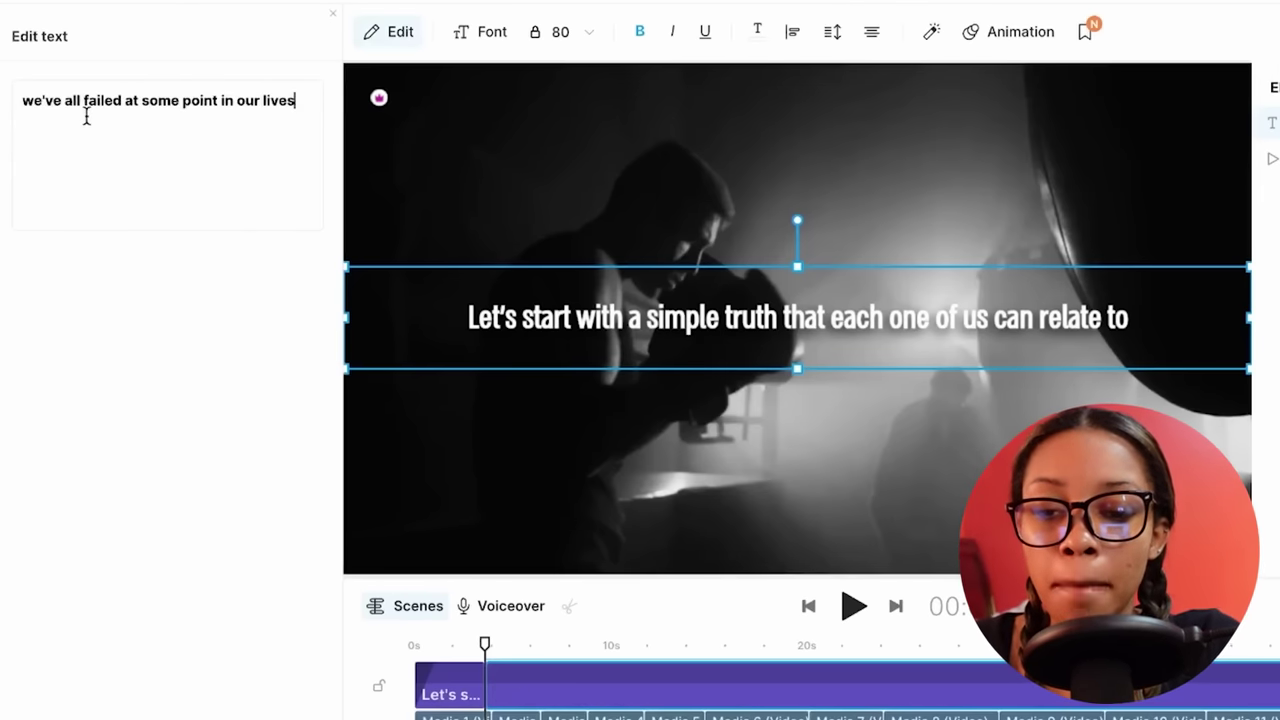
Preview the second sentence's timing and split its text layer at 00:06:13.
left_click(447, 667)
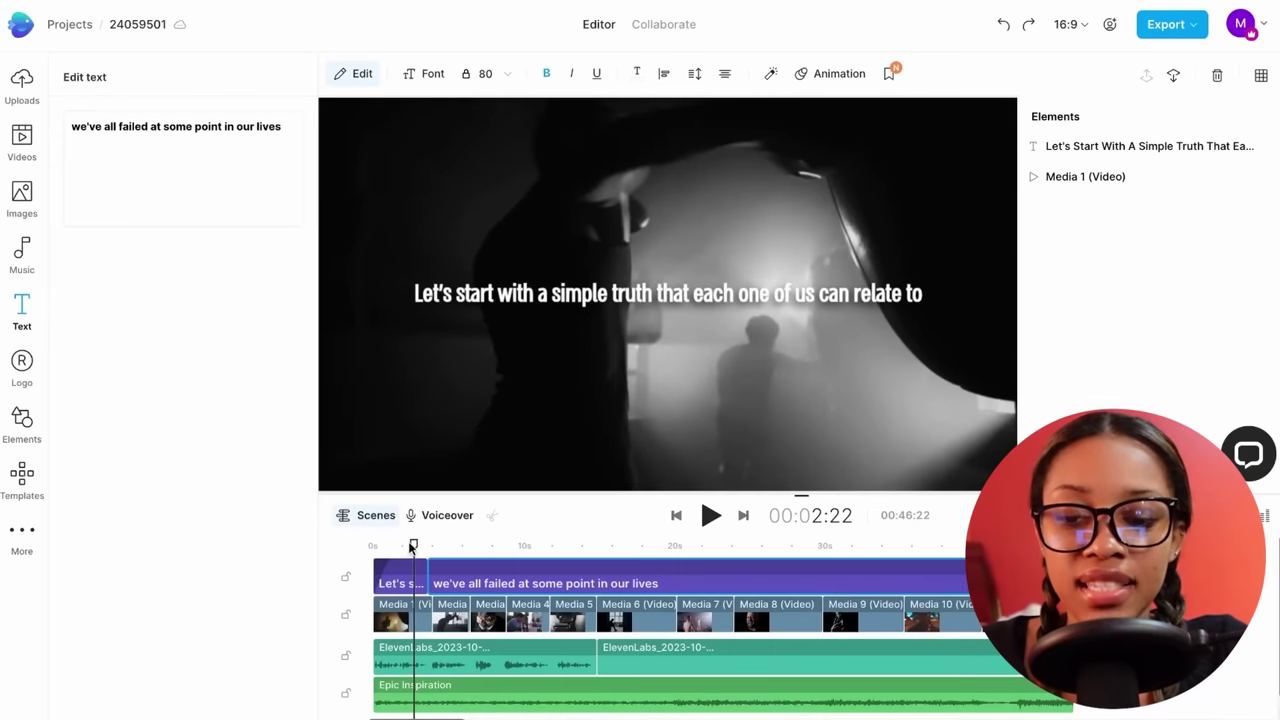
left_click_drag(411, 547, 450, 546)
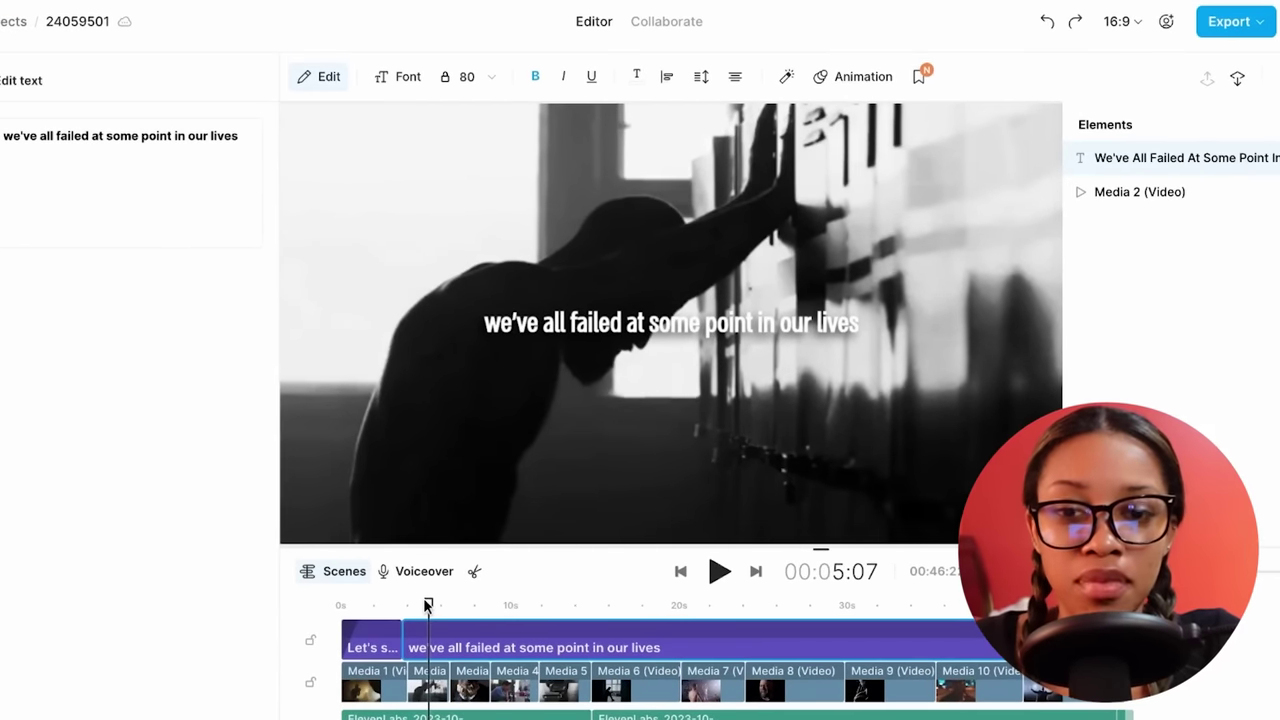
key("space")
key("space")
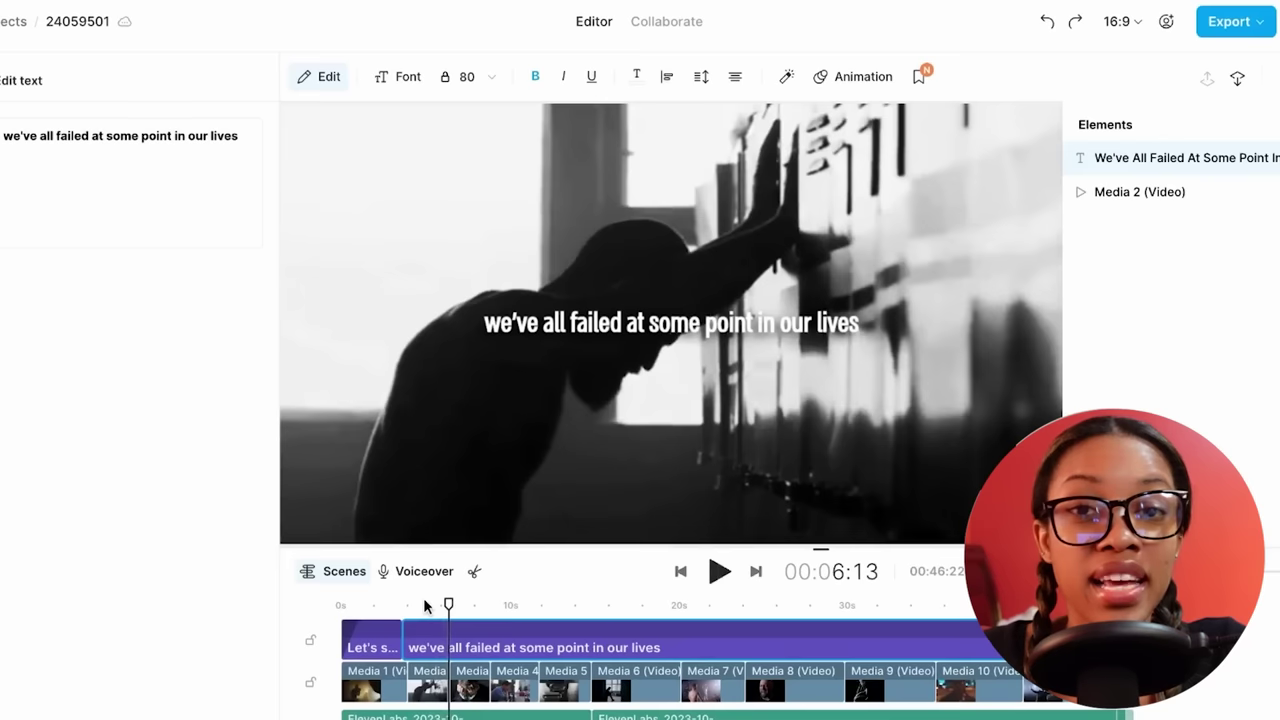
left_click(490, 641)
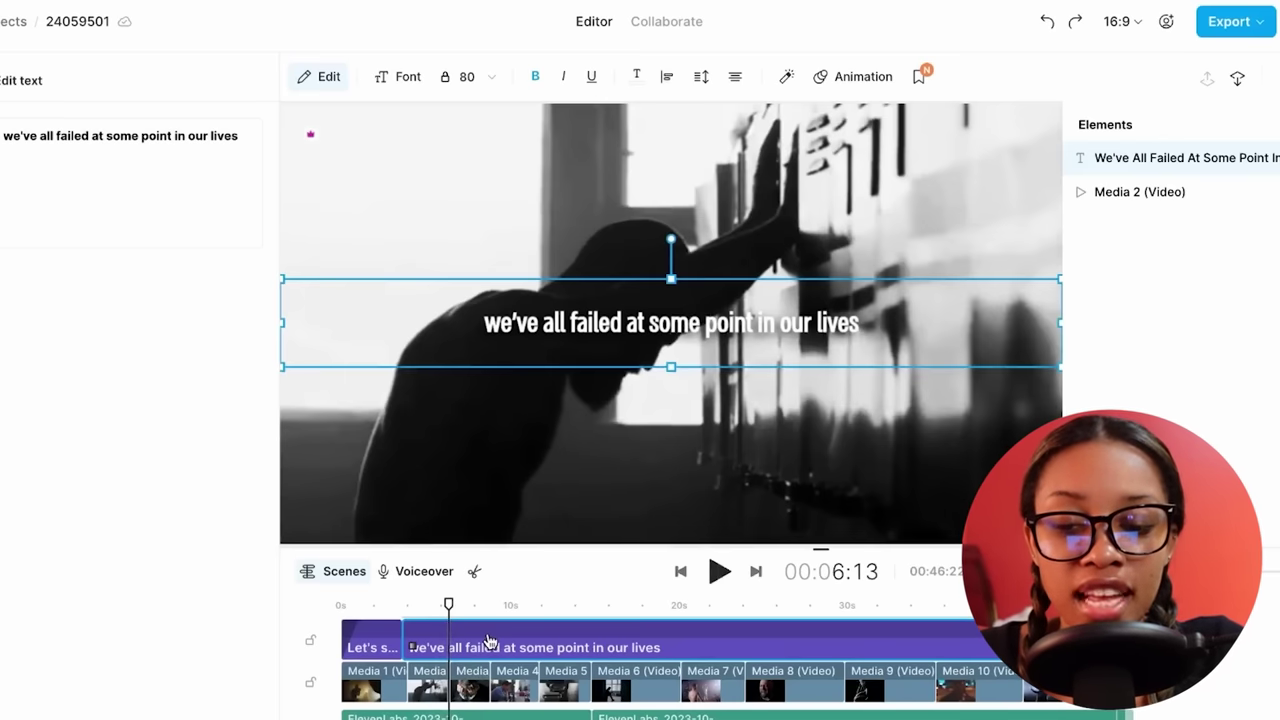
left_click(474, 571)
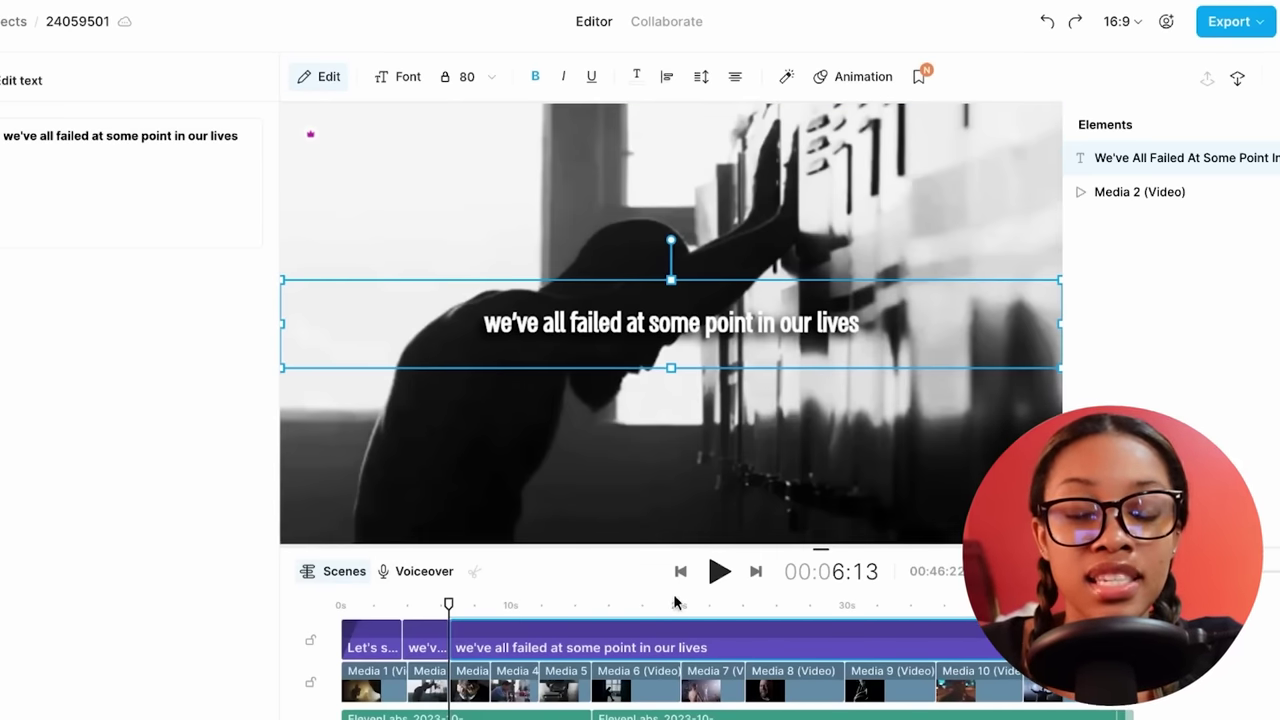
Return to the start of the fully captioned timeline and open the video's export options.
left_click_drag(462, 605, 210, 638)
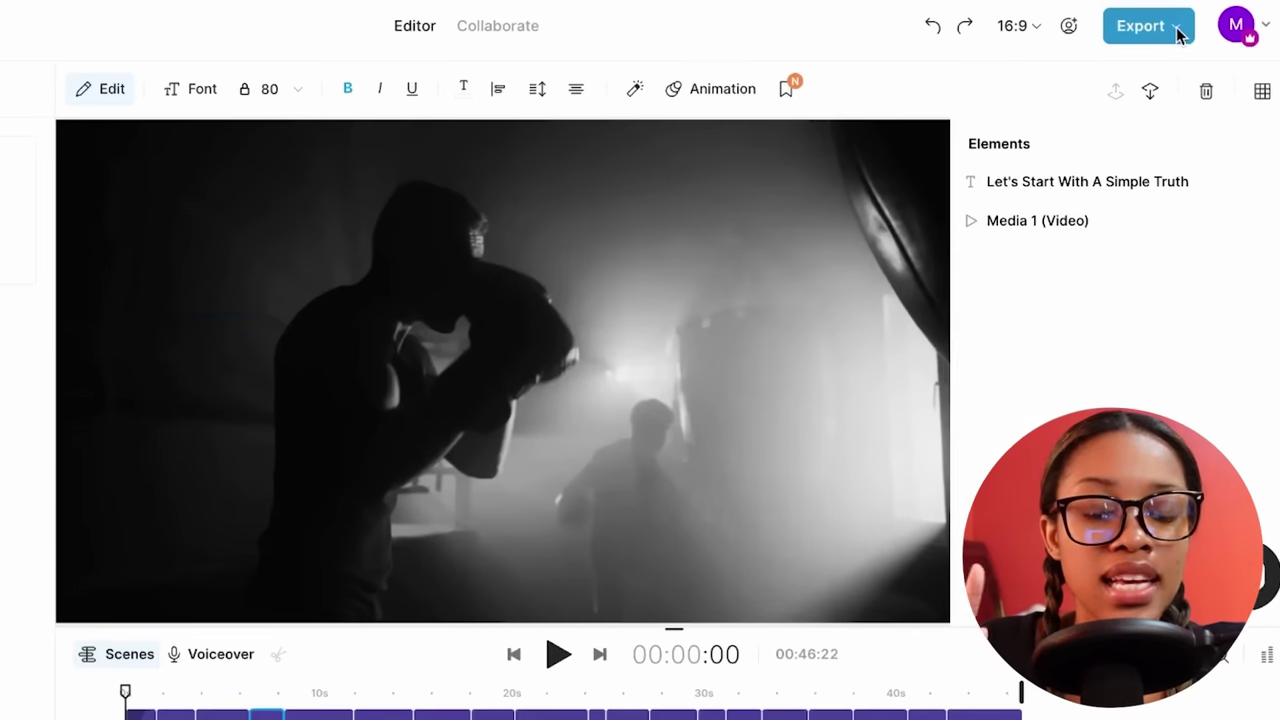
left_click(1178, 31)
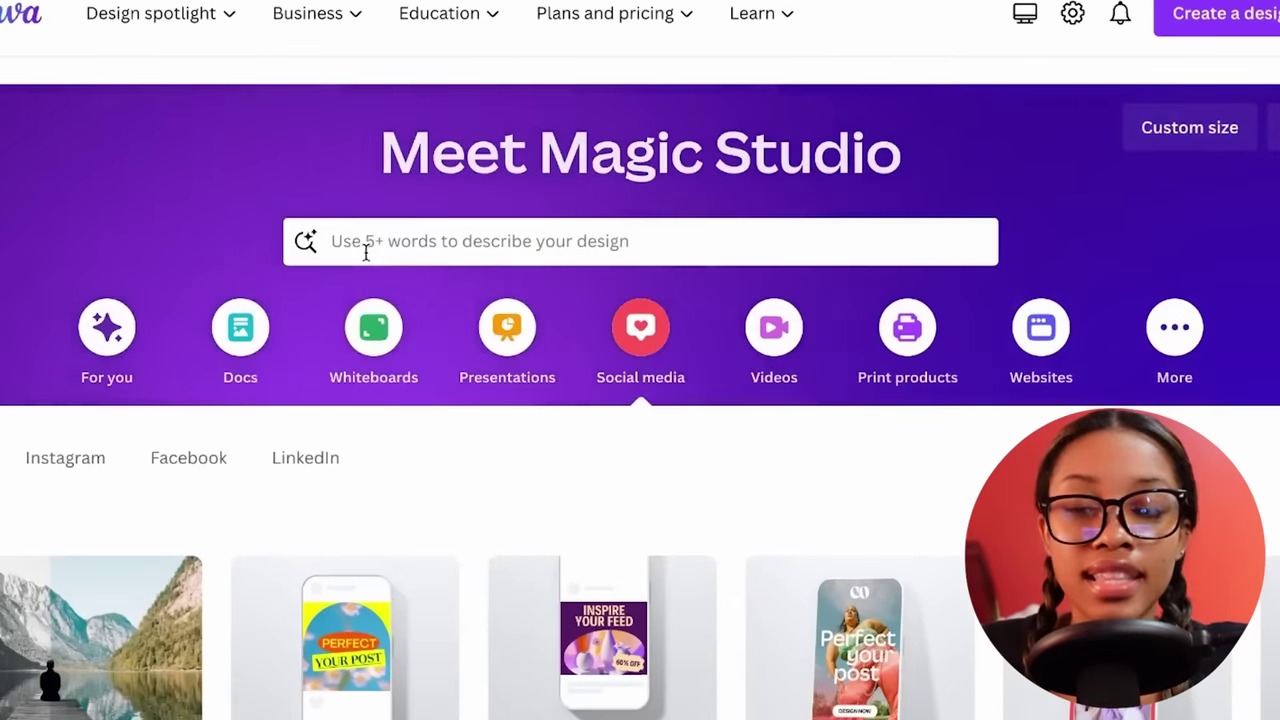
Search Canva for YouTube thumbnails templates and create a blank YouTube thumbnail.
left_click(417, 220)
type("youtube thumbnail")
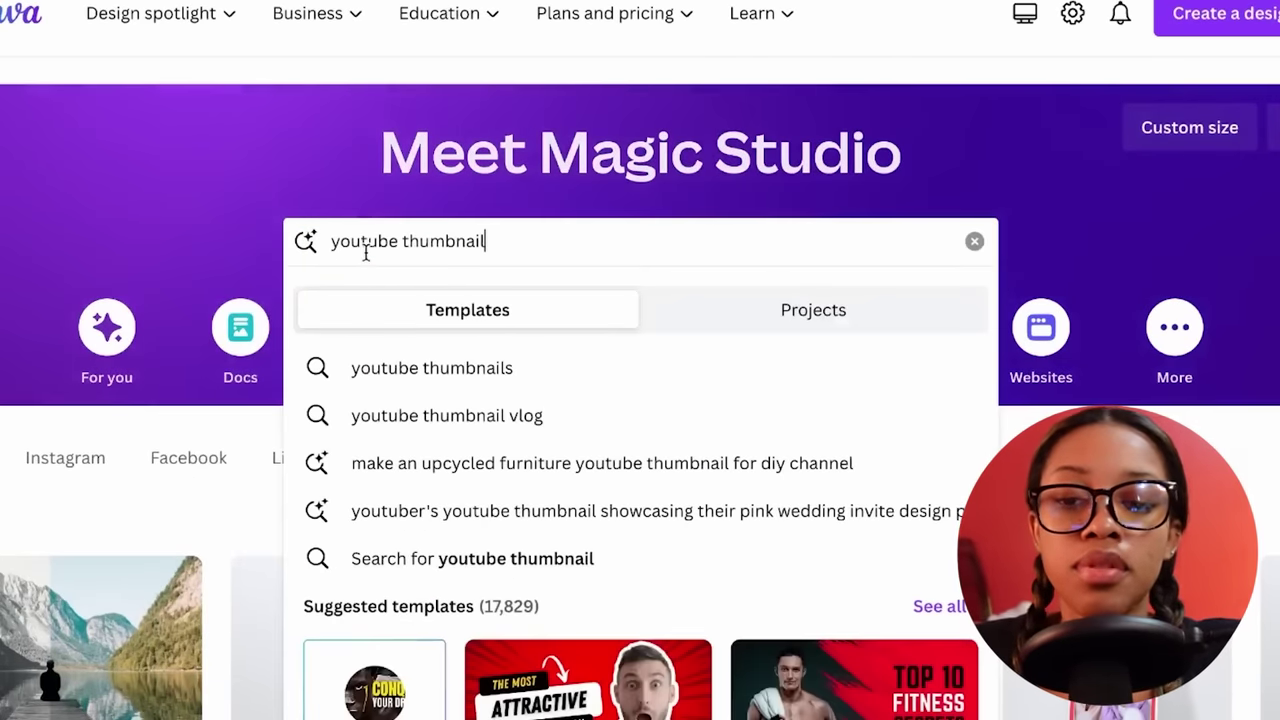
left_click(420, 367)
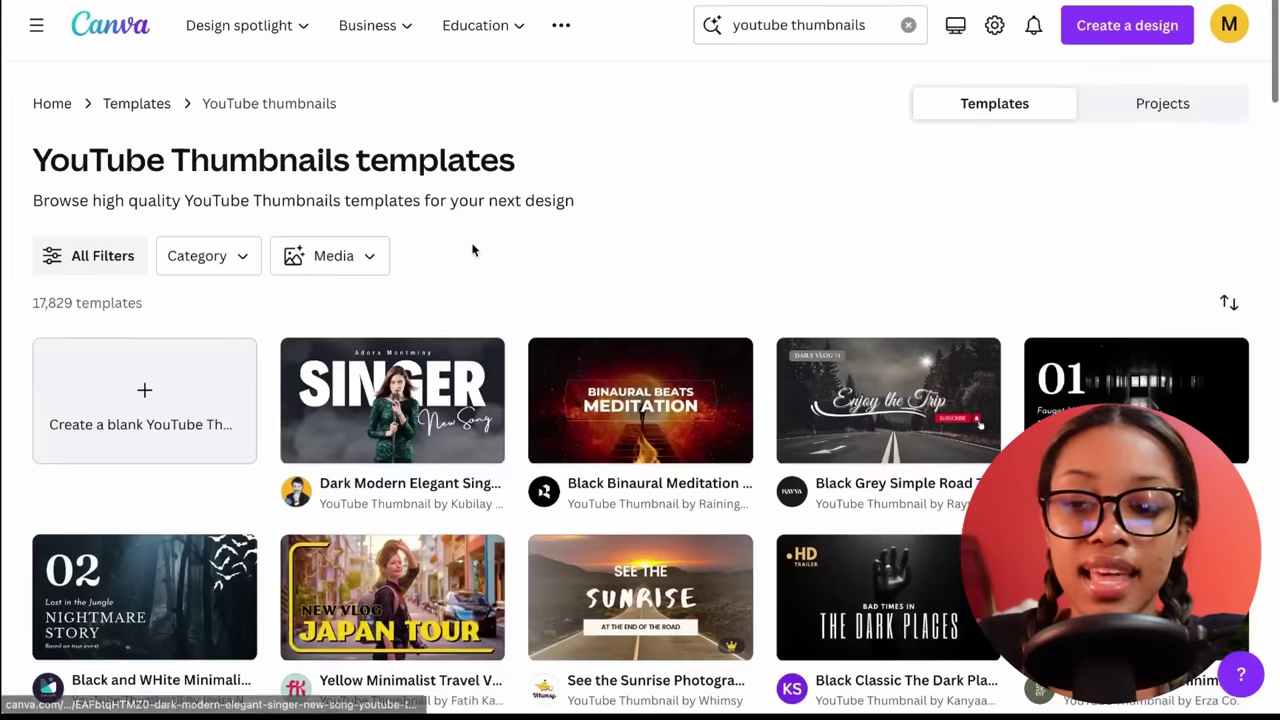
scroll(428, 281, "down", 1)
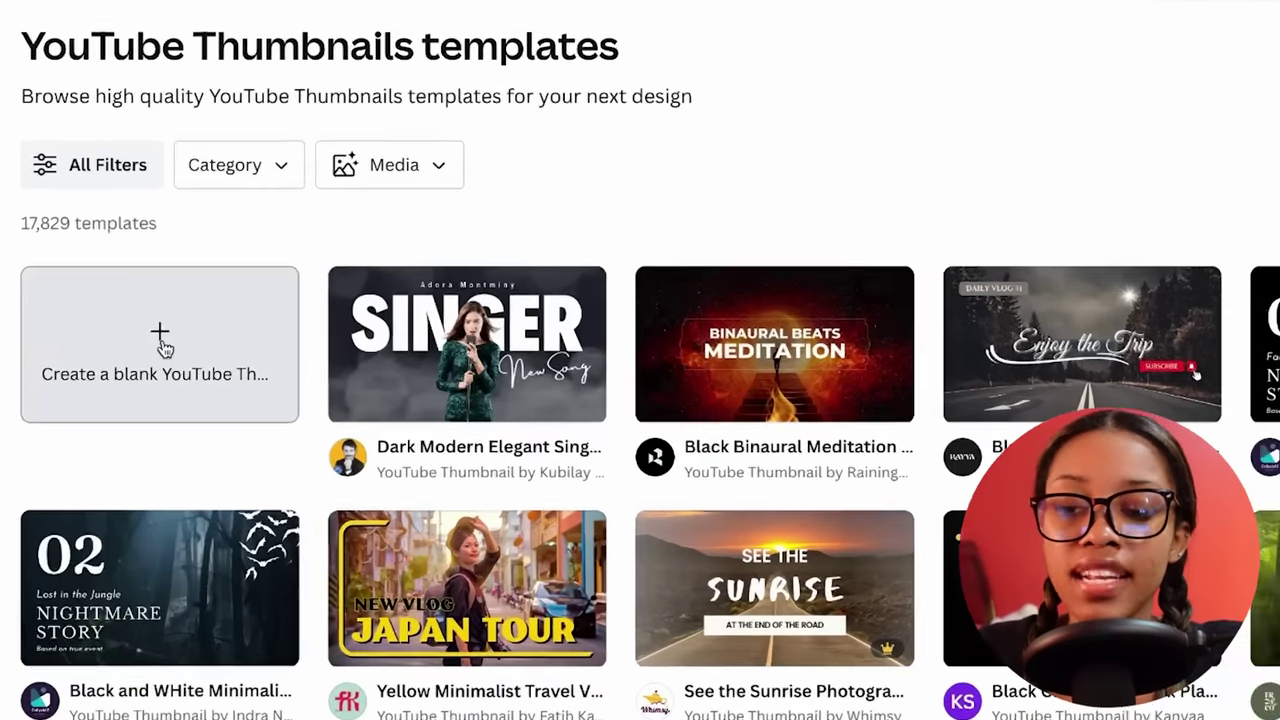
left_click(146, 343)
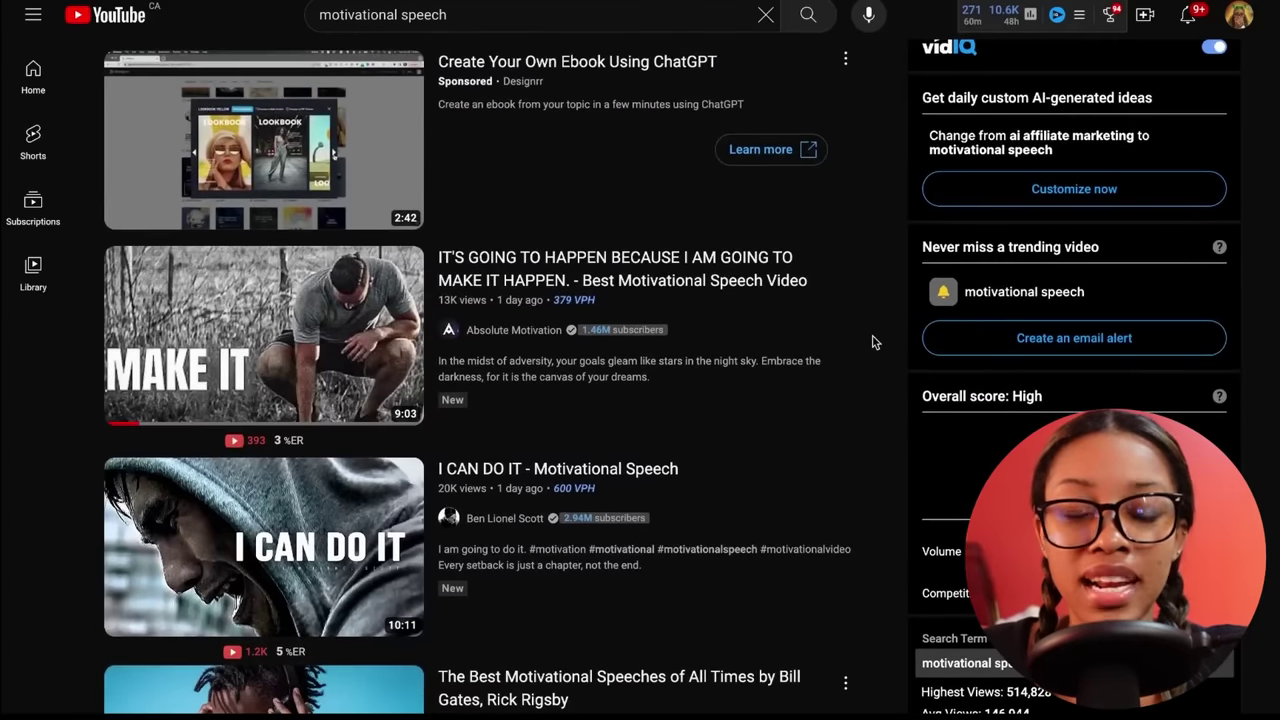
Examine the thumbnail designs in the YouTube search results for "motivational speech".
scroll(872, 342, "down", 1)
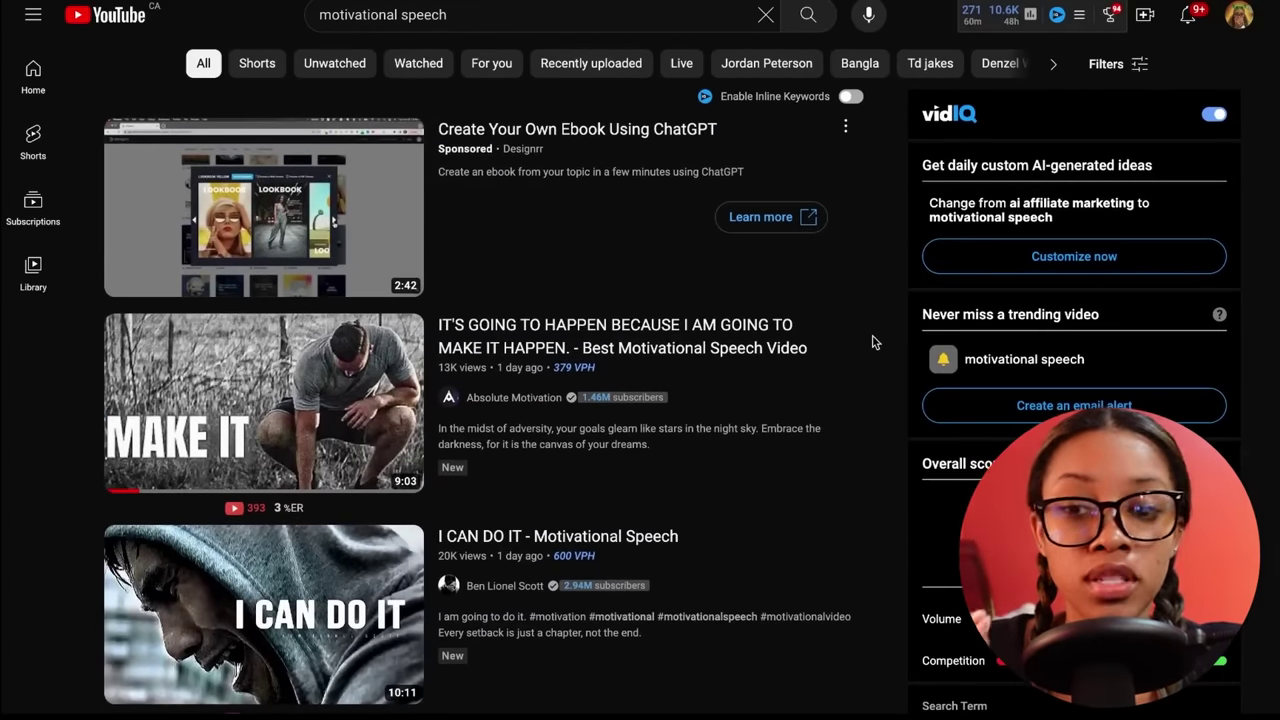
scroll(872, 342, "down", 8)
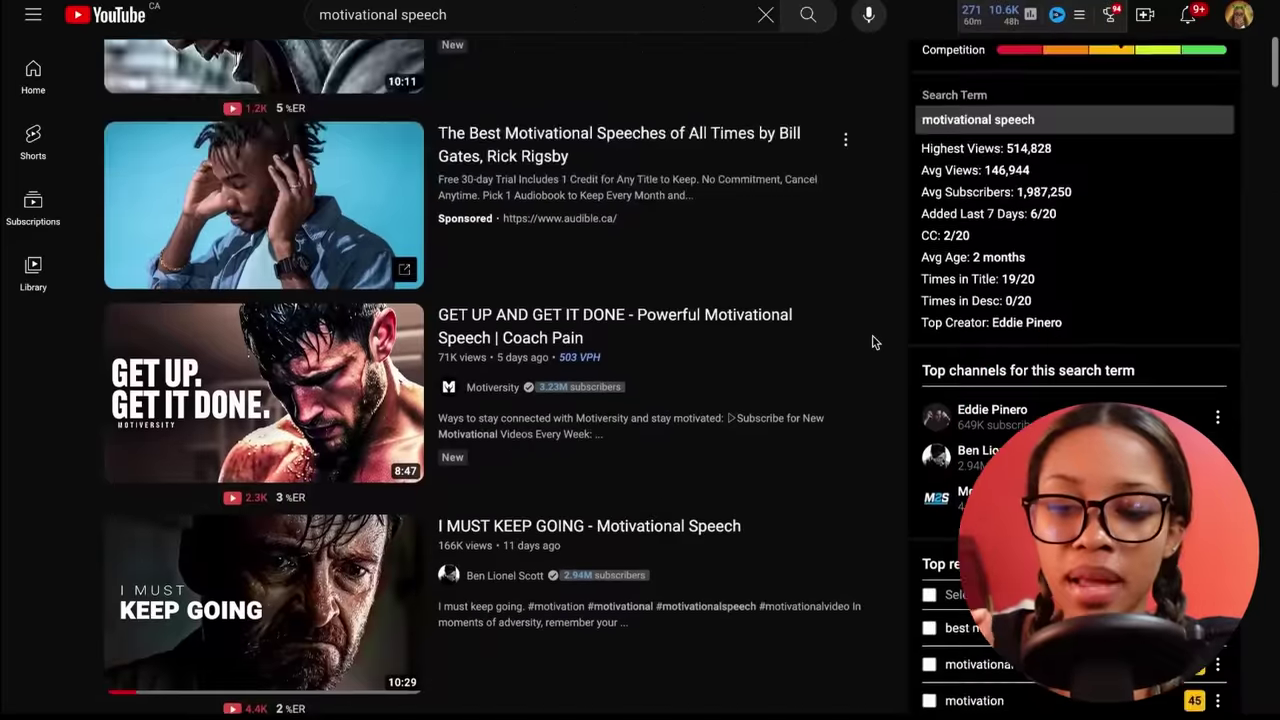
scroll(872, 342, "down", 14)
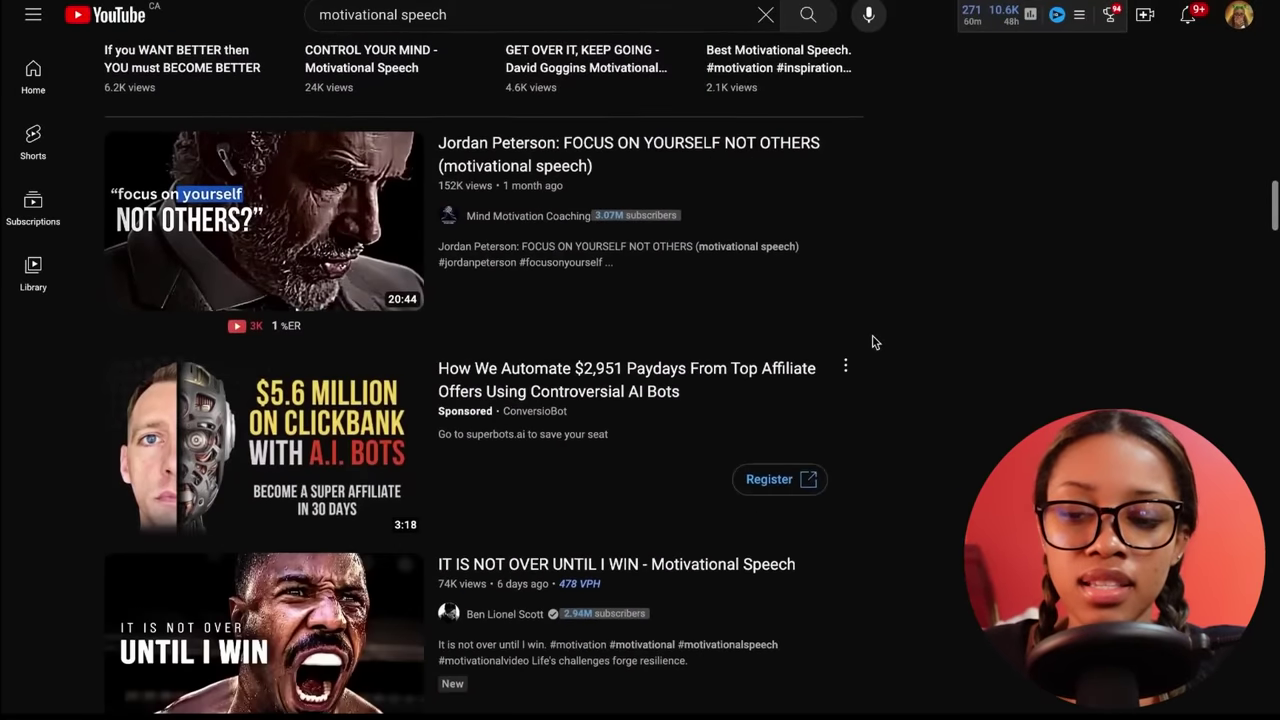
Compare the faces, dark backgrounds and text placement of the motivational speech thumbnails on YouTube.
scroll(872, 342, "down", 5)
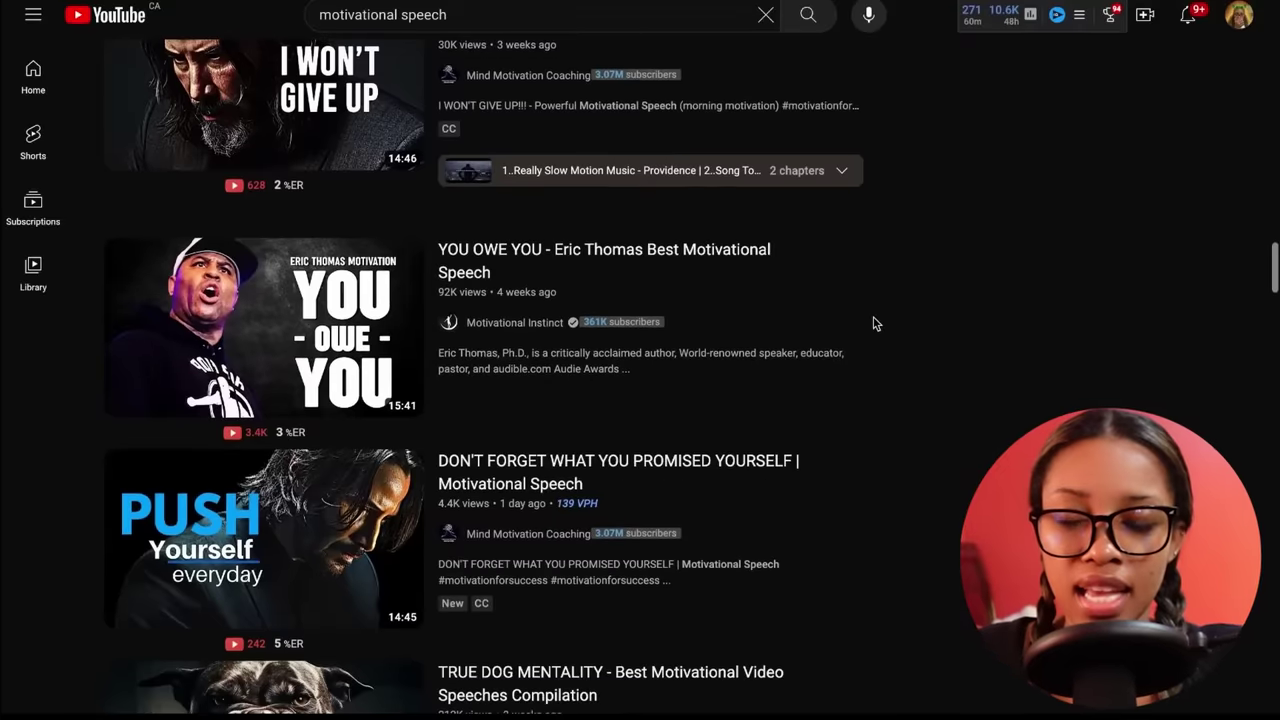
scroll(873, 330, "up", 8)
scroll(873, 330, "up", 10)
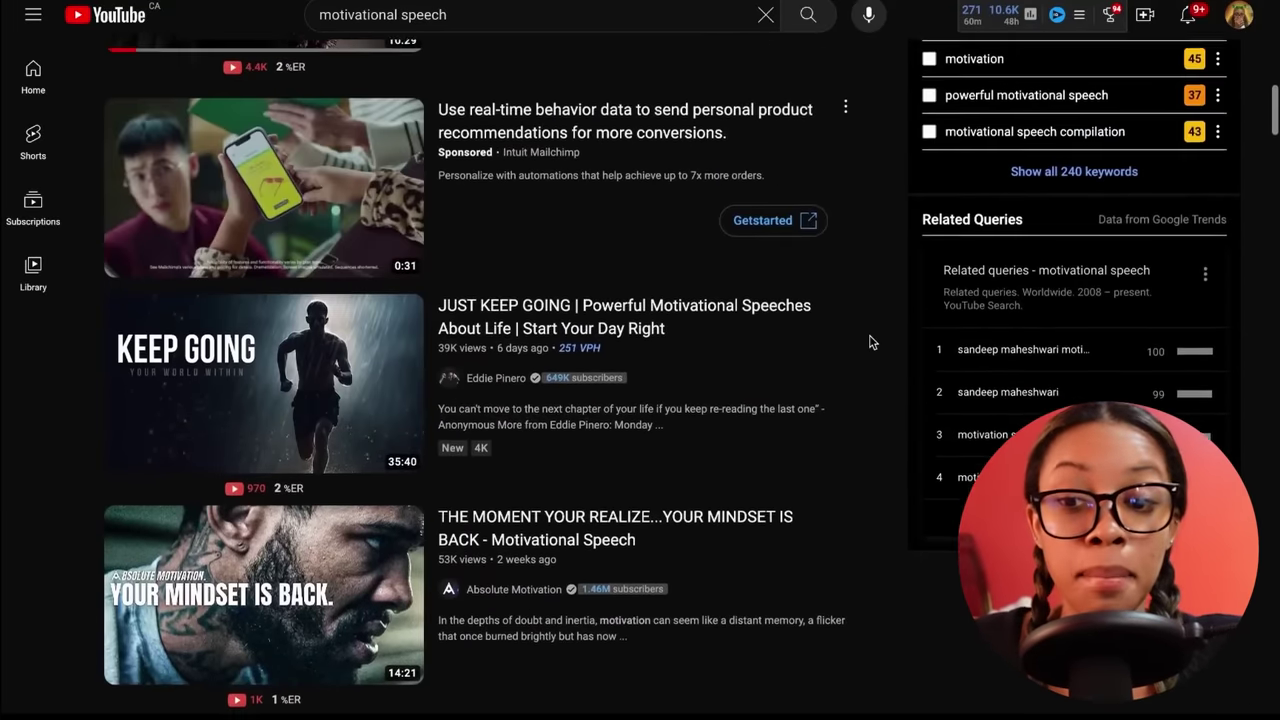
scroll(870, 342, "up", 2)
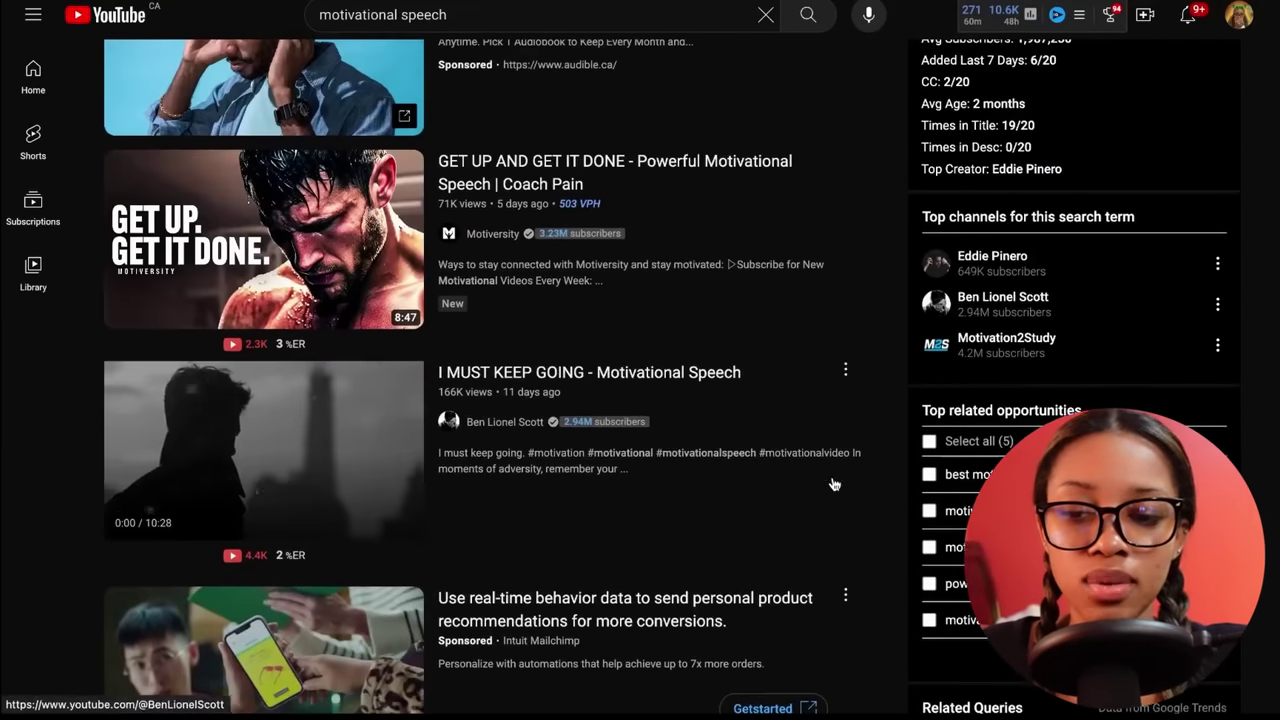
scroll(905, 449, "up", 1)
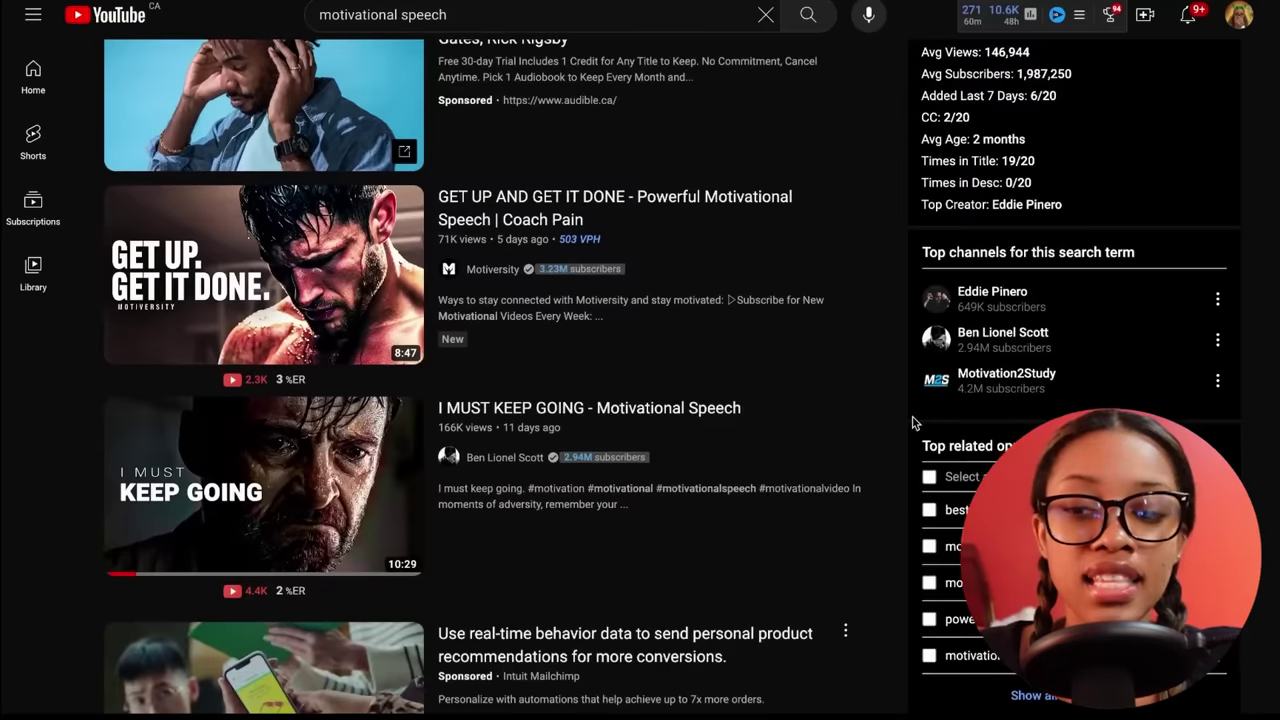
scroll(913, 422, "up", 6)
scroll(913, 422, "down", 6)
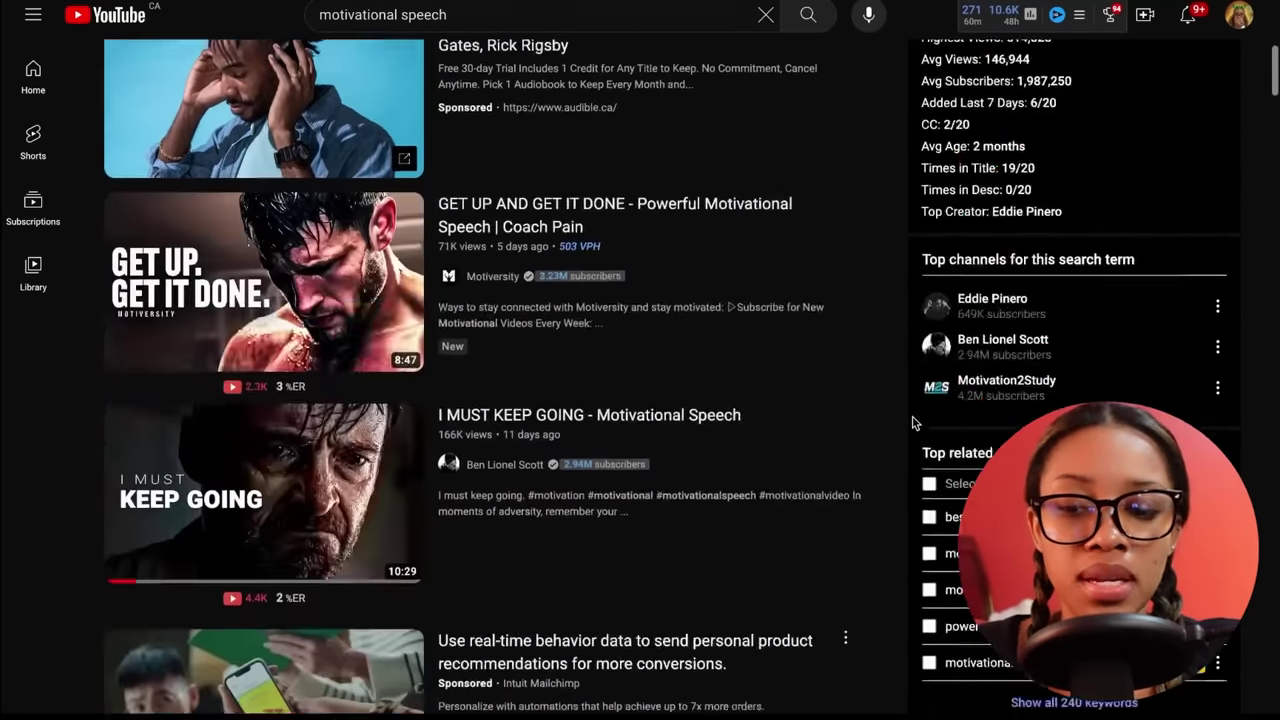
scroll(913, 422, "down", 7)
scroll(913, 422, "up", 9)
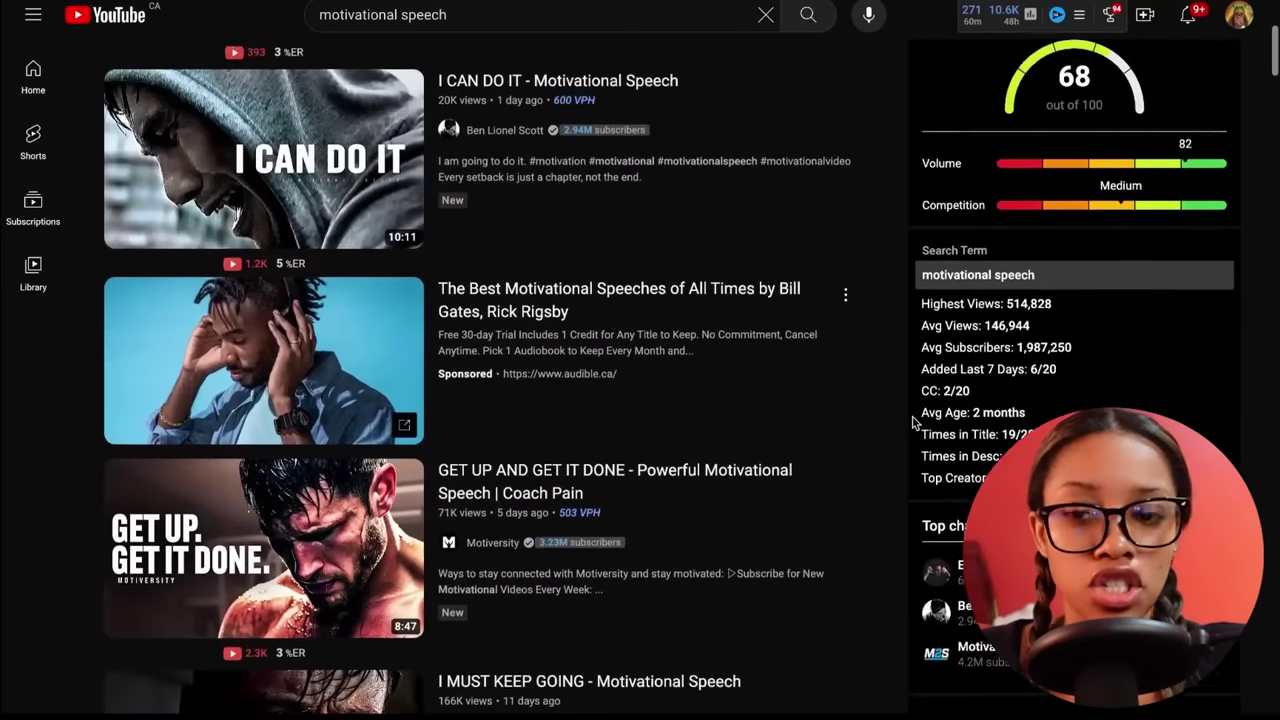
scroll(913, 422, "up", 4)
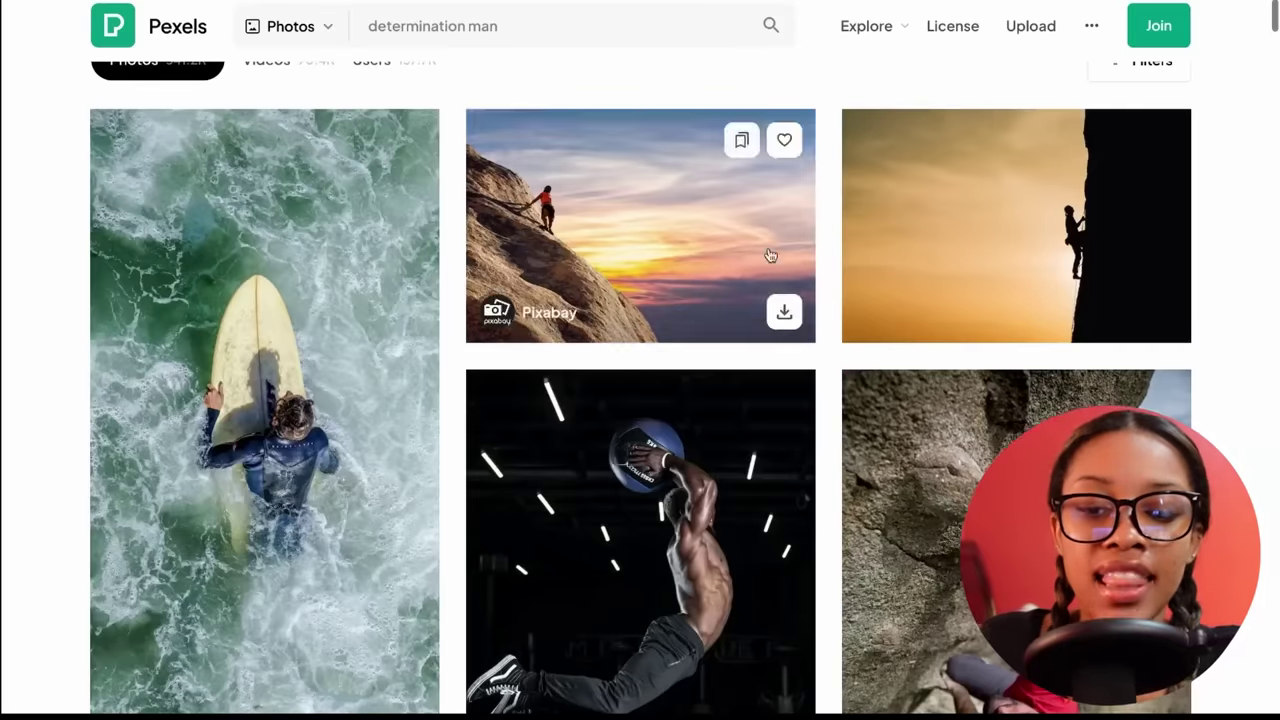
Browse the "determination man" photos on Pexels and download the portrait of the shirtless man with yellow face paint.
scroll(775, 390, "down", 15)
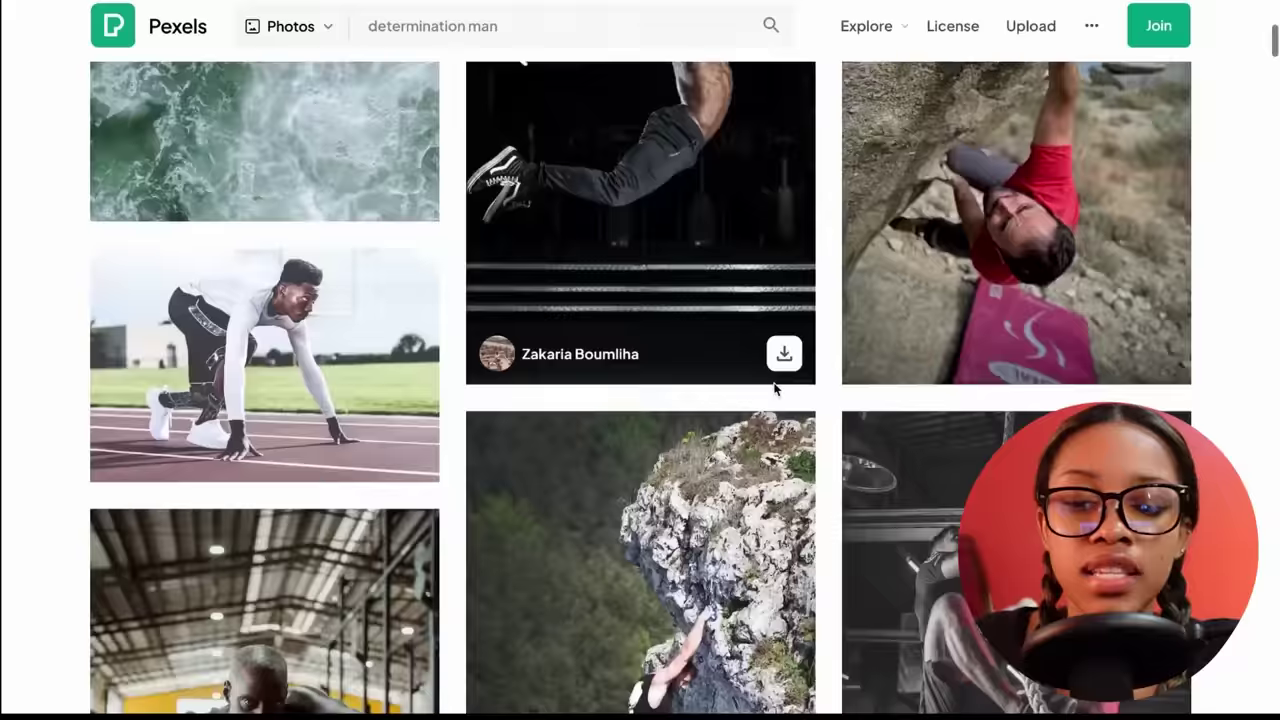
scroll(775, 390, "down", 20)
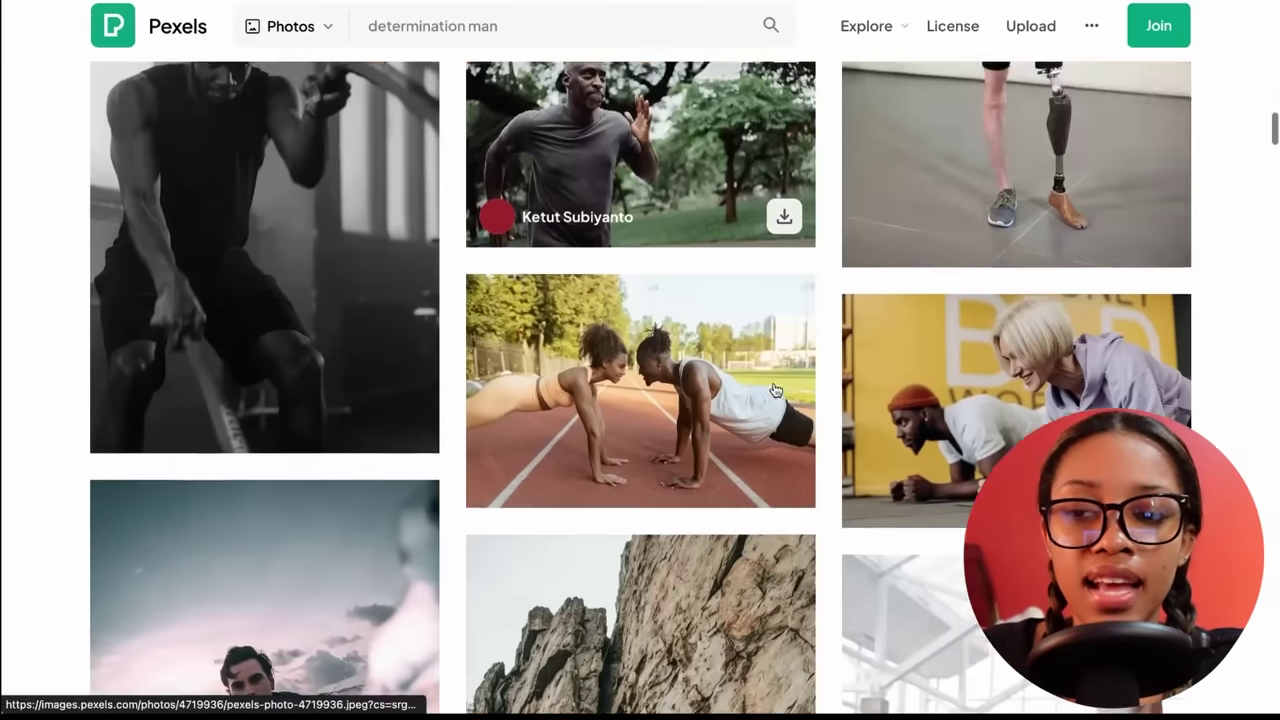
scroll(775, 390, "down", 10)
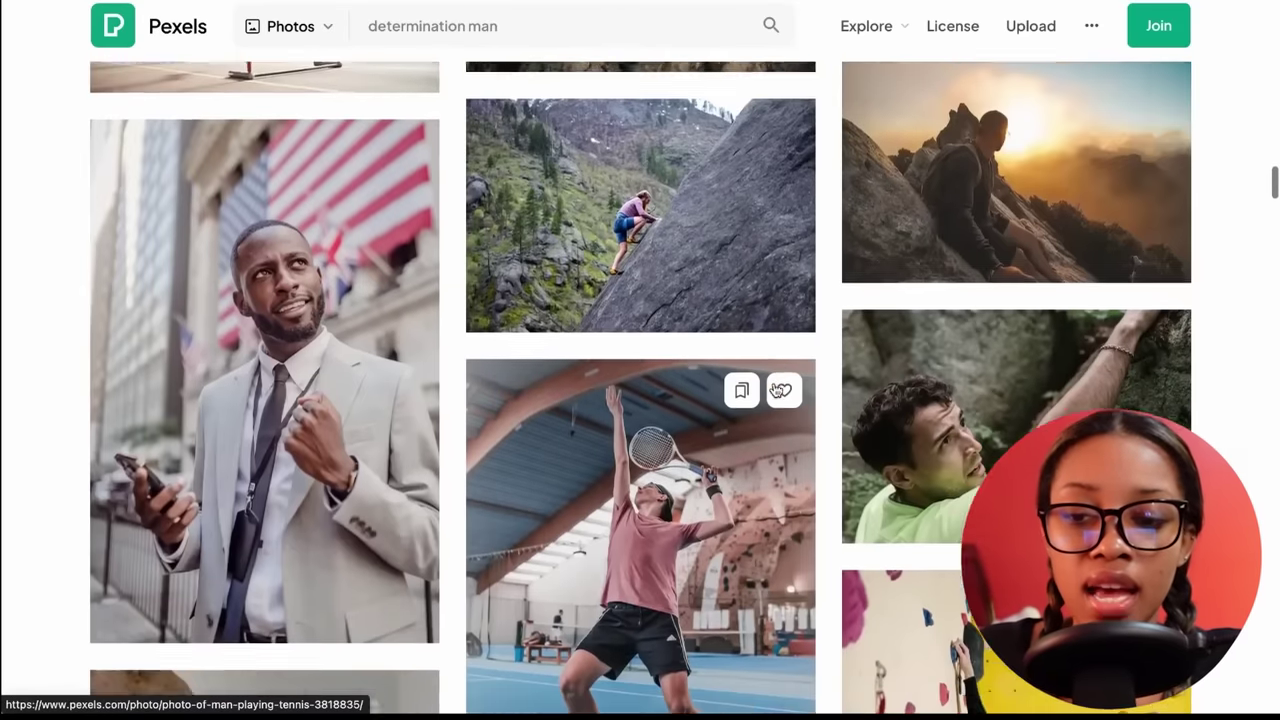
scroll(775, 390, "down", 10)
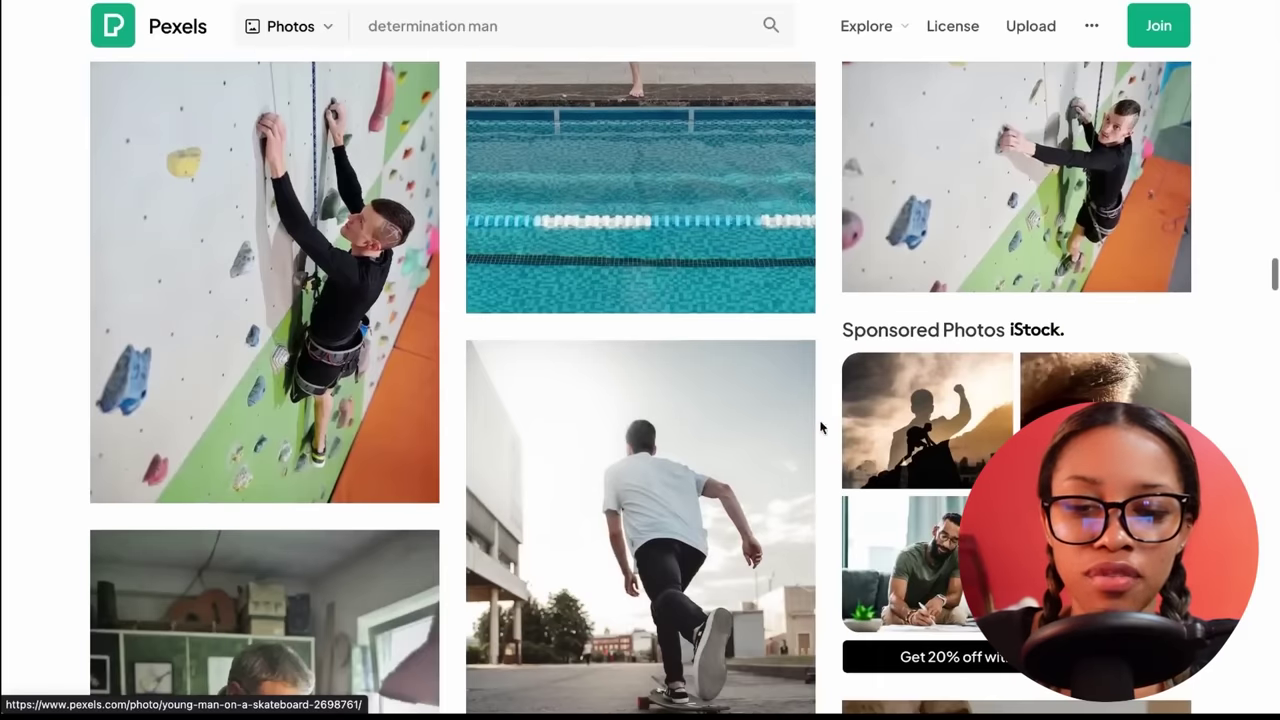
scroll(849, 482, "down", 3)
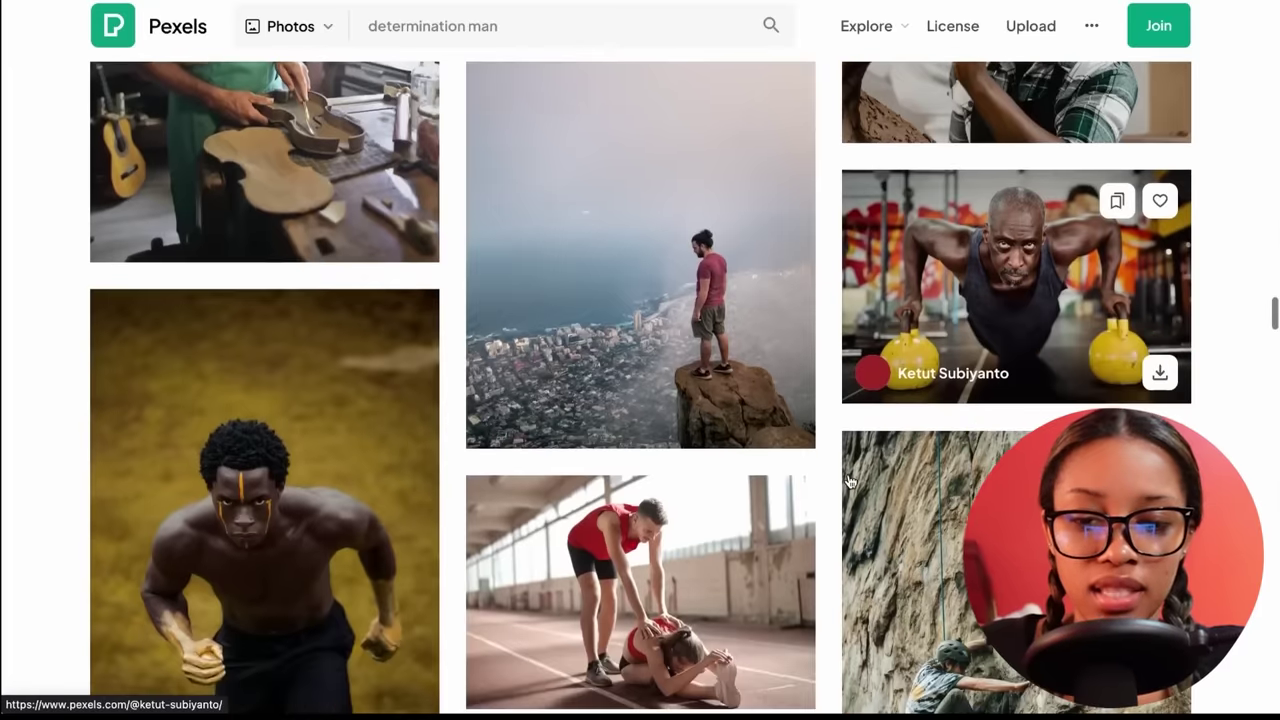
scroll(849, 482, "up", 1)
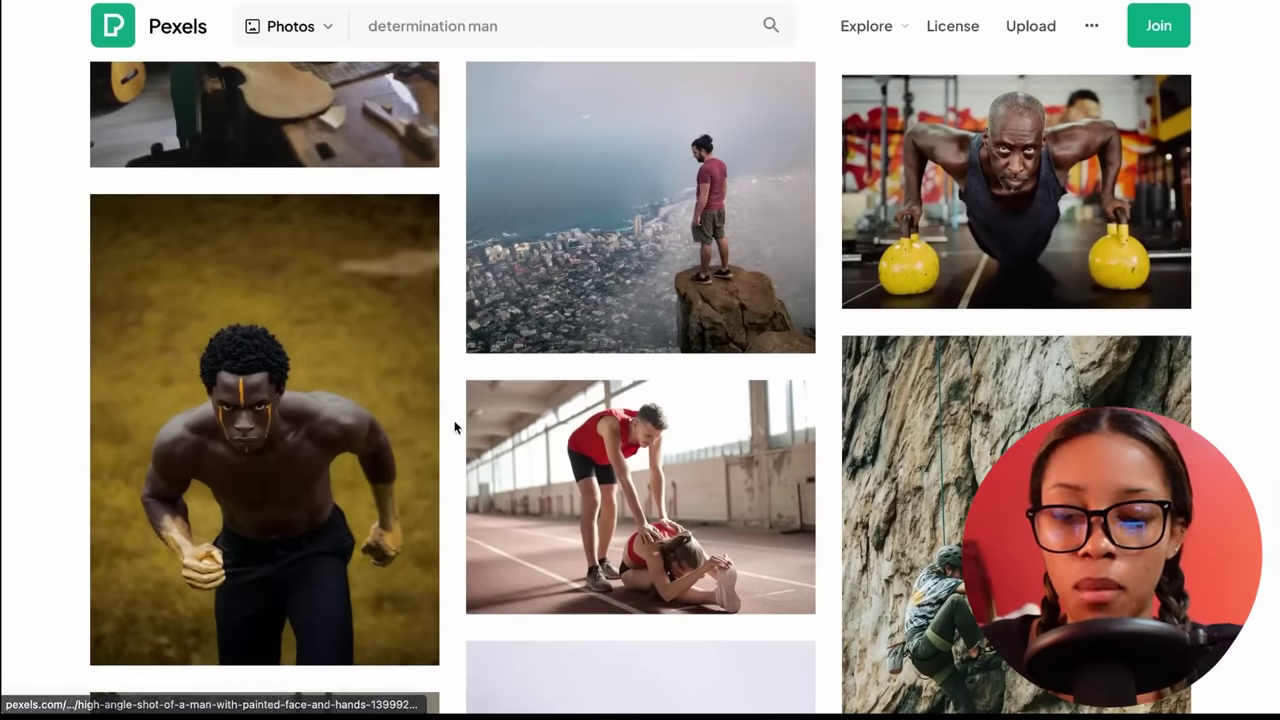
scroll(422, 430, "down", 1)
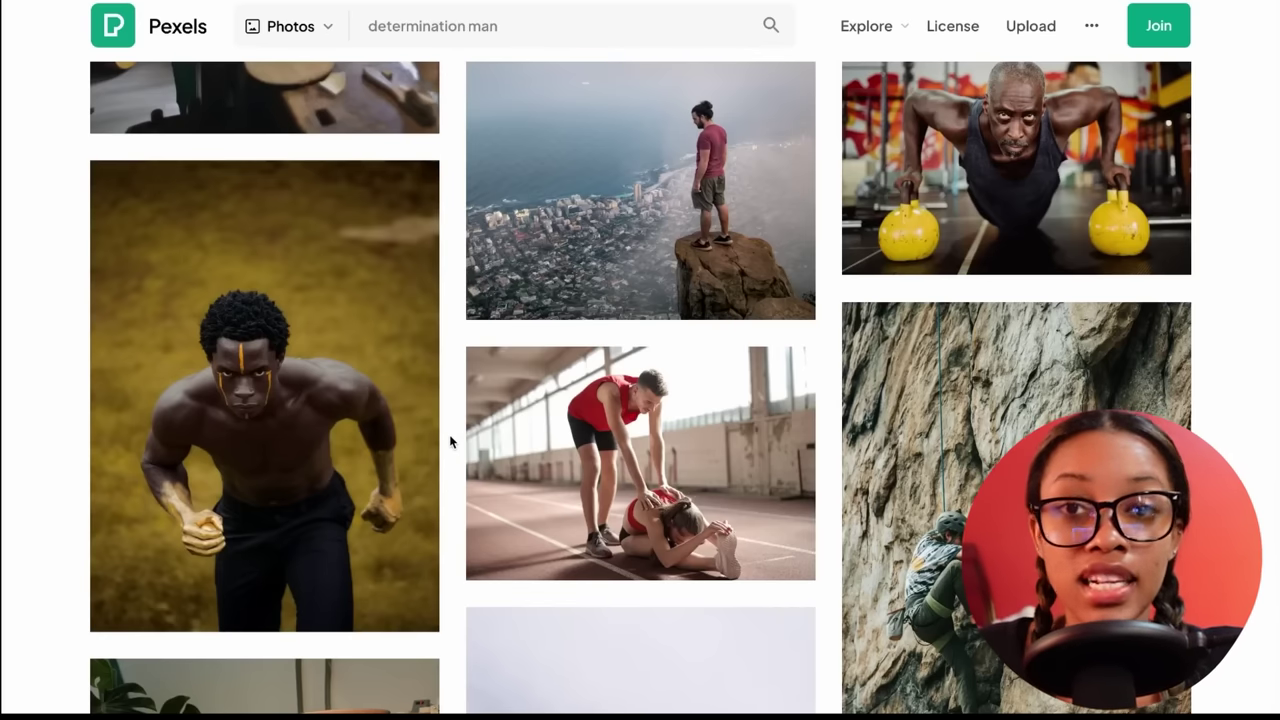
mouse_move(408, 603)
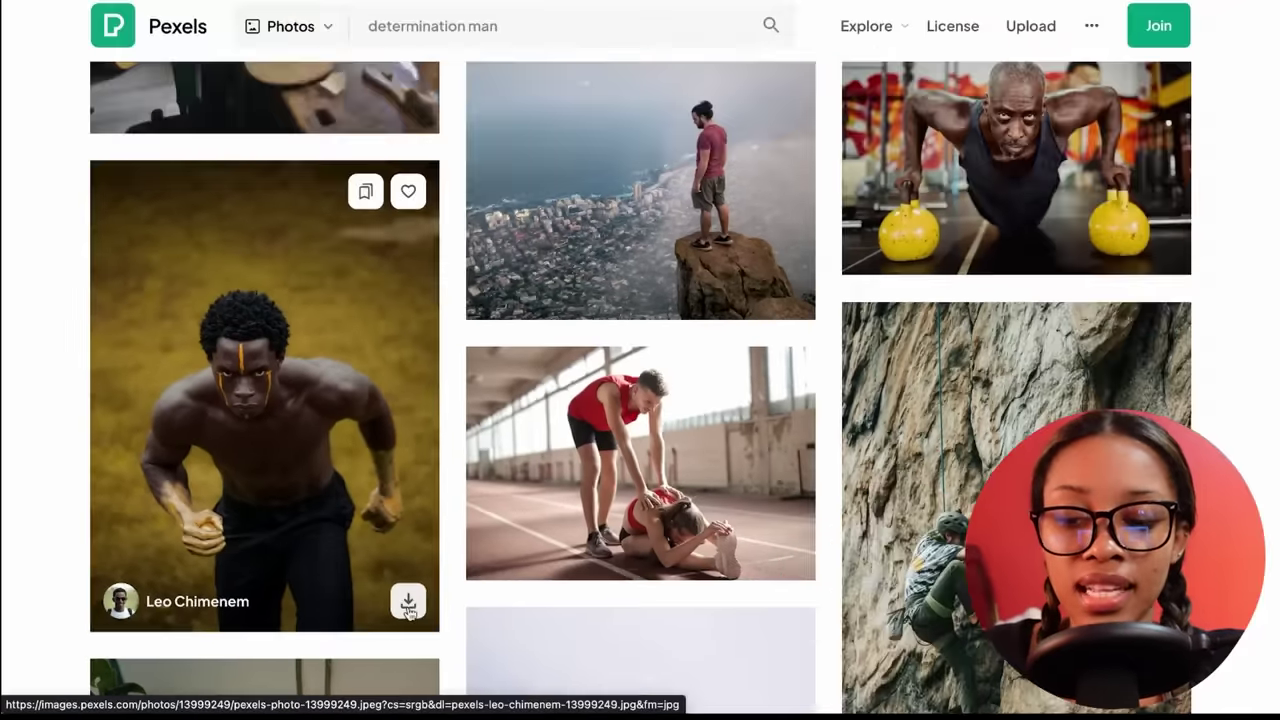
left_click(502, 558)
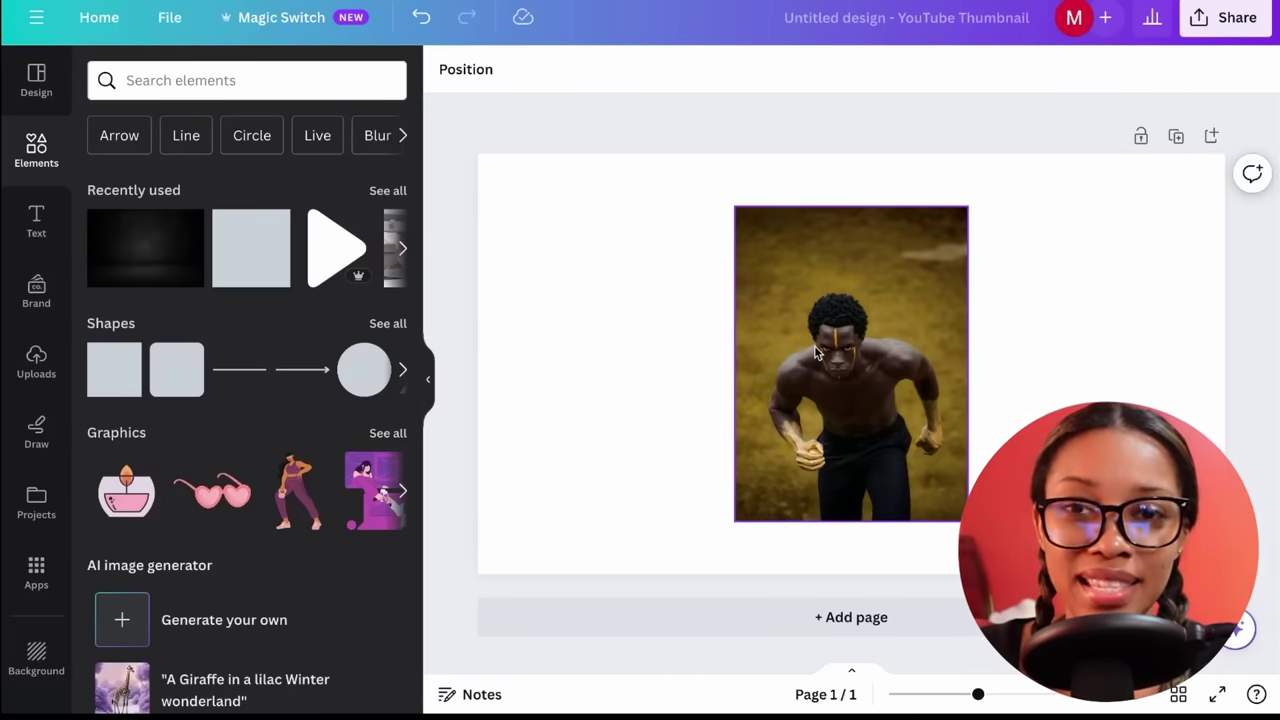
Crop the man's photo in Canva to his face and shoulders and enlarge it to fill the whole thumbnail.
left_click_drag(815, 352, 758, 342)
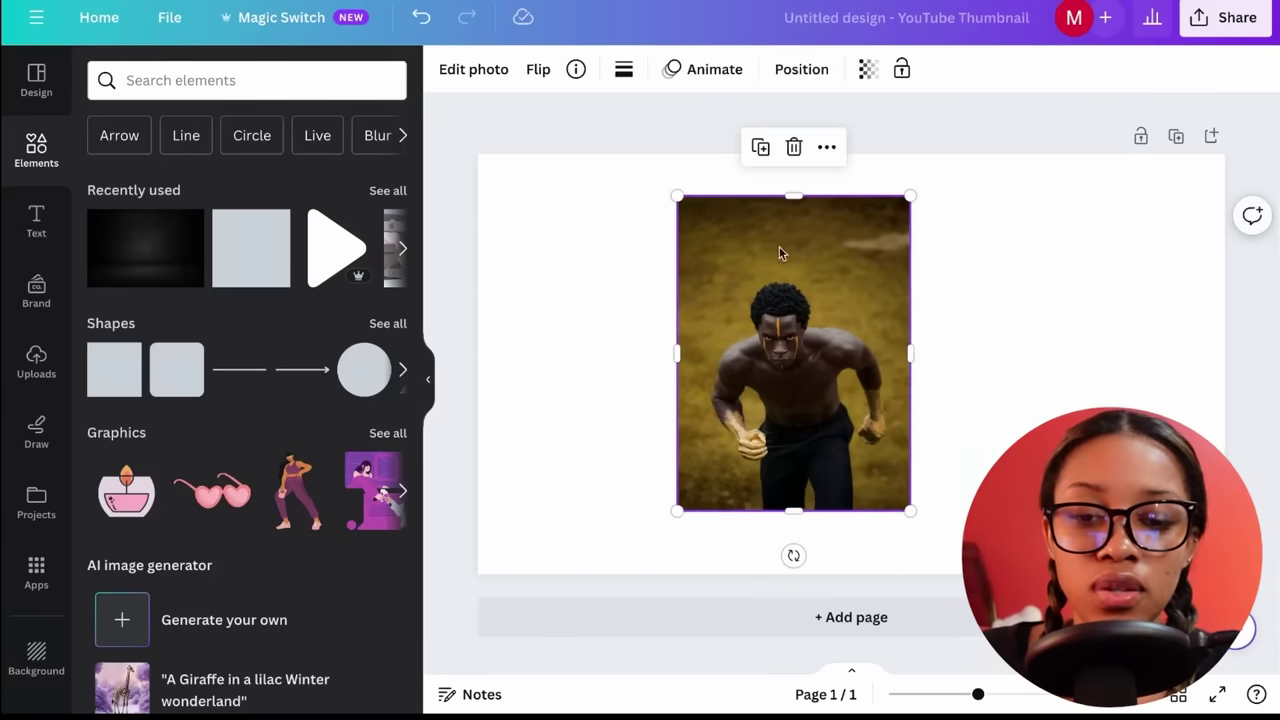
left_click_drag(794, 200, 795, 273)
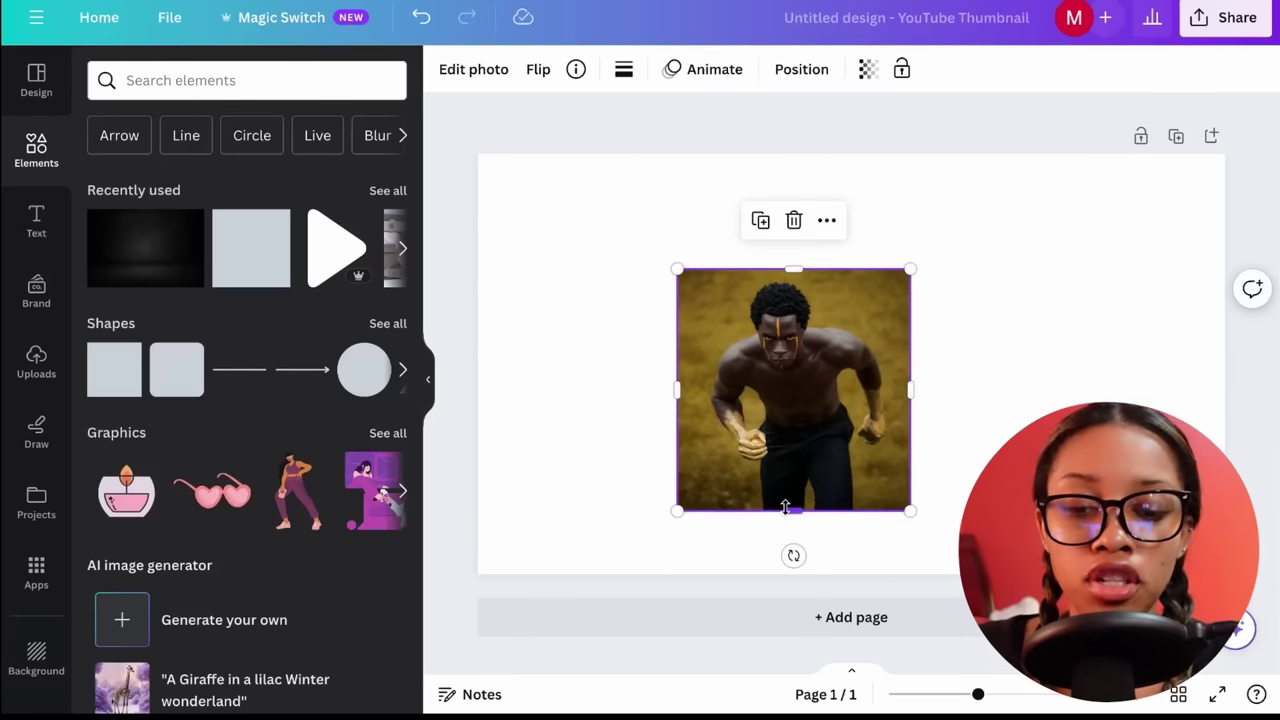
left_click_drag(785, 508, 794, 372)
left_click_drag(677, 291, 494, 191)
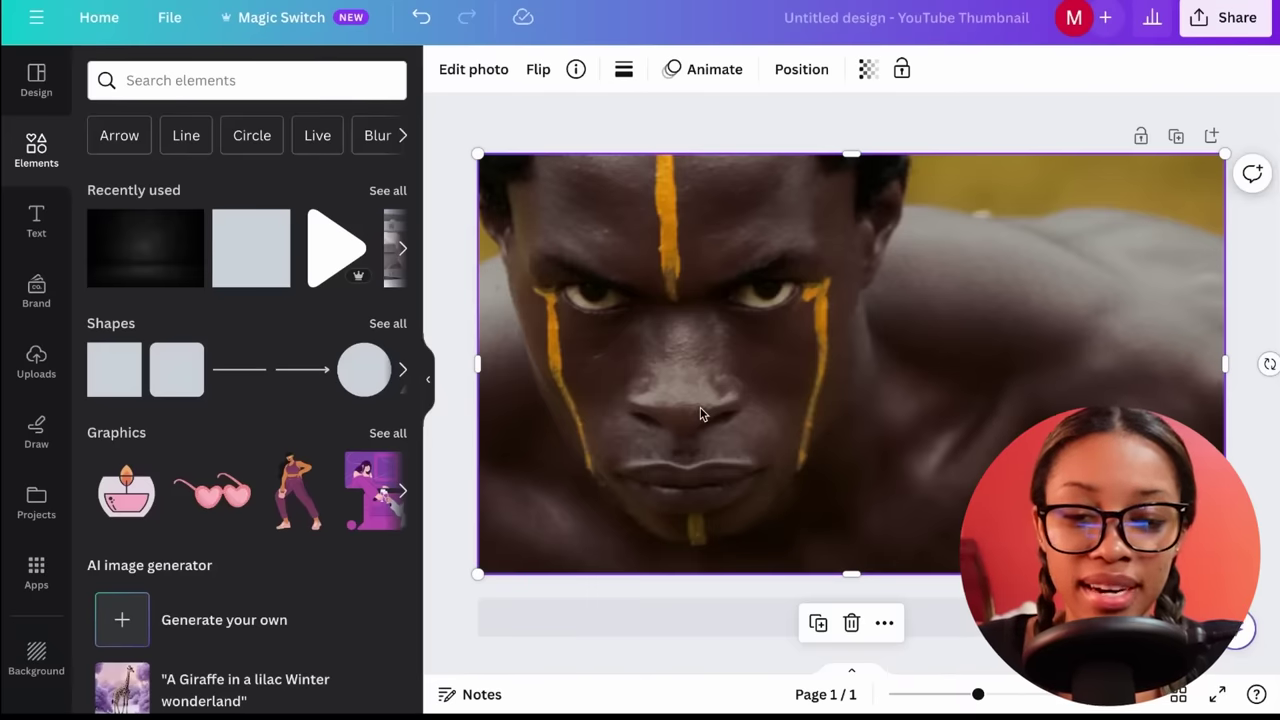
key("Escape")
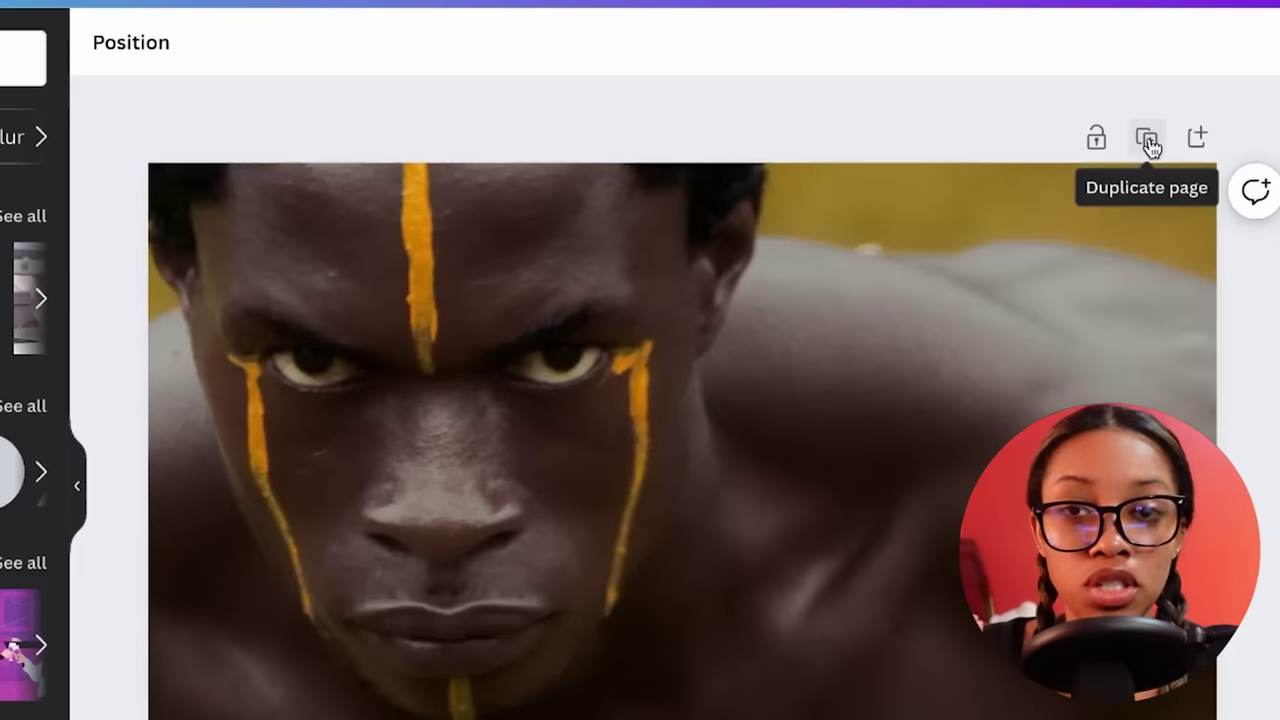
Duplicate the thumbnail page and remove the background from the photo on page 2 with BG Remover.
left_click(1147, 139)
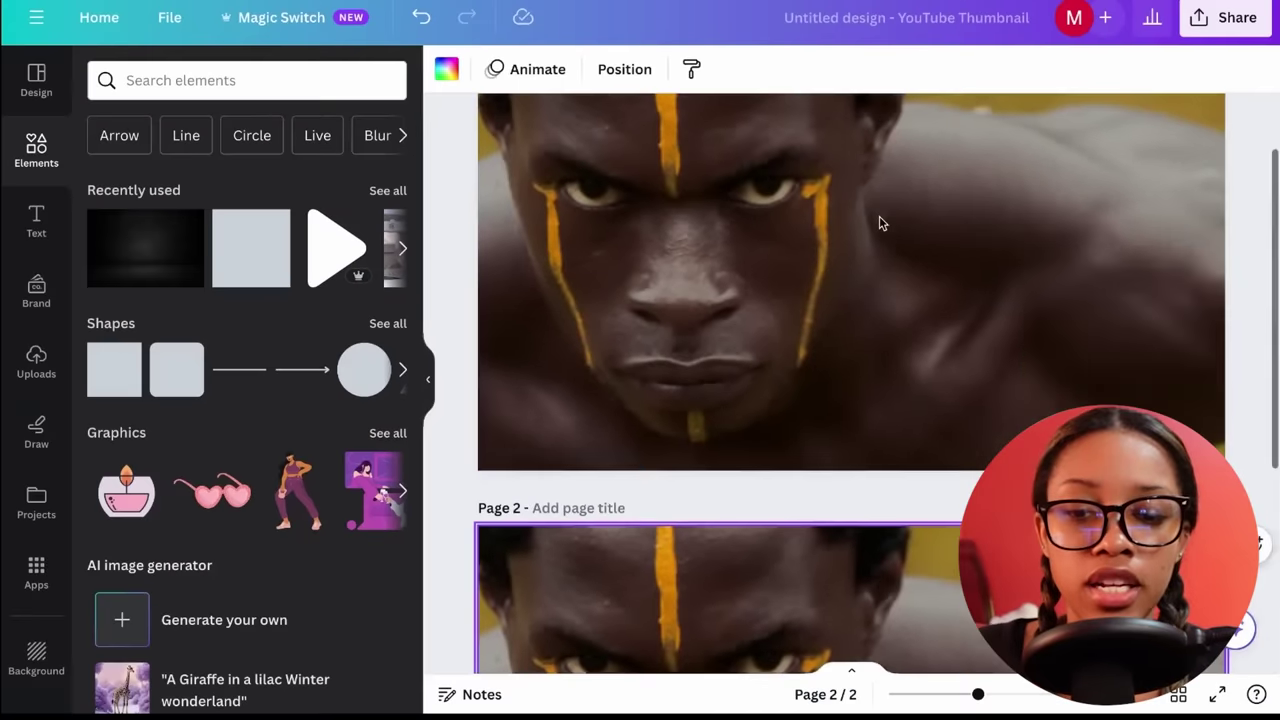
scroll(851, 346, "up", 1)
scroll(851, 343, "down", 4)
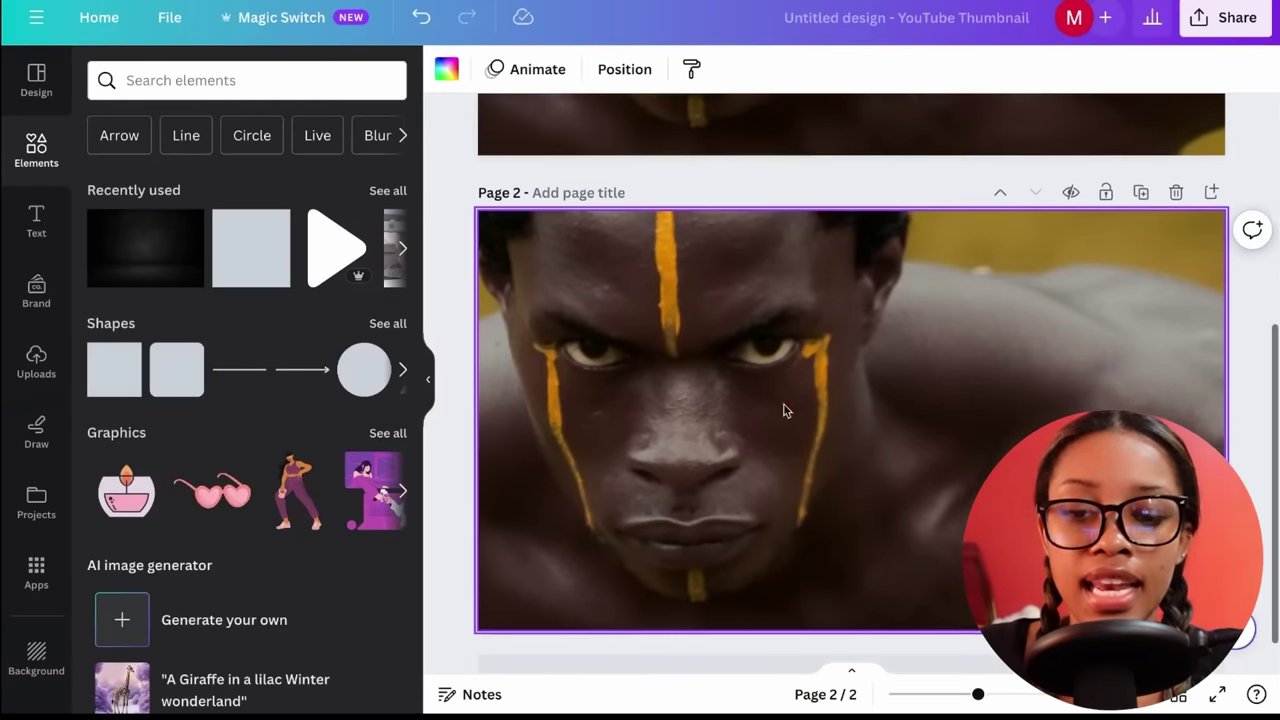
left_click(638, 410)
left_click(470, 69)
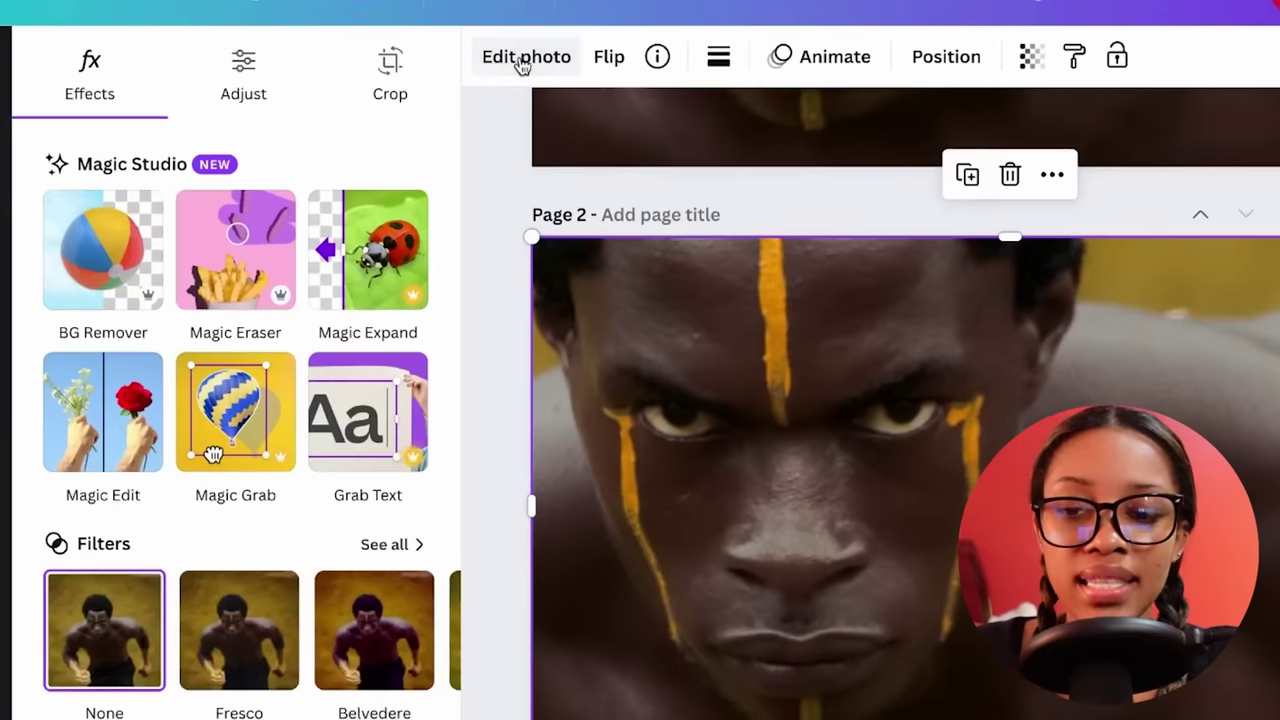
left_click(103, 250)
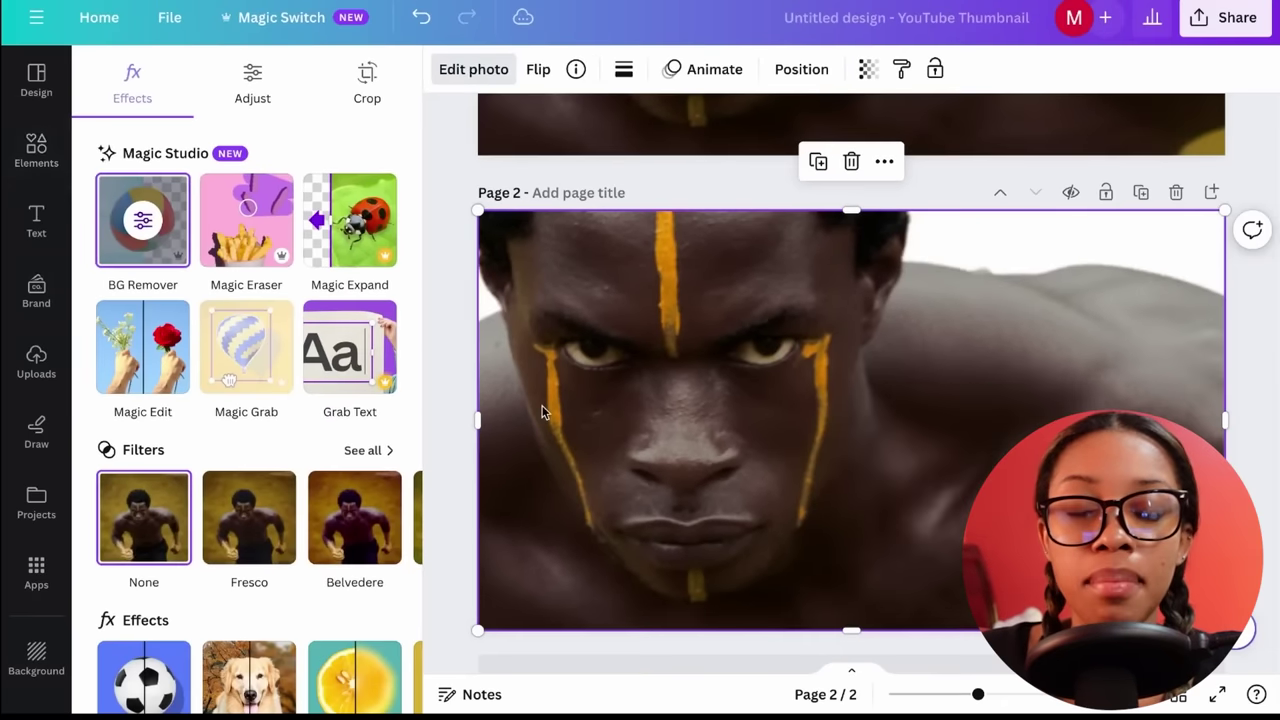
left_click(651, 350)
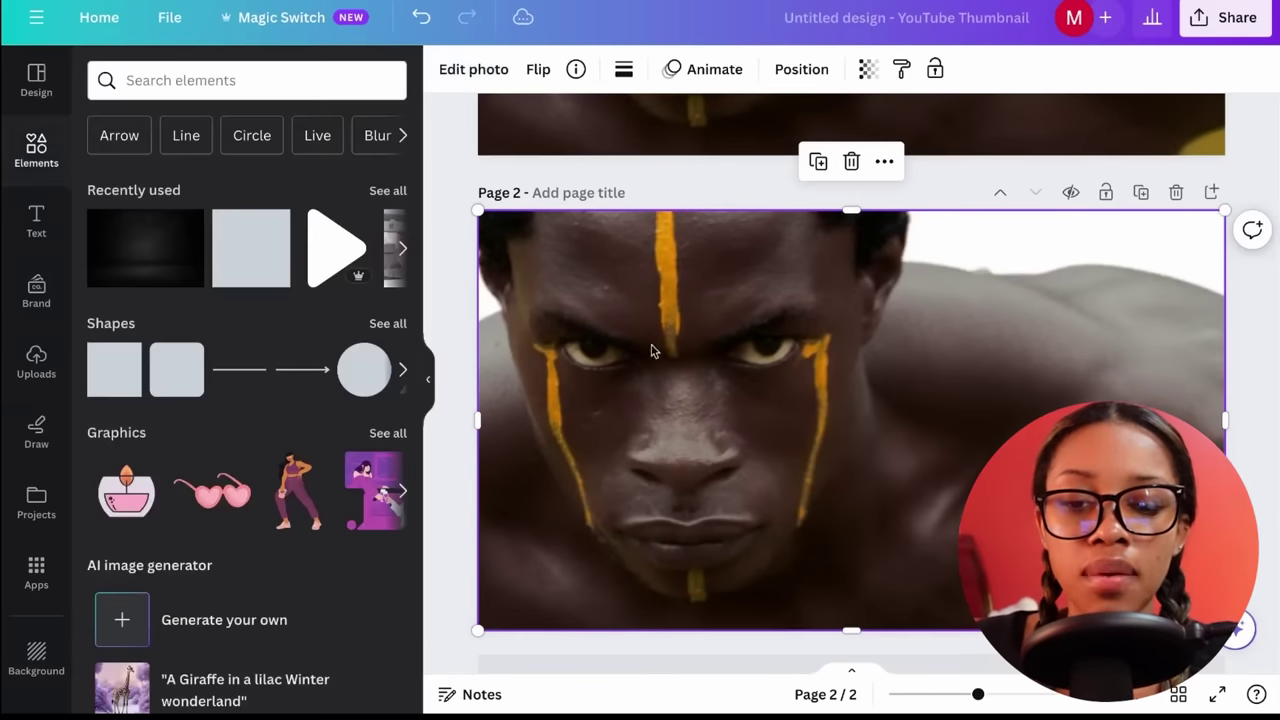
left_click(450, 330)
Compare the two thumbnail pages with the dark backgrounds of the motivational speech thumbnails on YouTube.
scroll(799, 420, "up", 4)
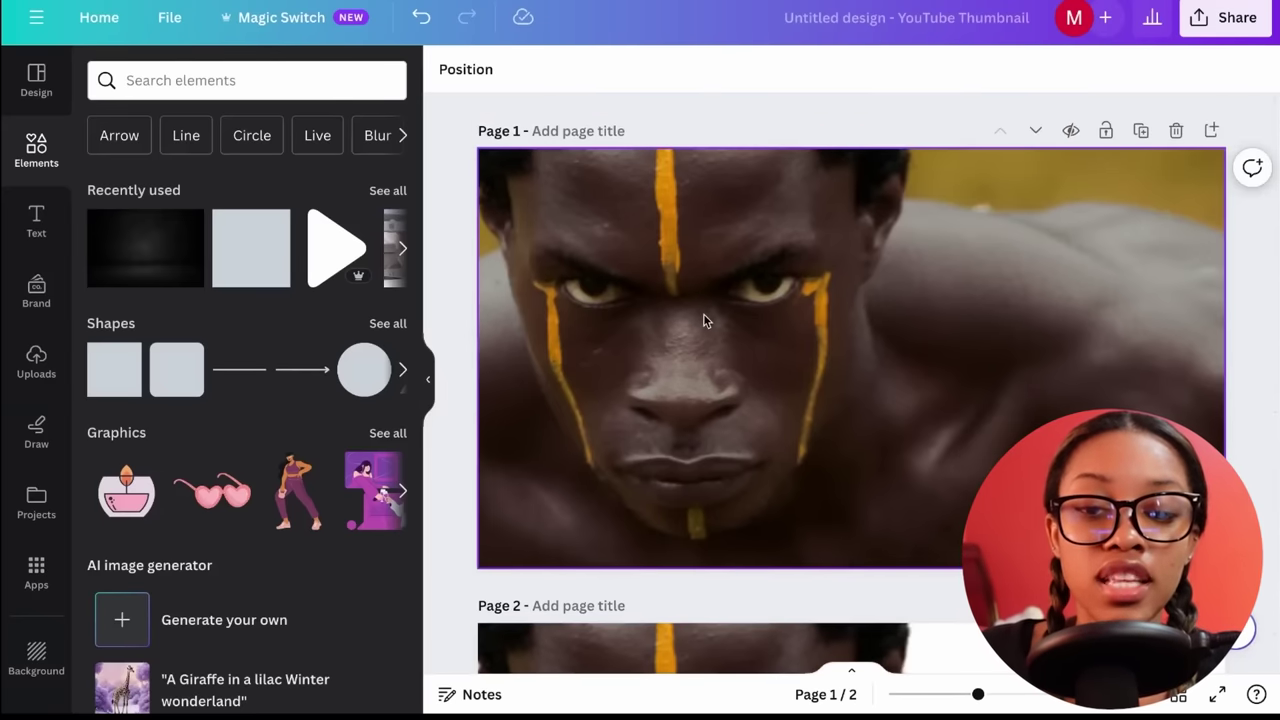
scroll(703, 320, "down", 5)
scroll(694, 366, "up", 5)
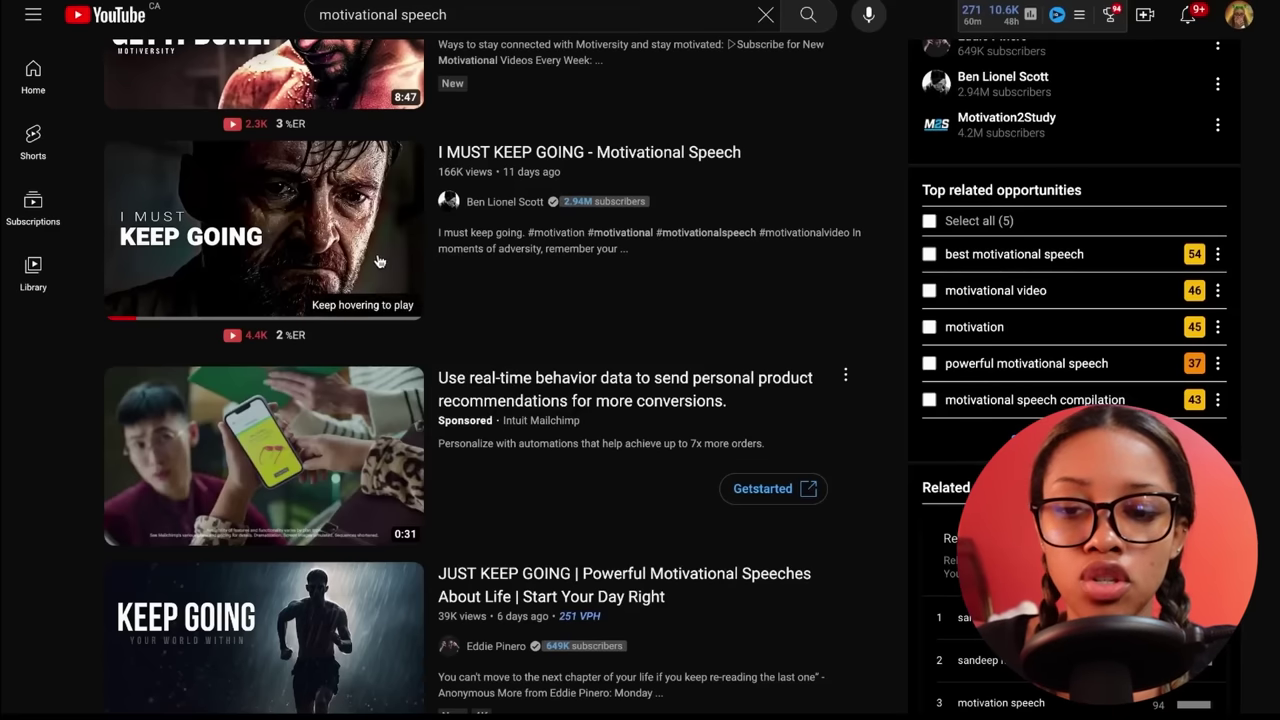
scroll(800, 366, "up", 4)
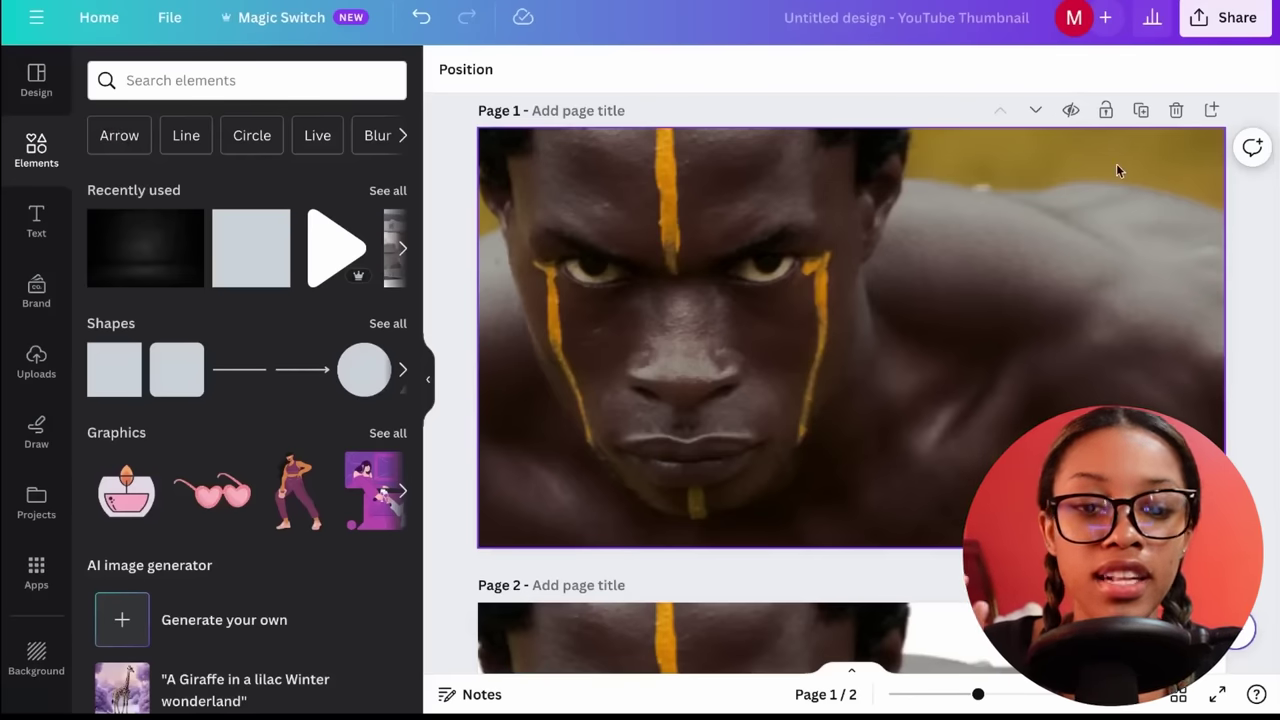
scroll(975, 420, "down", 1)
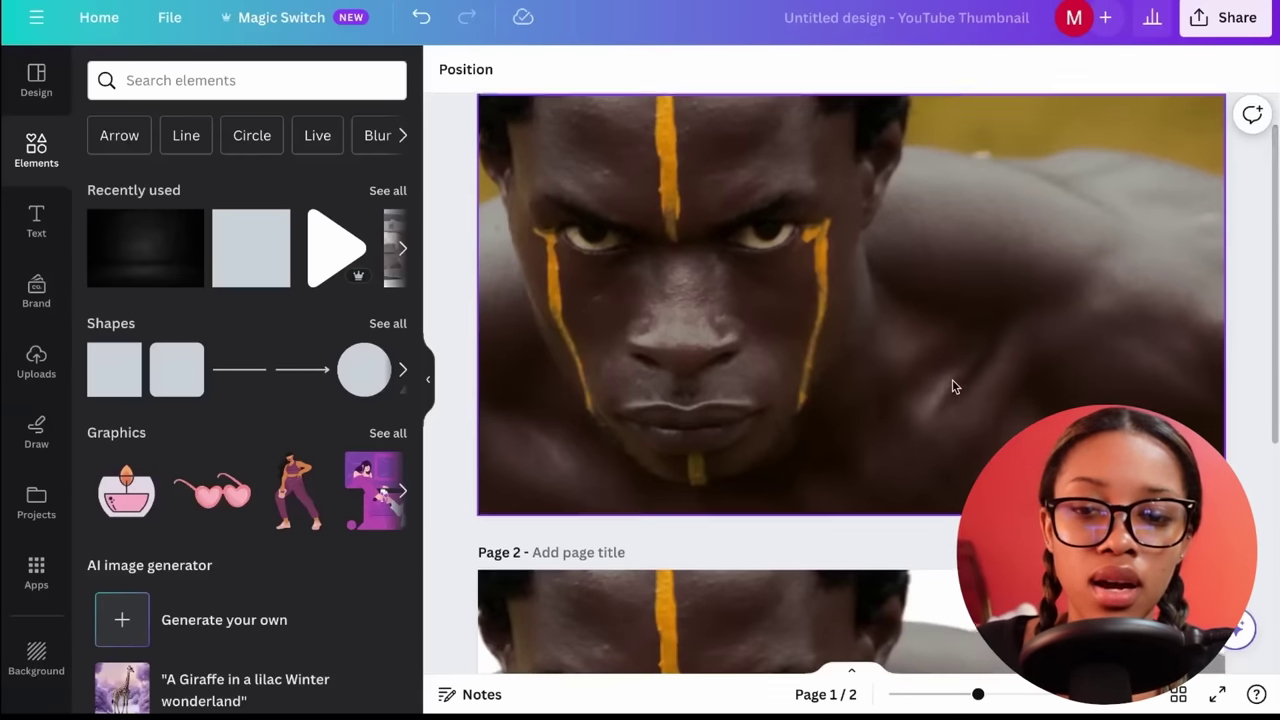
scroll(951, 383, "up", 1)
Lower the brightness of the page 1 photo and adjust the whole image to a dark, desaturated, high-contrast look.
left_click(630, 303)
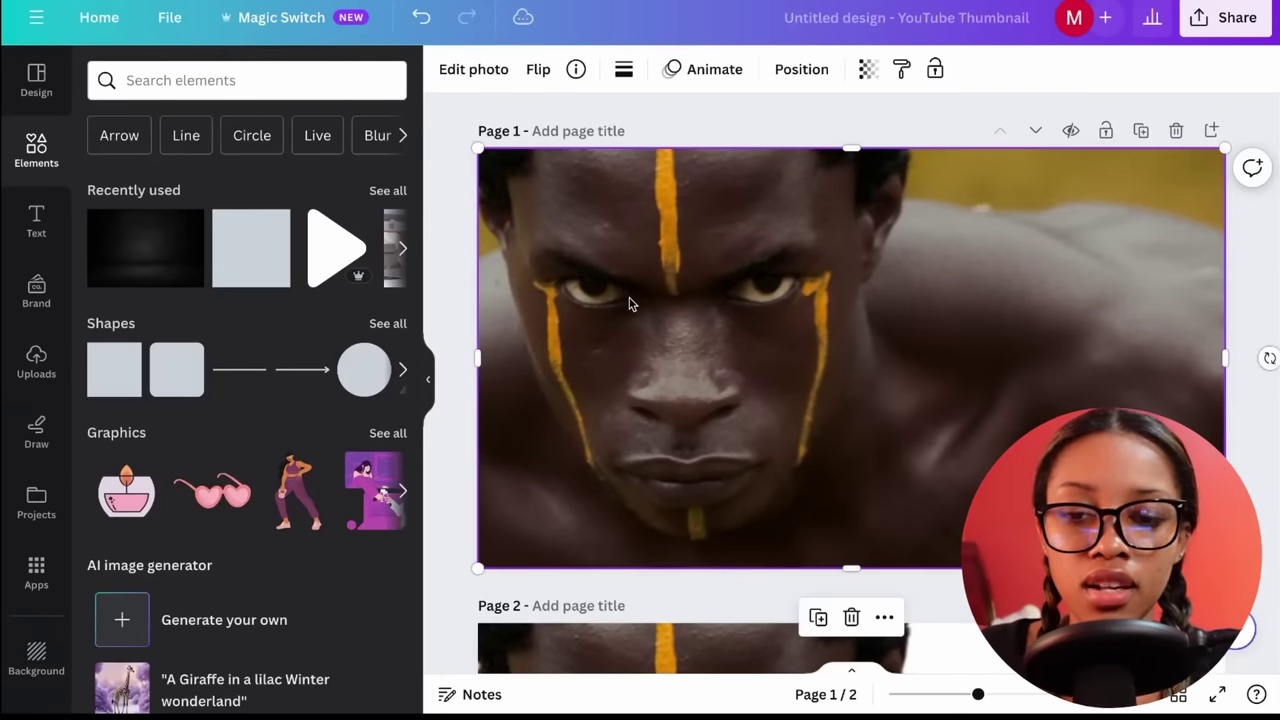
left_click(474, 70)
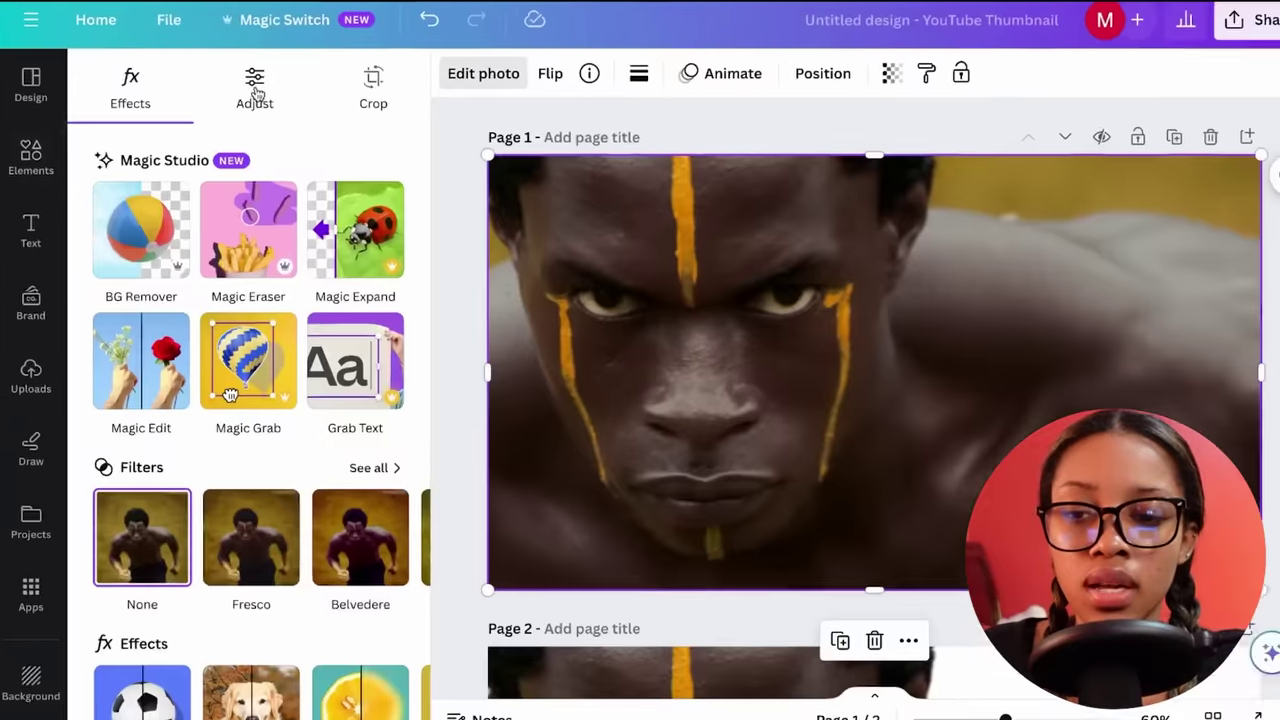
left_click(252, 85)
scroll(265, 271, "down", 1)
left_click(237, 437)
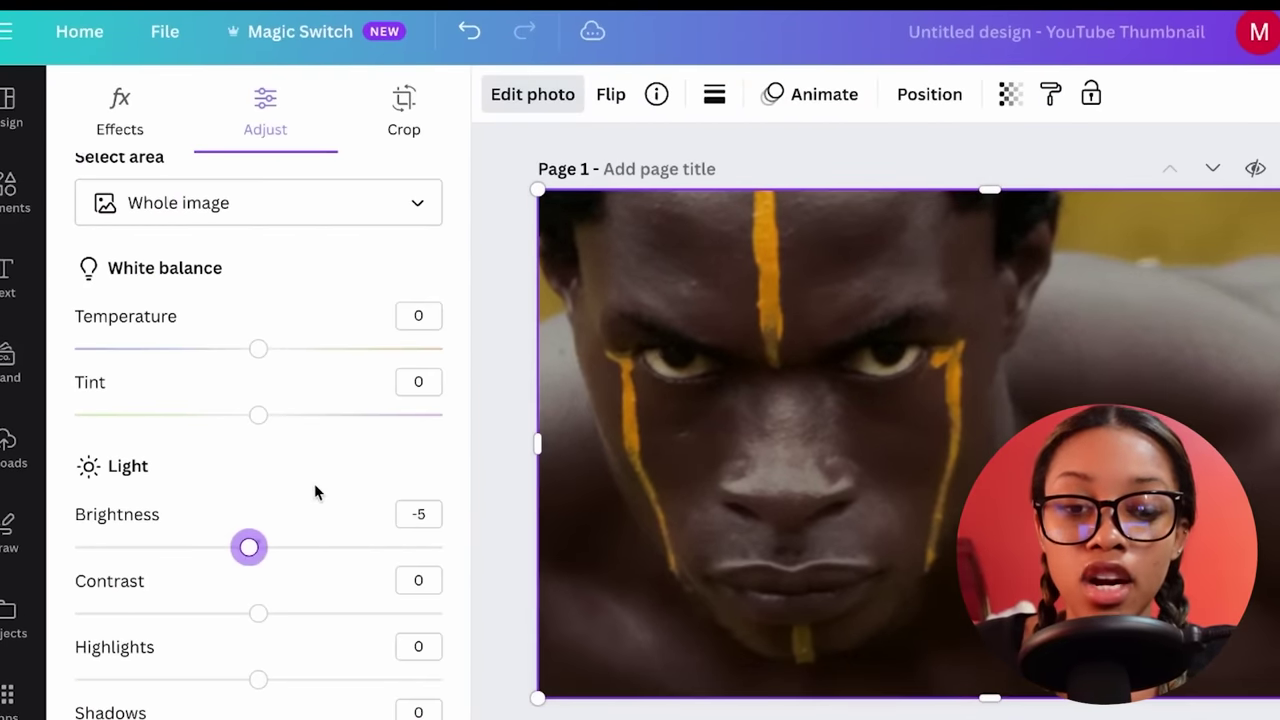
scroll(314, 491, "down", 4)
scroll(297, 600, "up", 5)
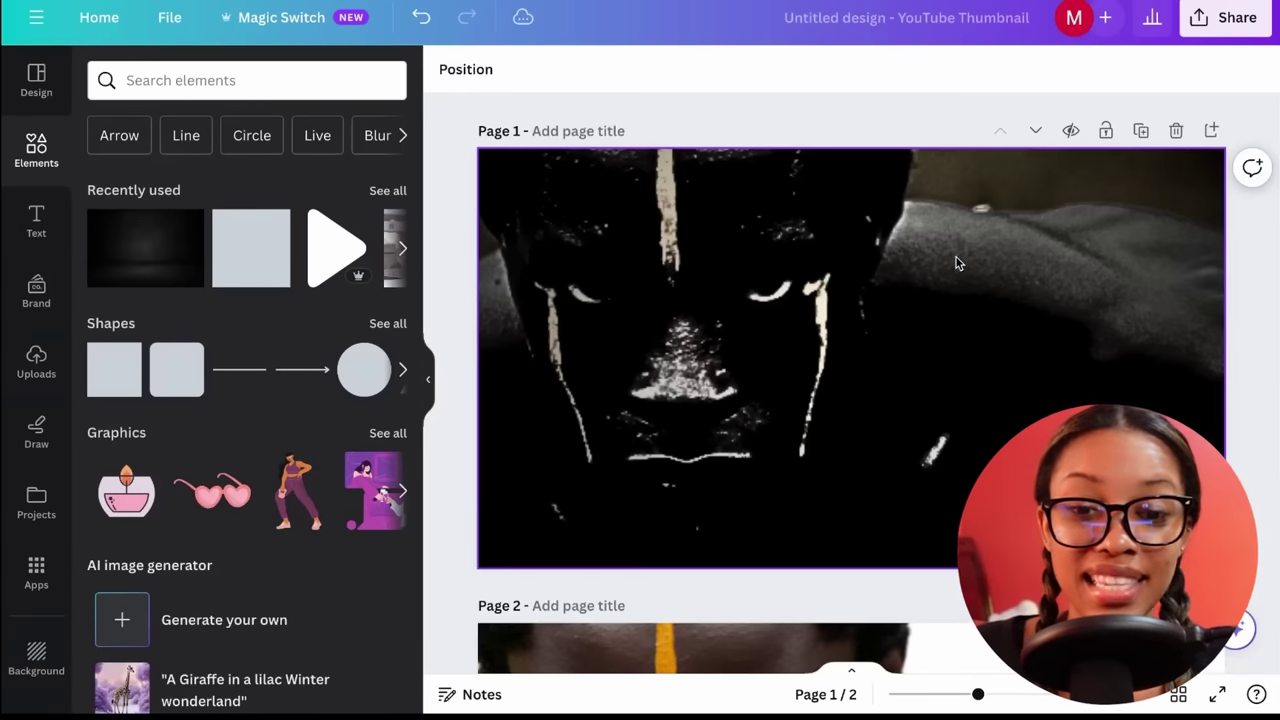
scroll(956, 263, "down", 1)
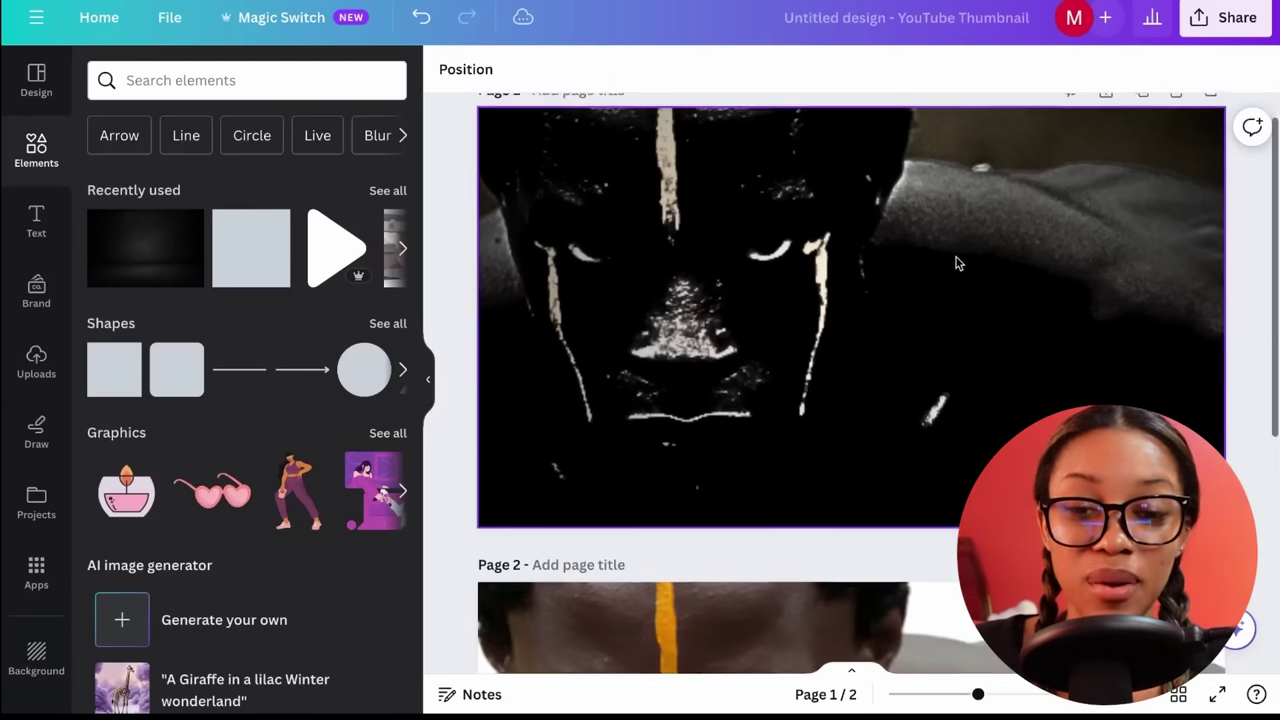
scroll(920, 290, "up", 1)
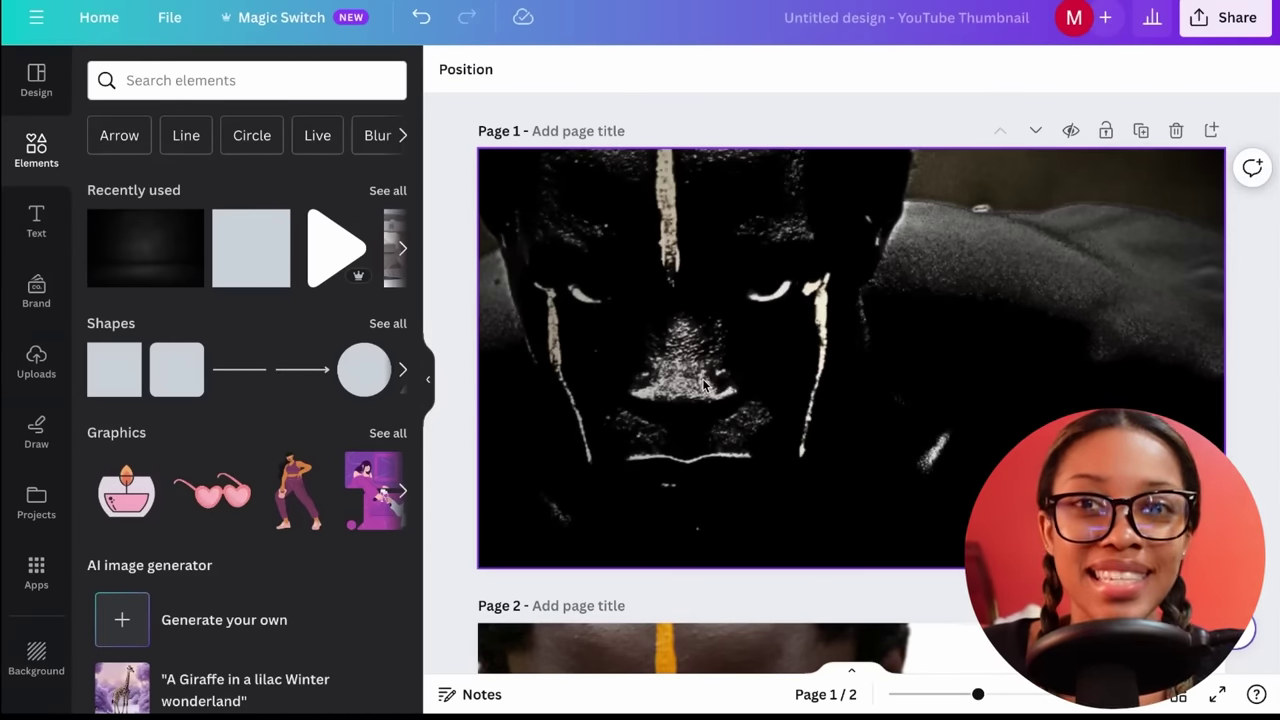
Copy the background-free photo from page 2, paste it onto page 1 and align it exactly over the darkened photo.
scroll(702, 378, "down", 5)
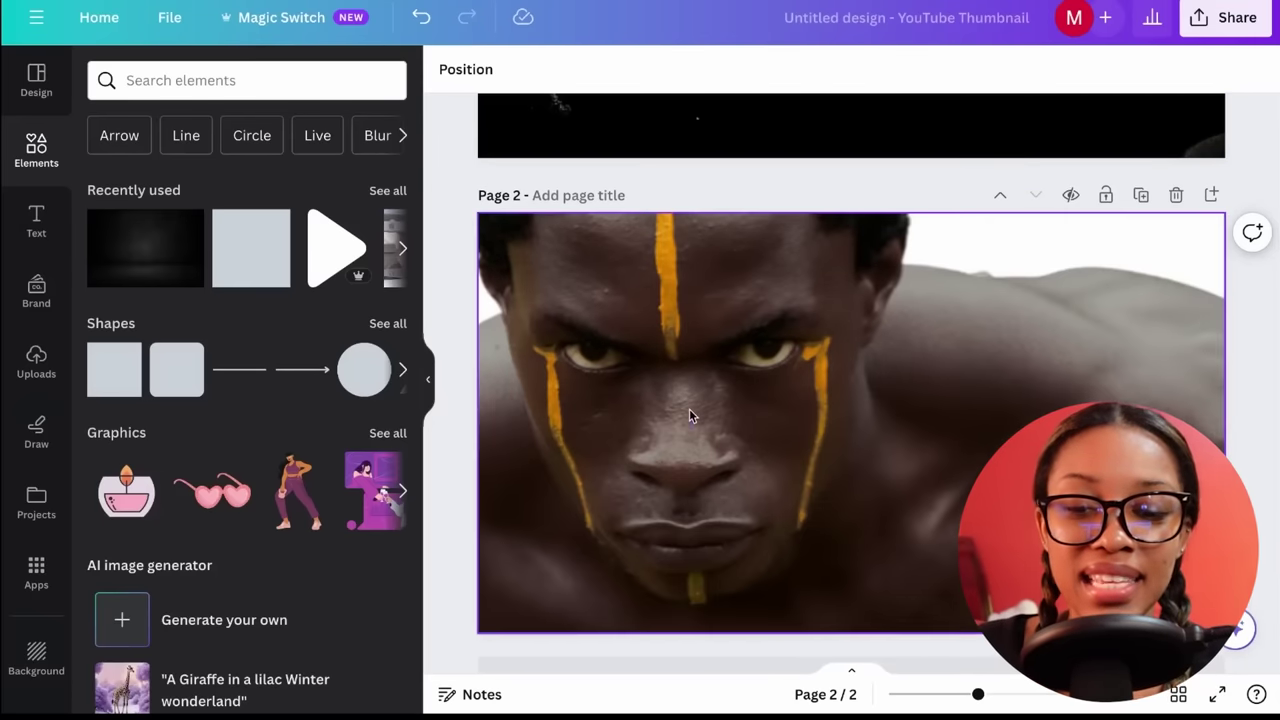
scroll(700, 400, "up", 5)
scroll(750, 423, "down", 5)
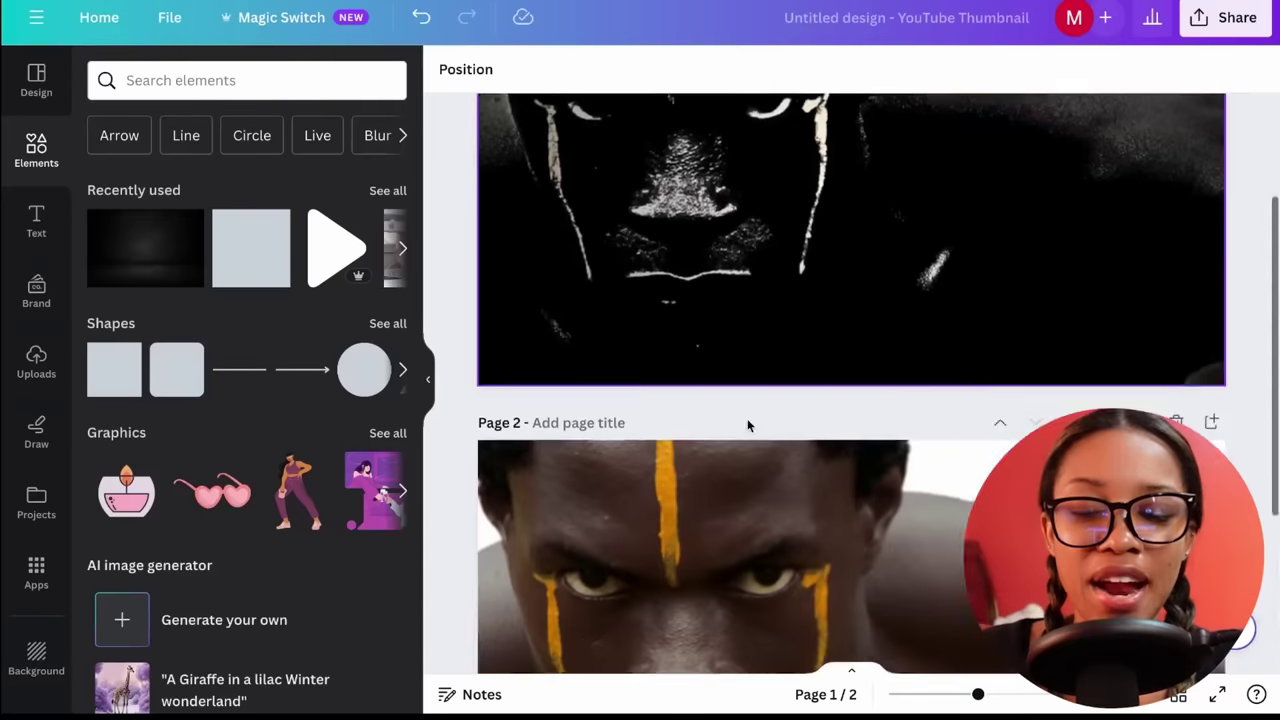
left_click(584, 367)
right_click(624, 387)
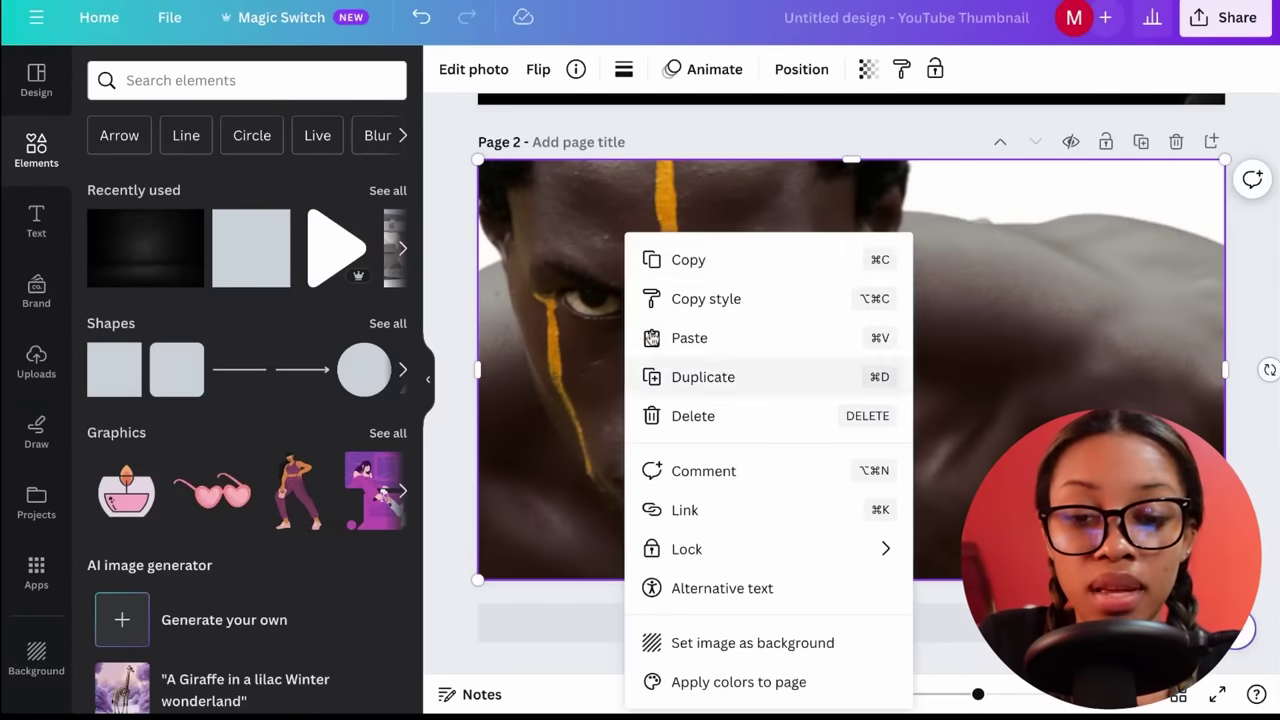
left_click(726, 254)
scroll(738, 277, "up", 5)
left_click(738, 277)
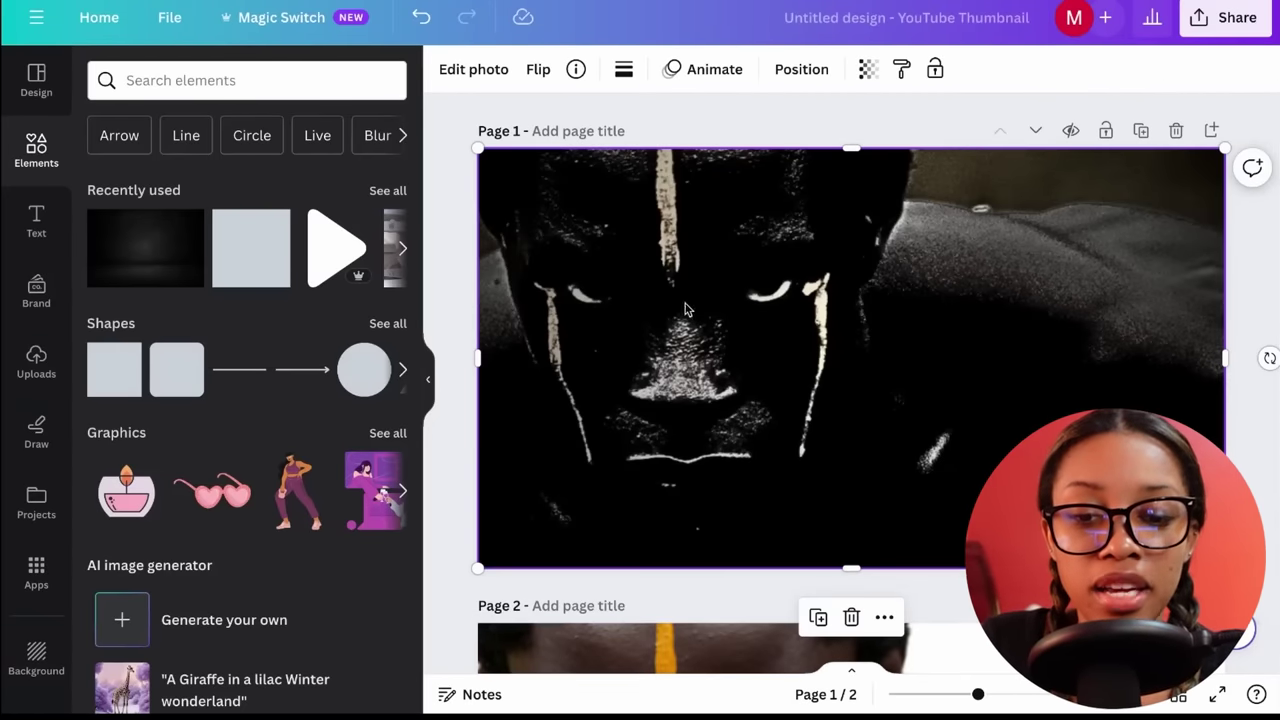
right_click(723, 300)
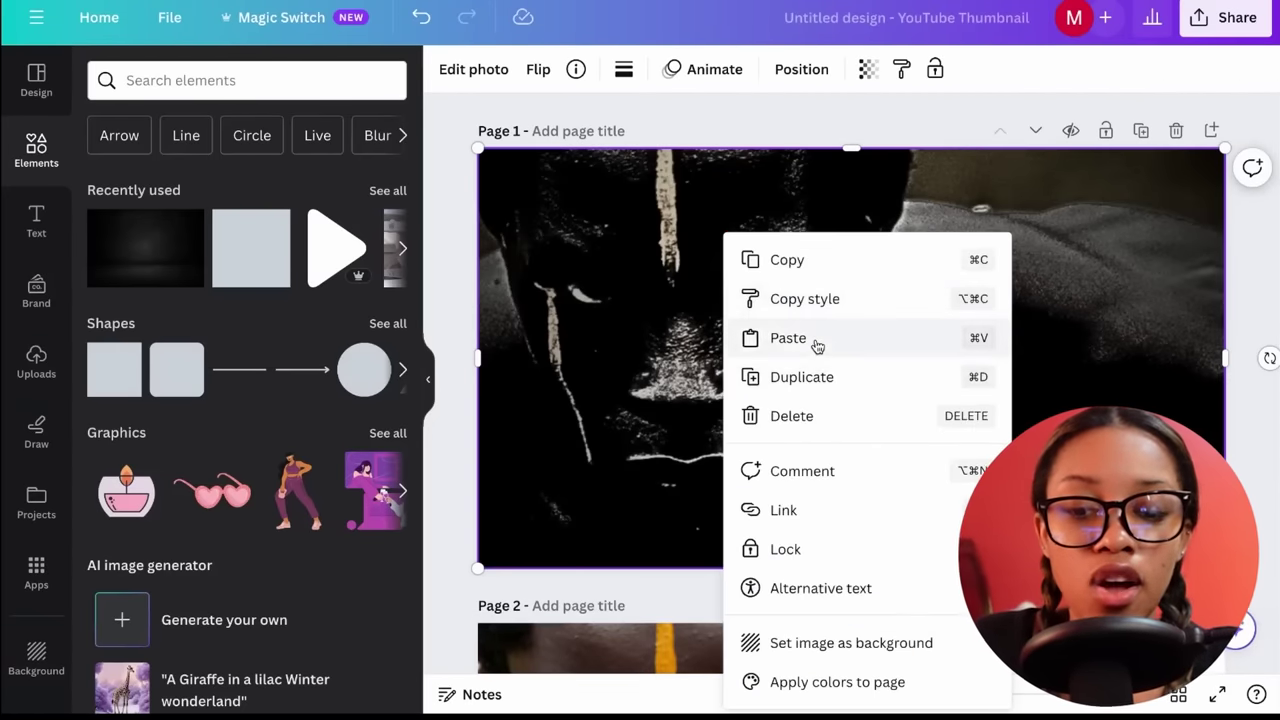
left_click(815, 340)
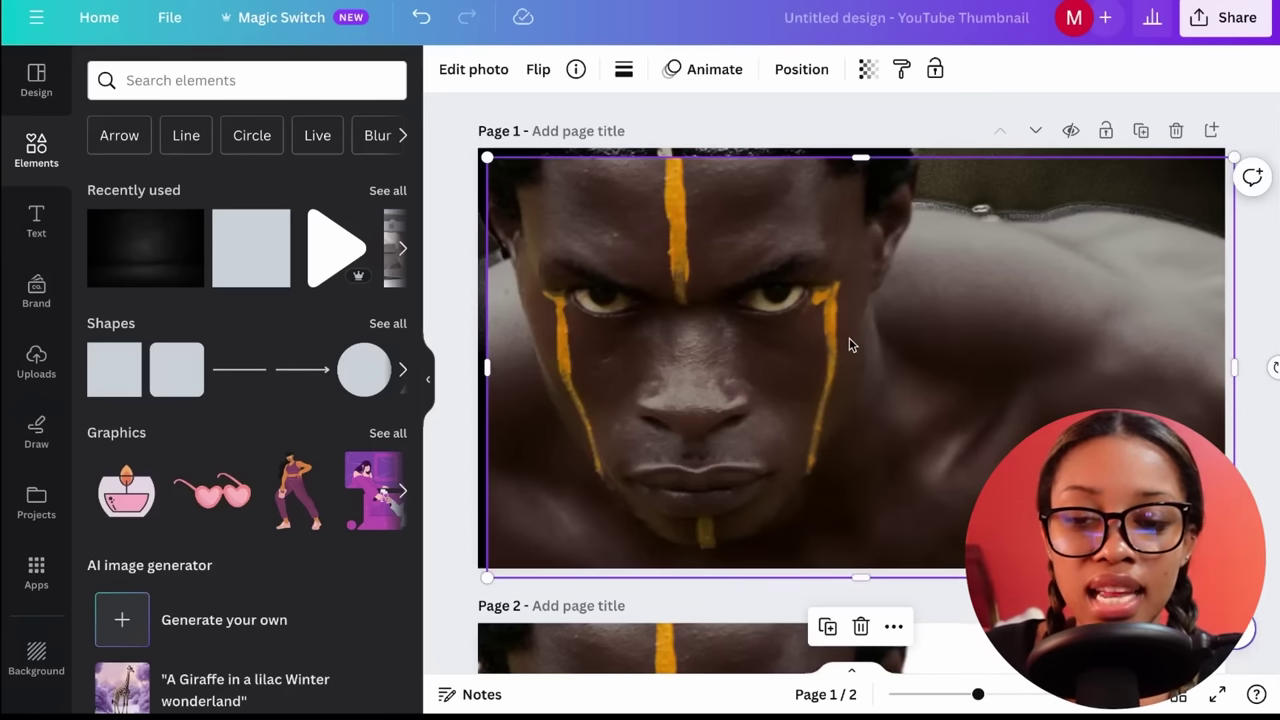
left_click_drag(849, 343, 844, 330)
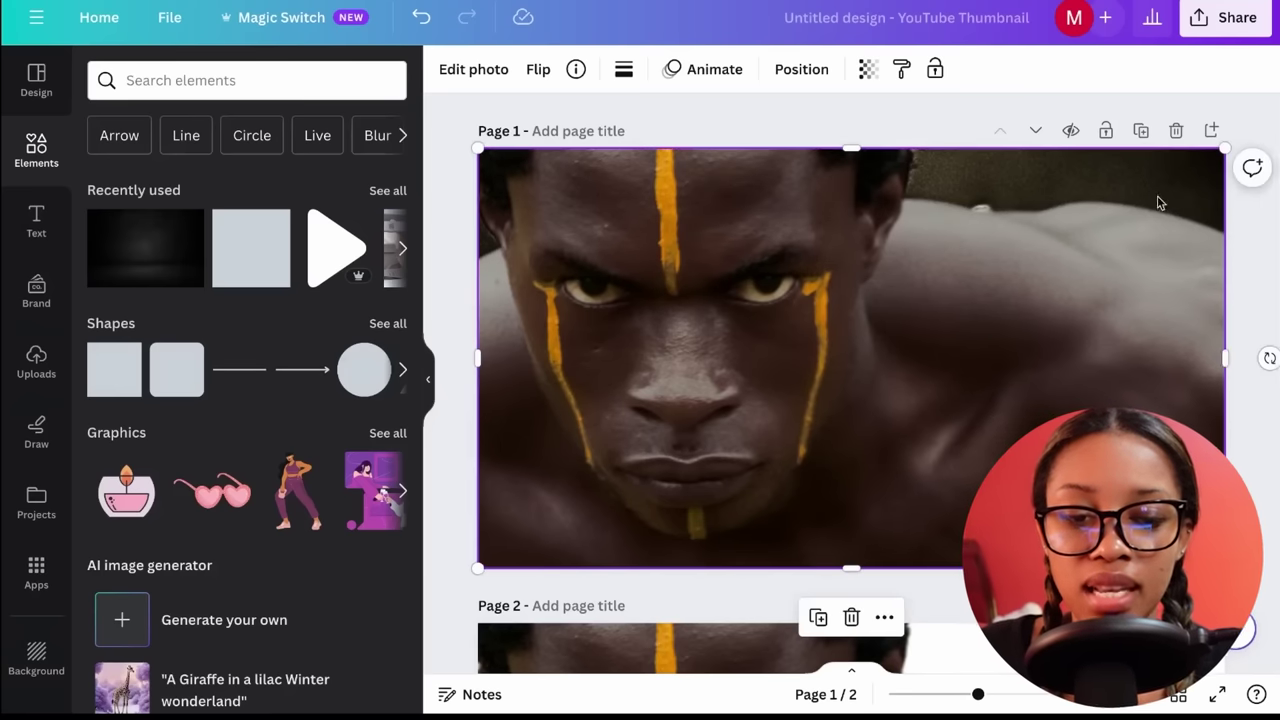
Delete page 2 and open the photo editing adjustments for the man's cutout on the remaining page.
left_click(1265, 248)
key("Delete")
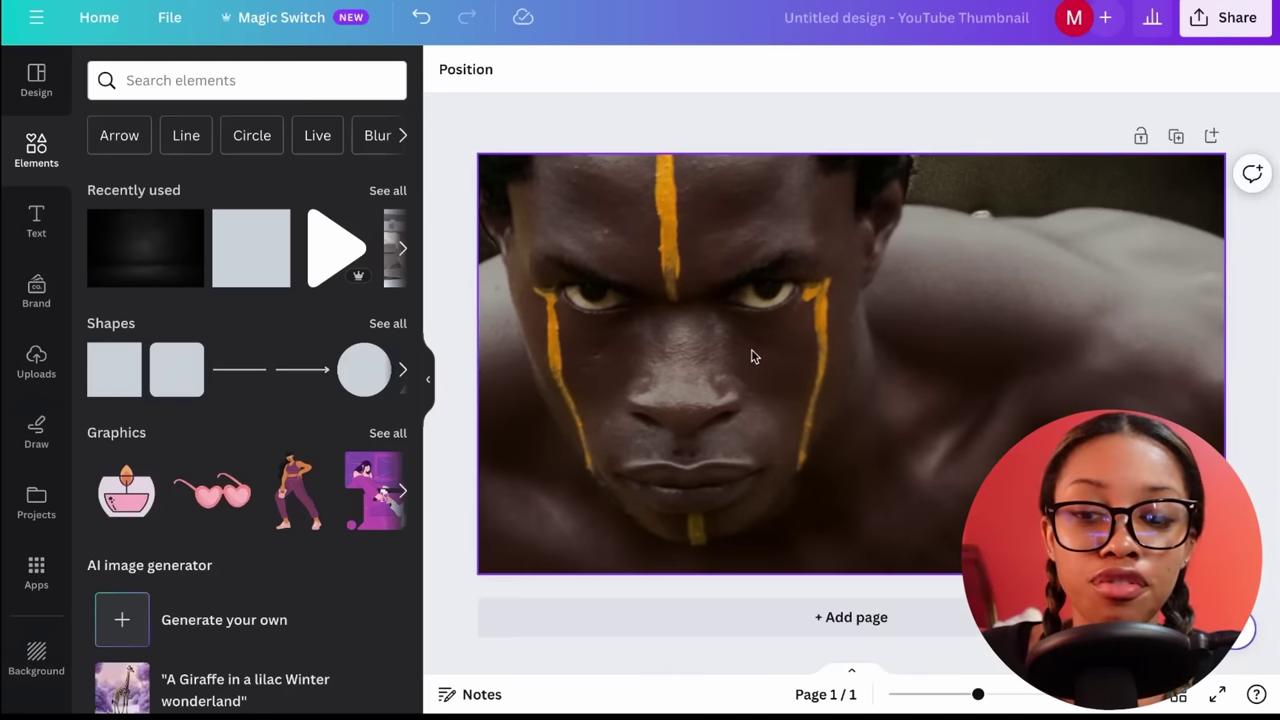
left_click(677, 346)
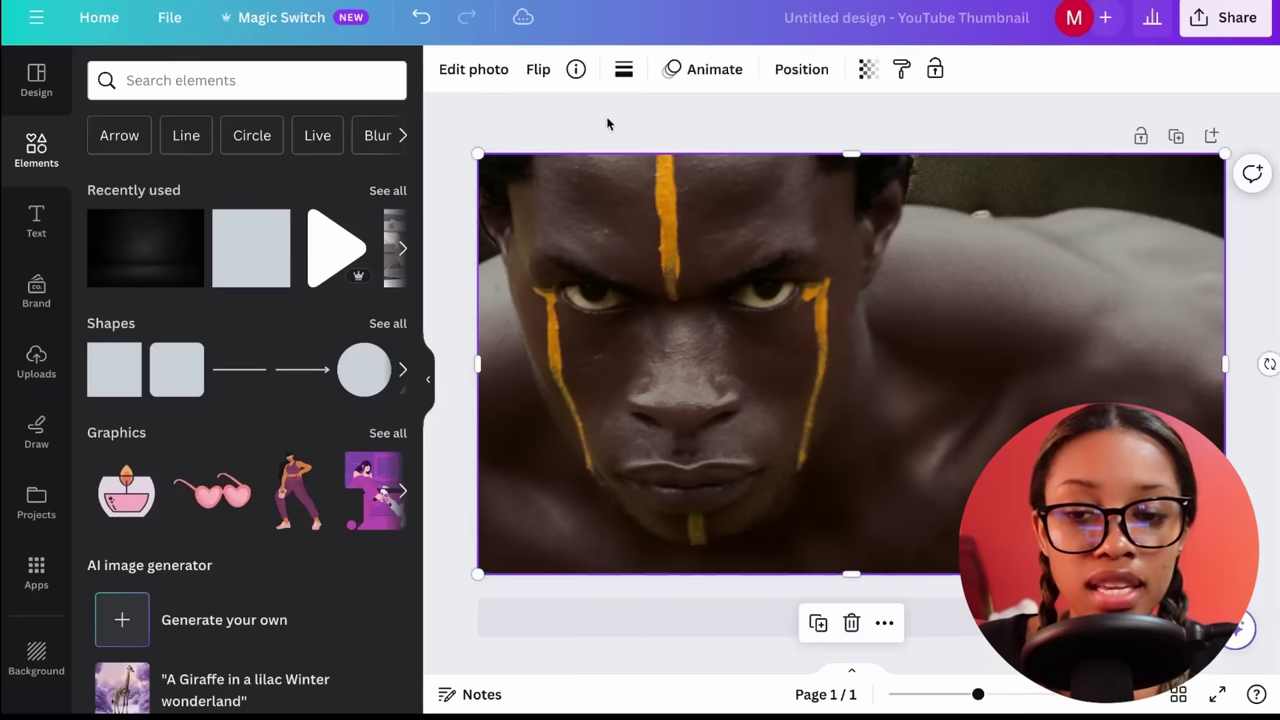
left_click(475, 72)
left_click(254, 85)
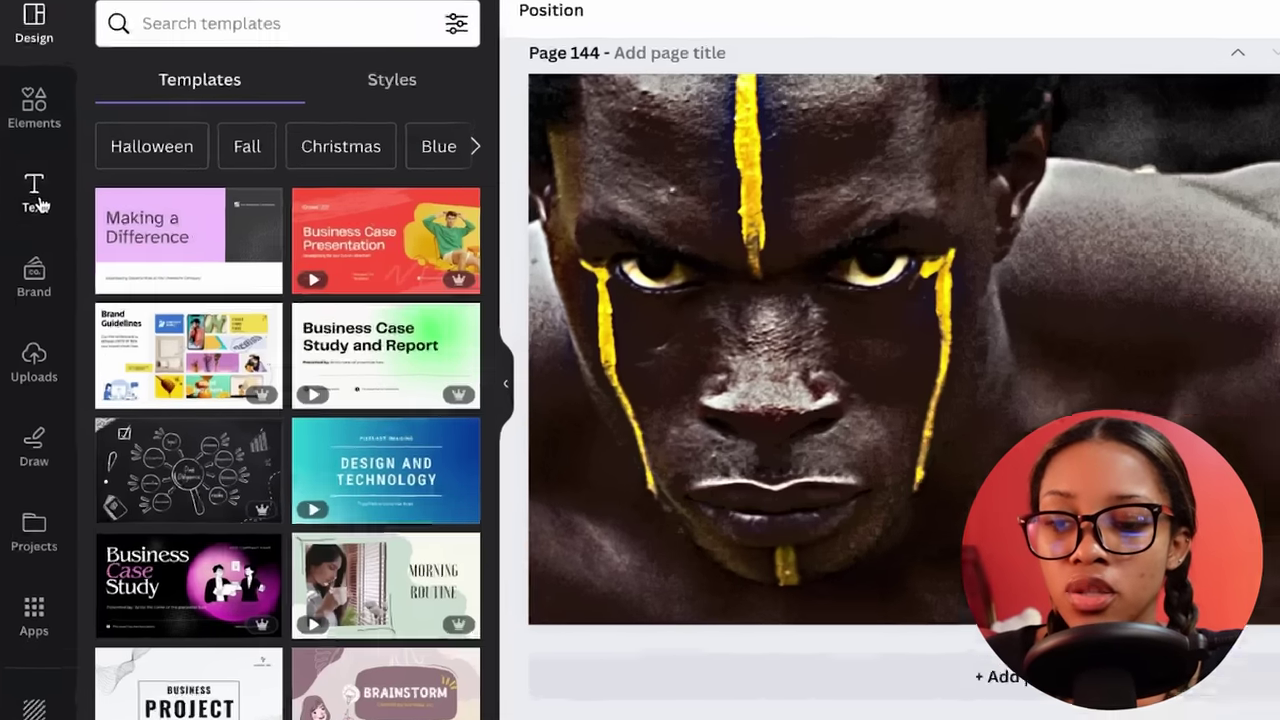
Add white heading text "CONQUER" over the man's face, with "YOUR DREAMS" in smaller lettering directly below it.
left_click(38, 205)
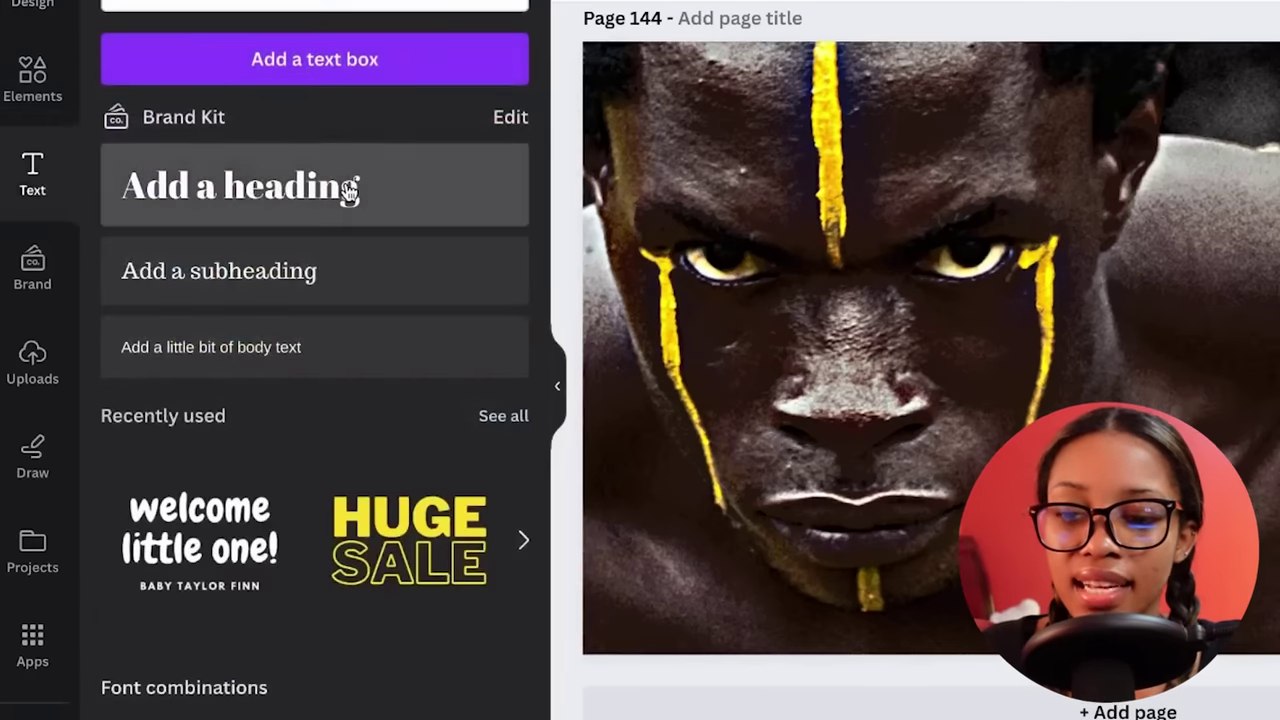
left_click(434, 218)
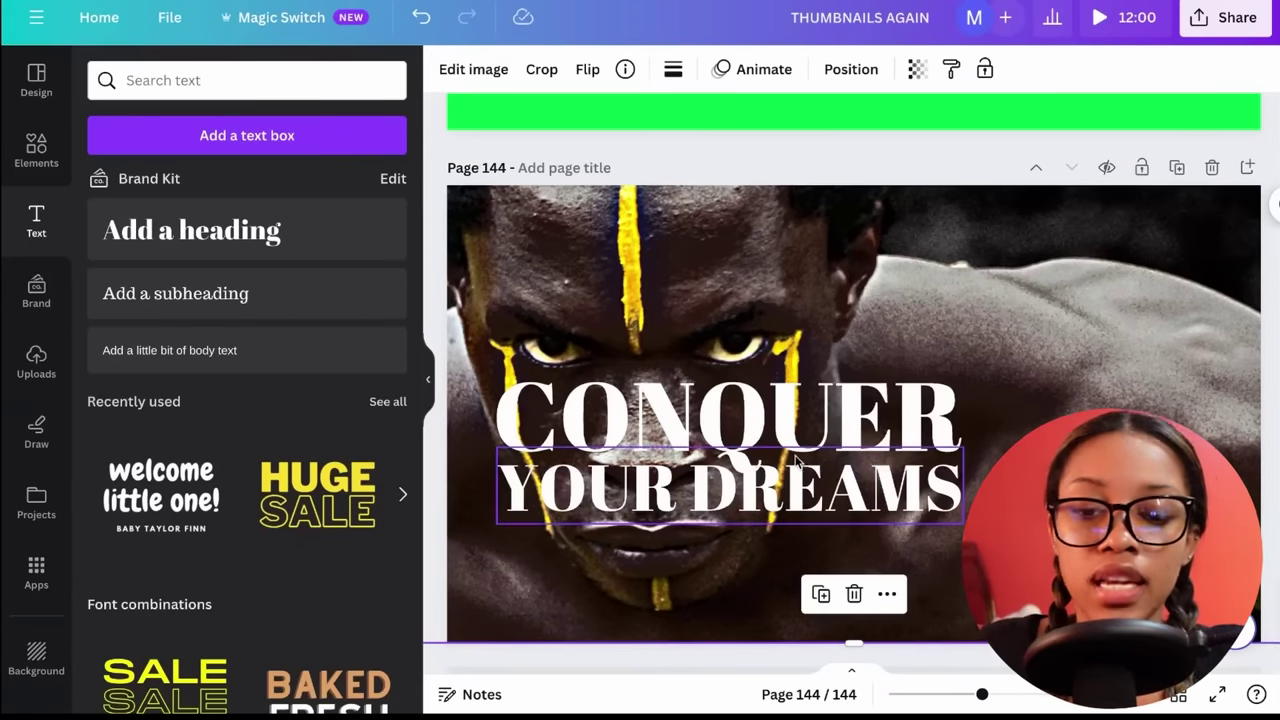
left_click(895, 481)
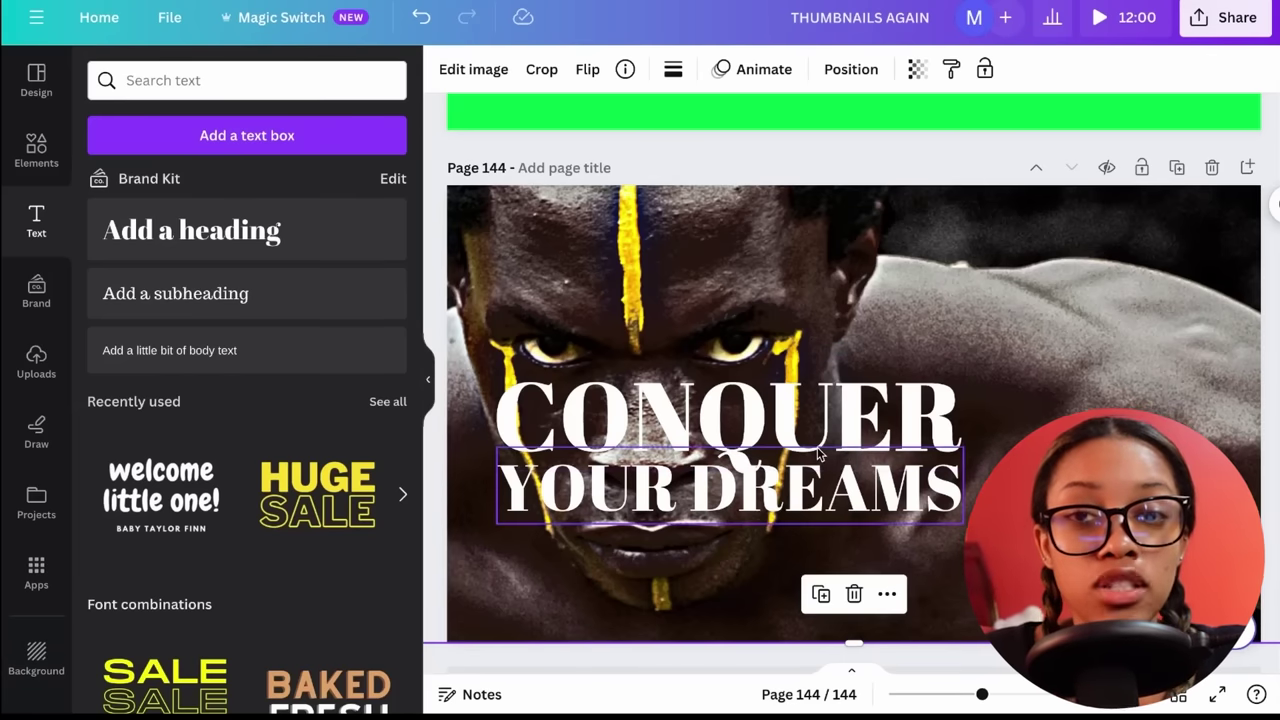
Restyle both text lines in the bold Anton font with a dark shadow, and color "CONQUER" yellow.
left_click(648, 415)
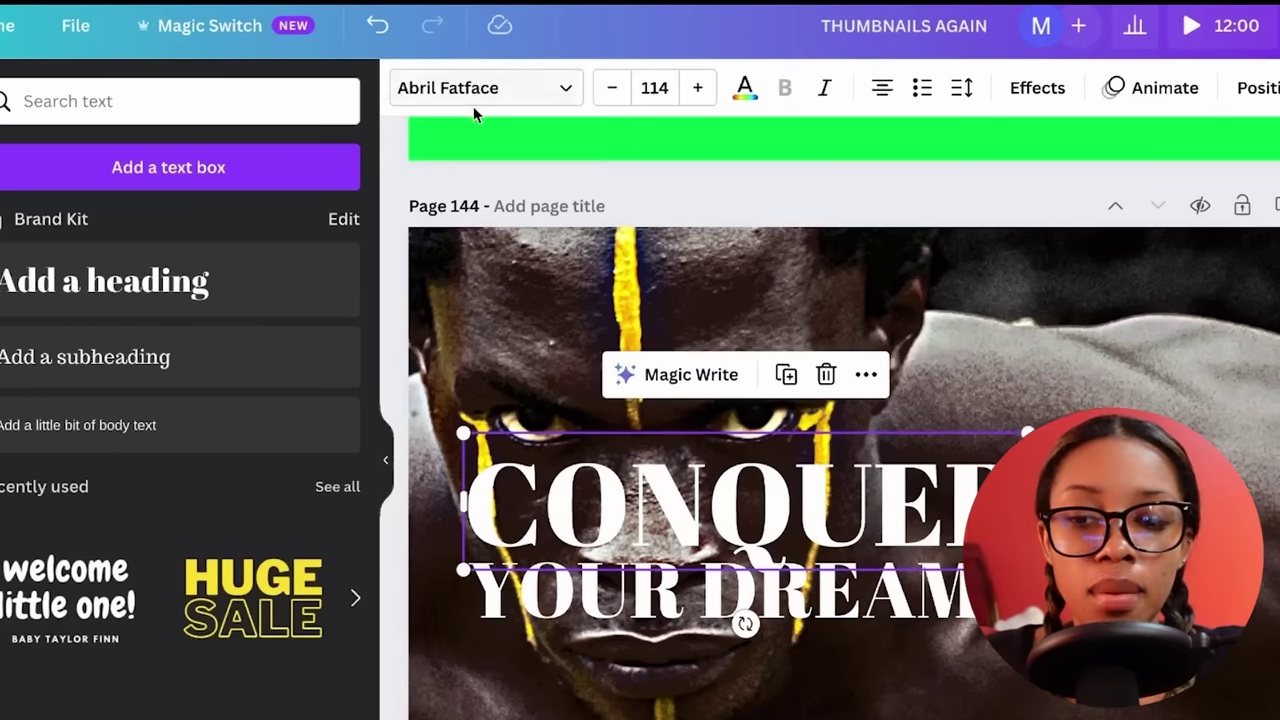
left_click(537, 102)
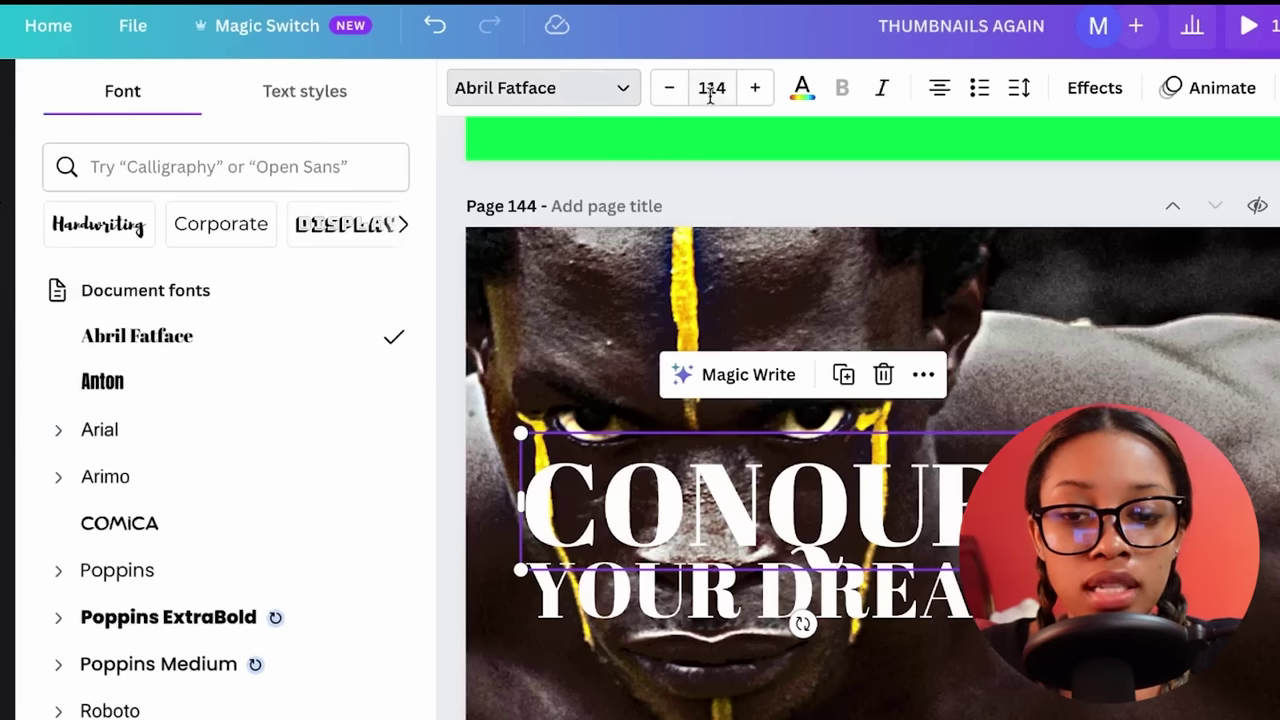
left_click(804, 90)
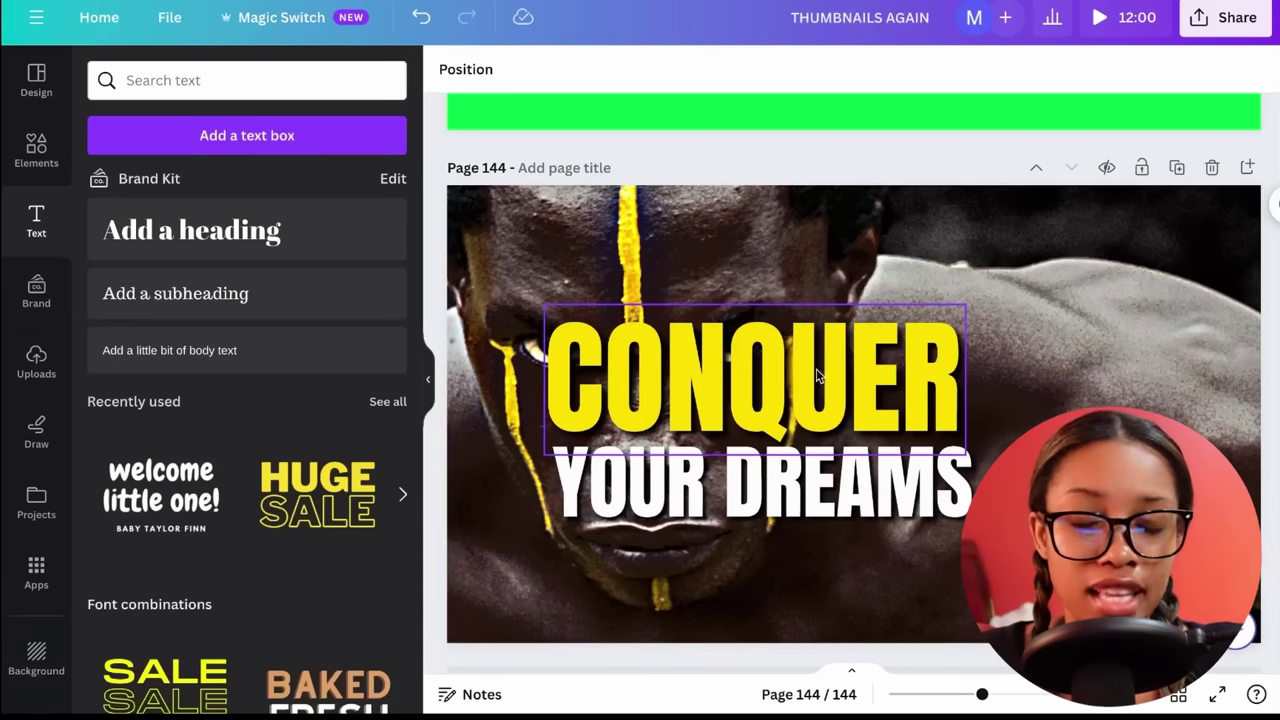
Move "CONQUER" and "YOUR DREAMS" off the face to the right side of the thumbnail, keeping them stacked.
scroll(818, 375, "down", 2)
left_click_drag(881, 342, 1162, 330)
left_click(923, 418)
left_click_drag(923, 418, 1200, 404)
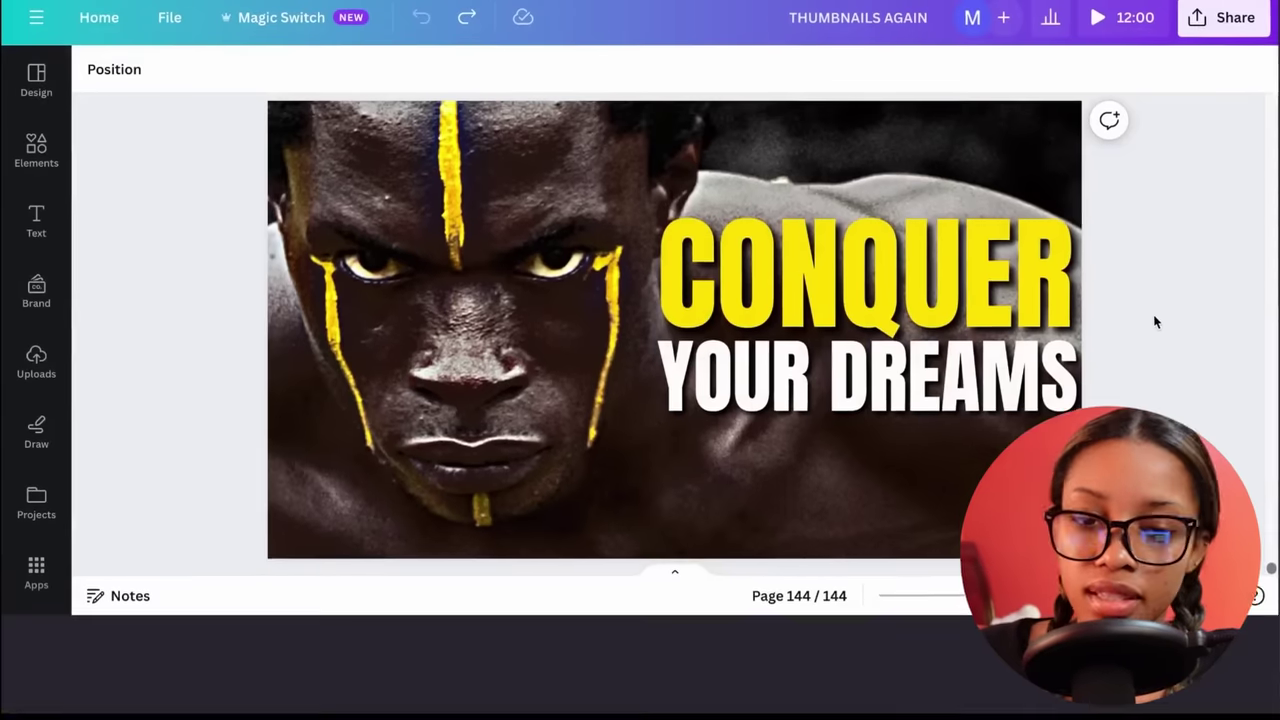